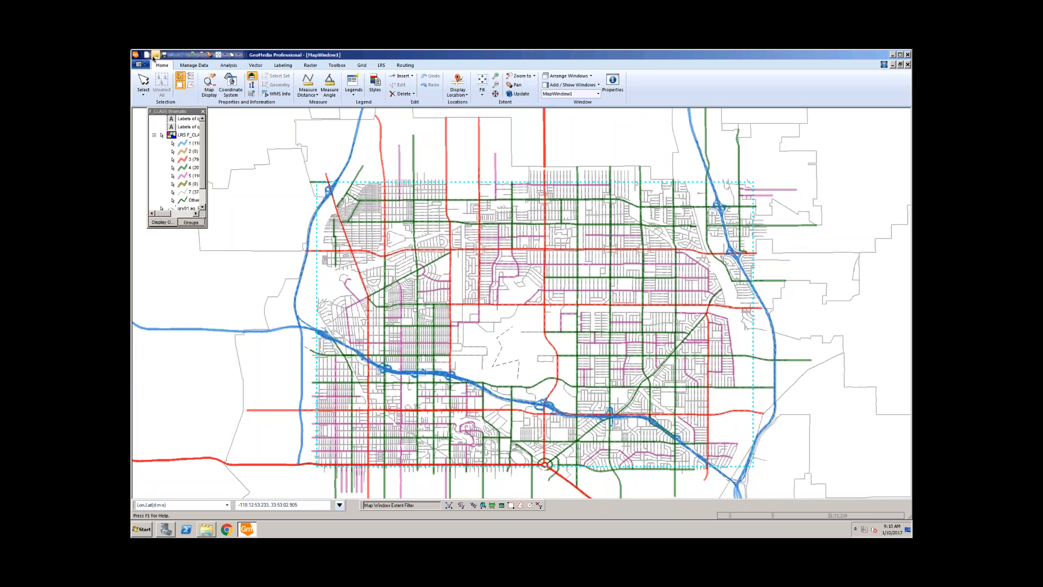
Step: Zoom into the road network south of the city centre
left_click(200, 55)
left_click_drag(476, 303, 551, 403)
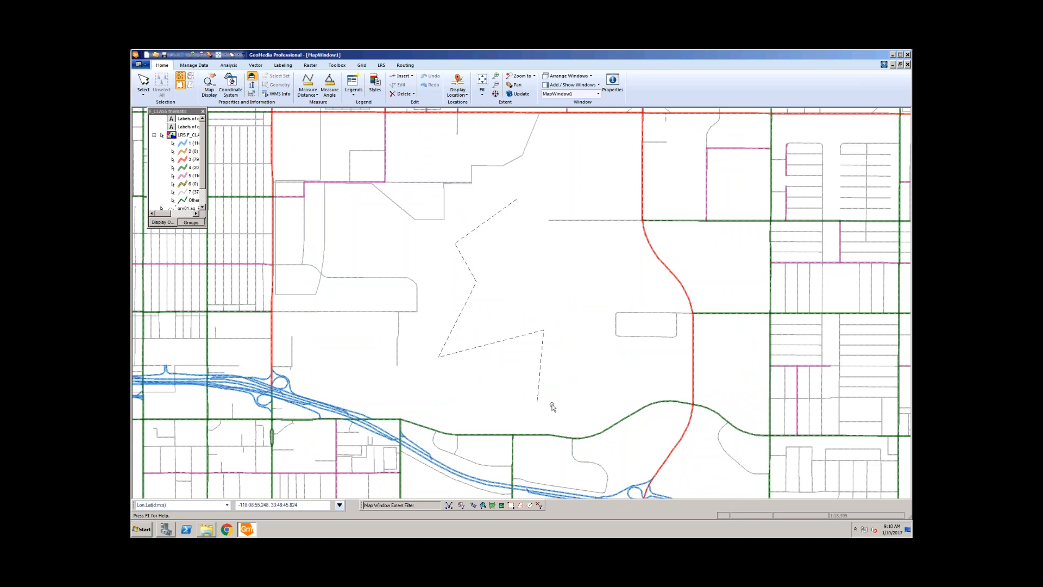
scroll(559, 399, "down", 3)
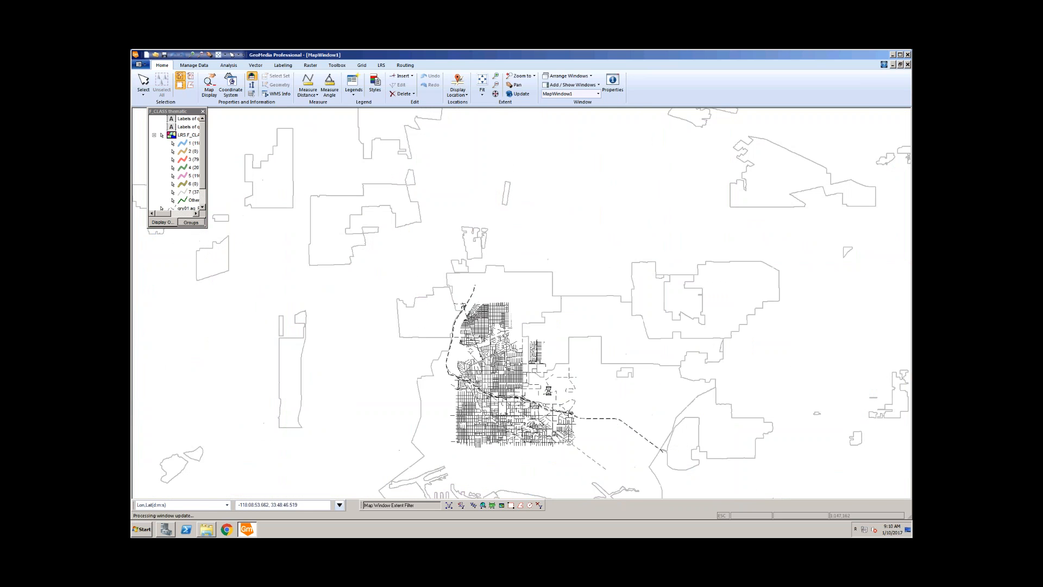
left_click(192, 55)
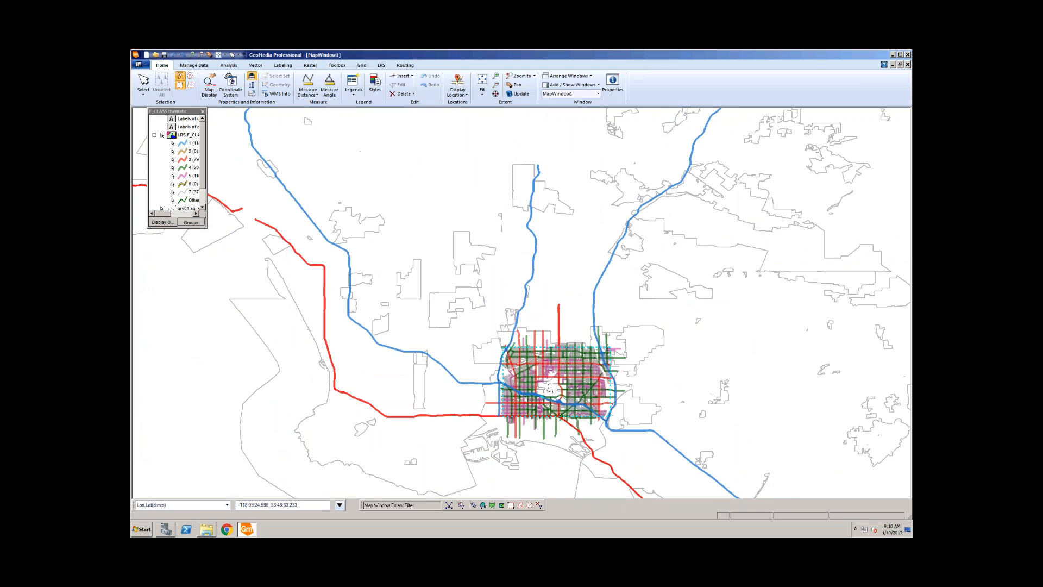
left_click_drag(576, 414, 584, 418)
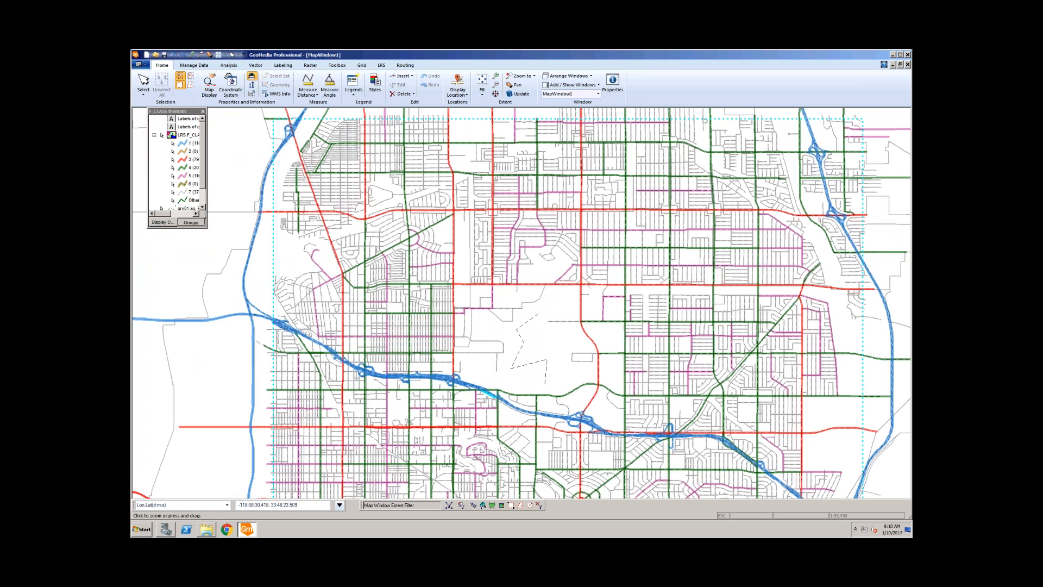
key("Escape")
scroll(538, 348, "down", 1)
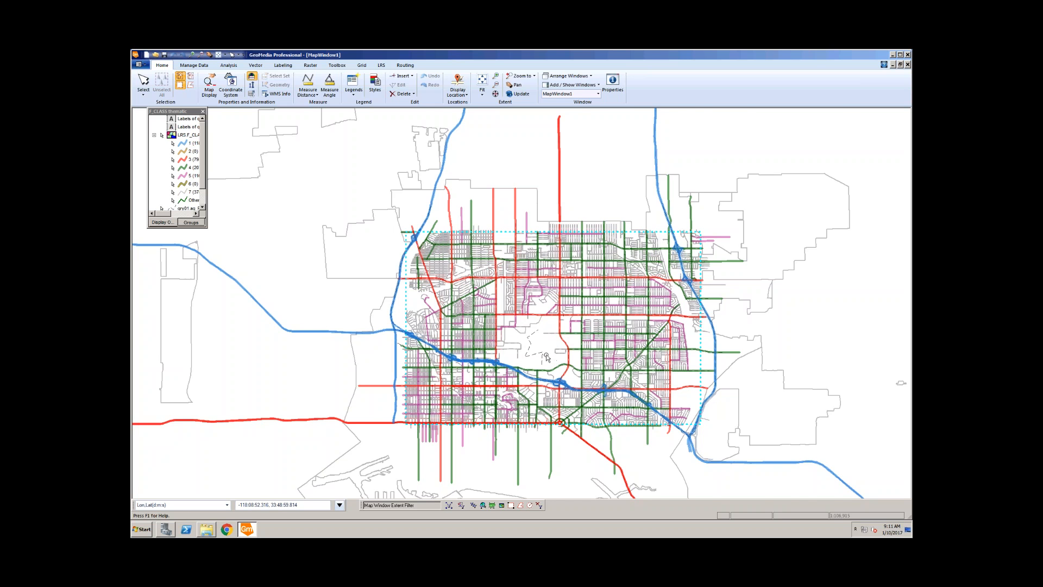
Step: Zoom in on the dashed star-shaped outline, select it to inspect, then clear the selection
scroll(545, 357, "up", 2)
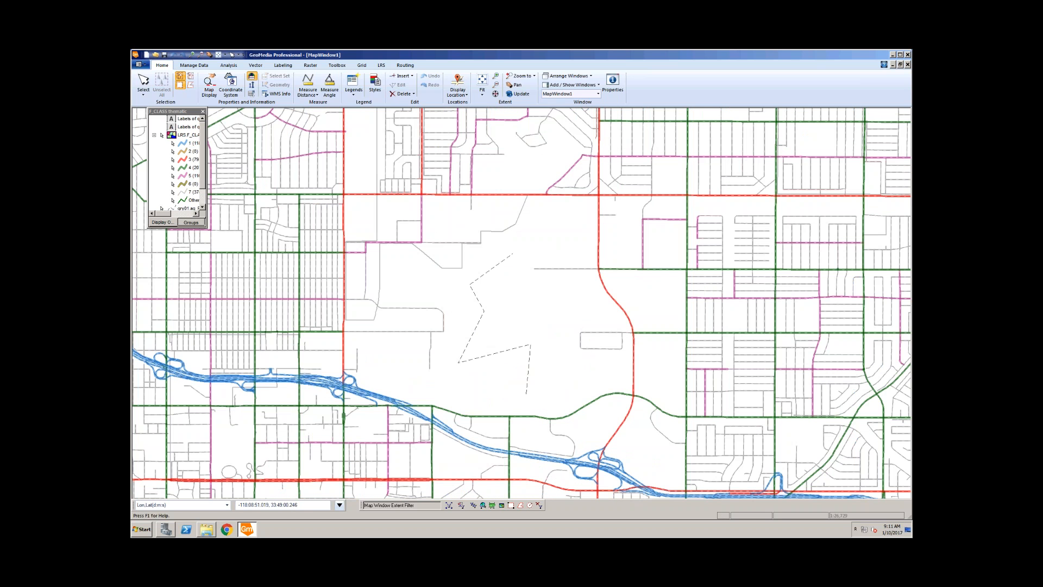
left_click(527, 387)
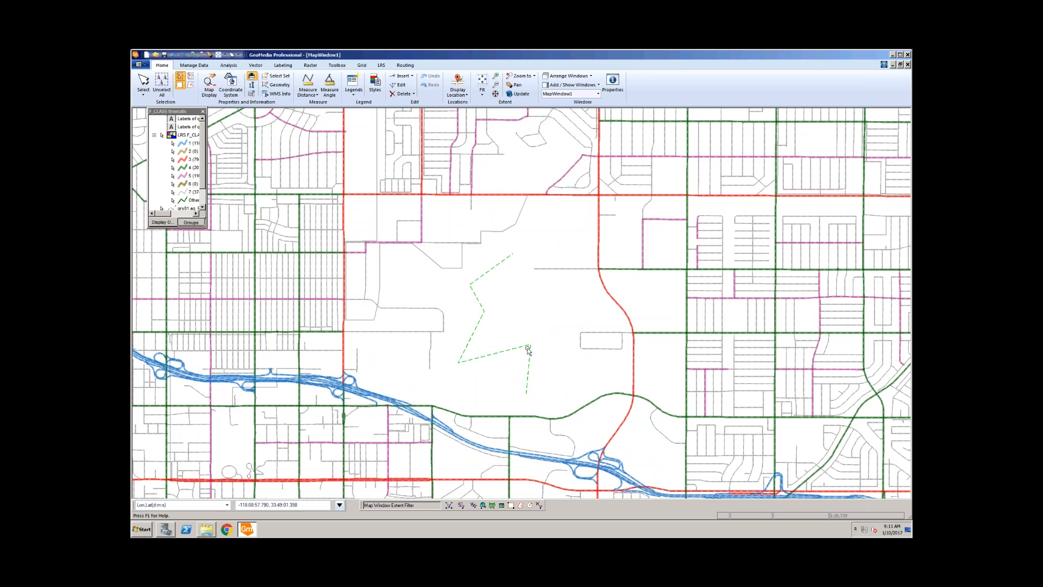
left_click(507, 282)
left_click(255, 66)
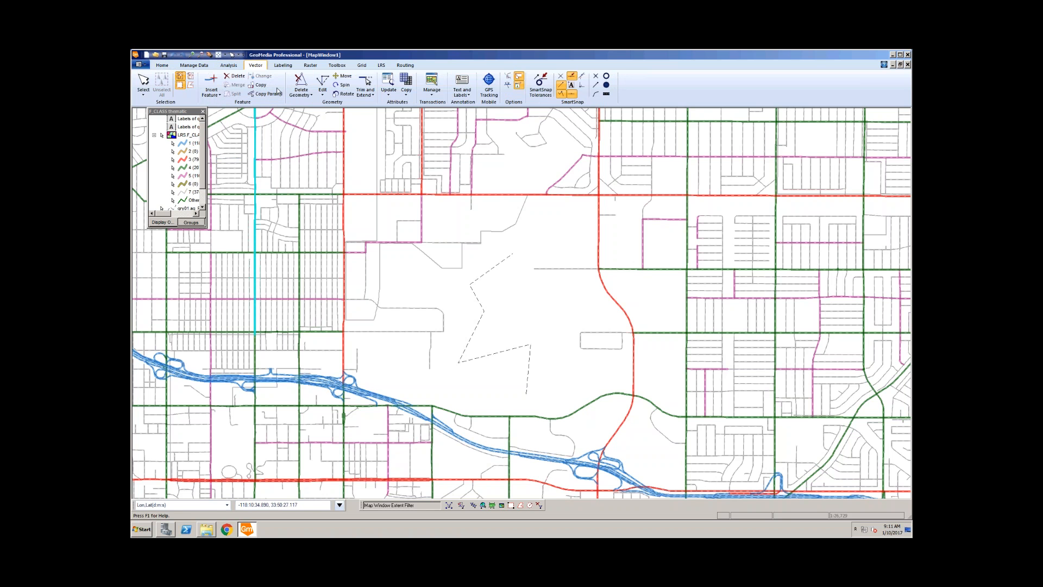
Step: Start Insert Feature with LRS.F_CLASS chosen from the F_CLASS group
left_click(211, 84)
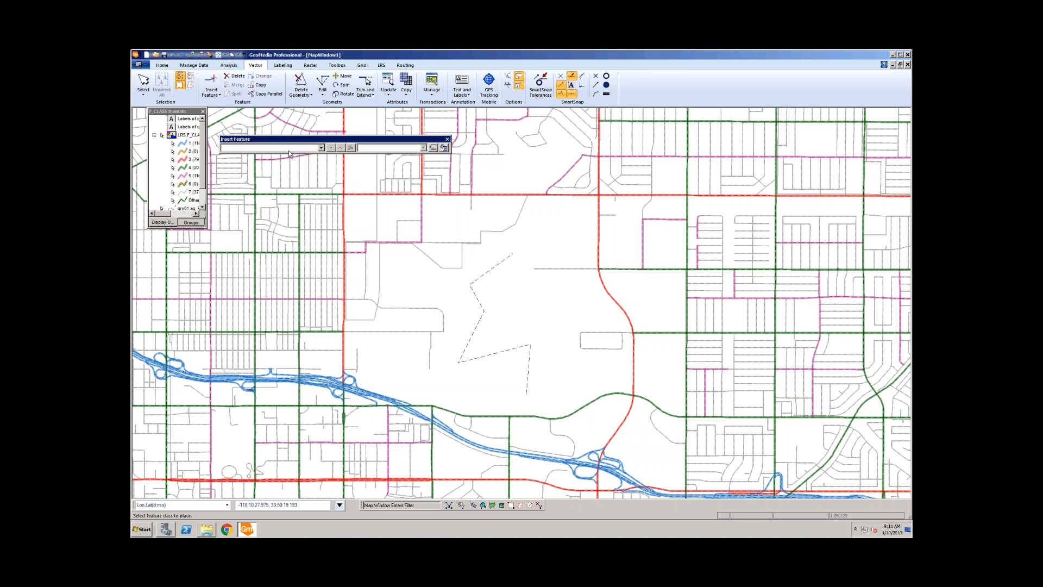
left_click(321, 148)
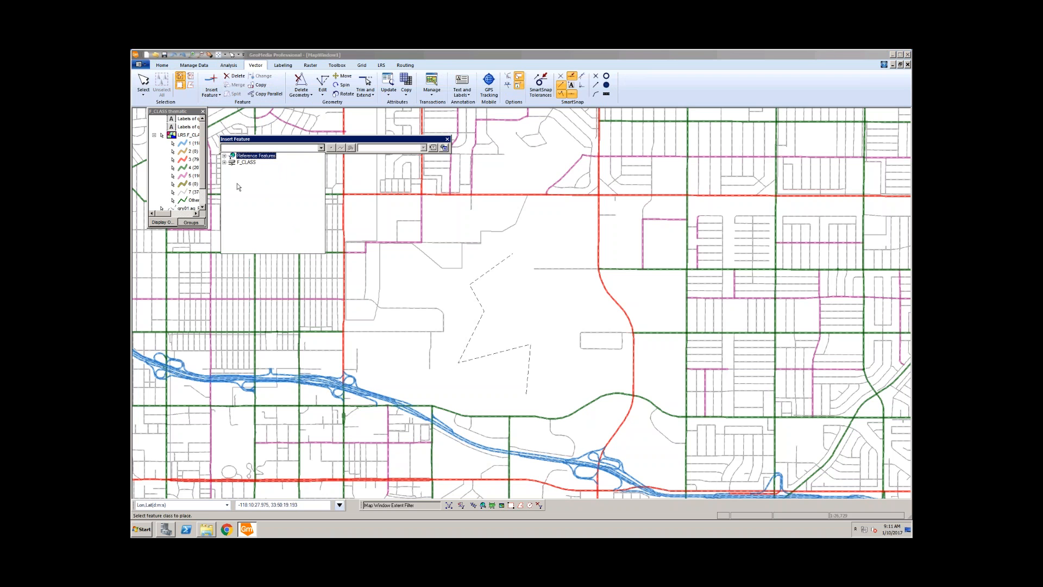
left_click(224, 162)
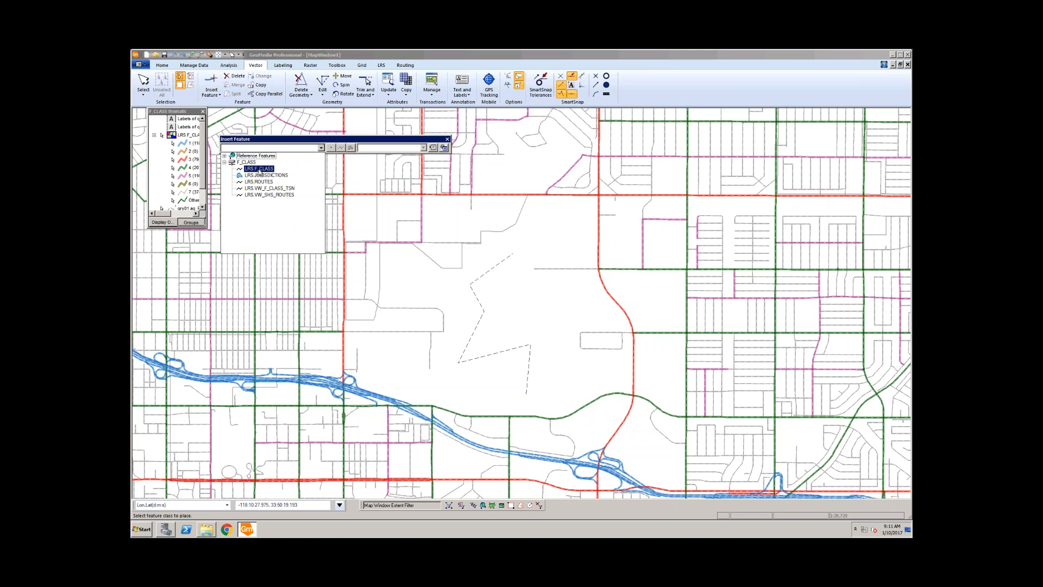
left_click(253, 169)
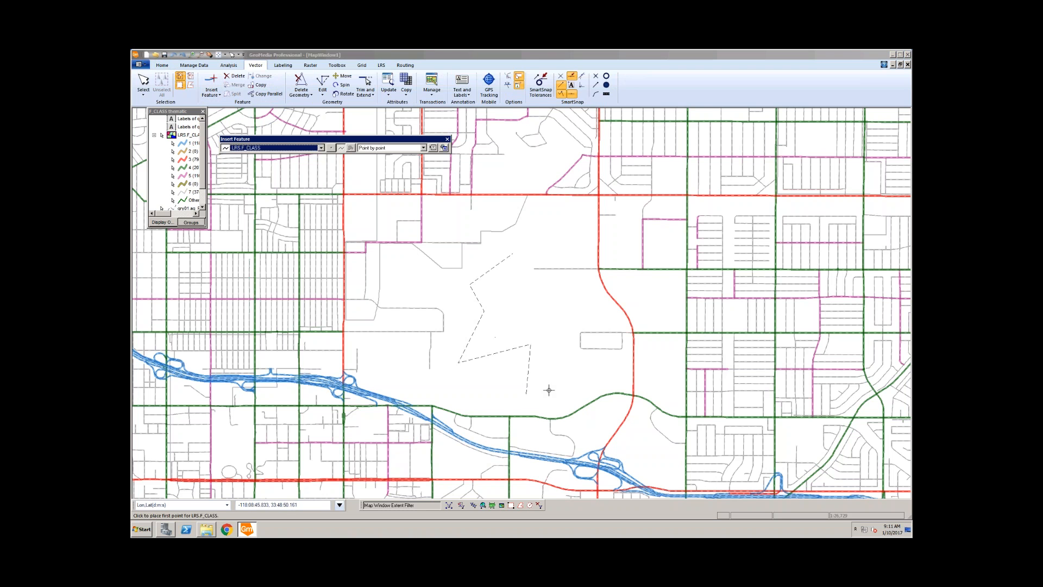
Step: Place three vertices along the dashed outline
left_click(526, 393)
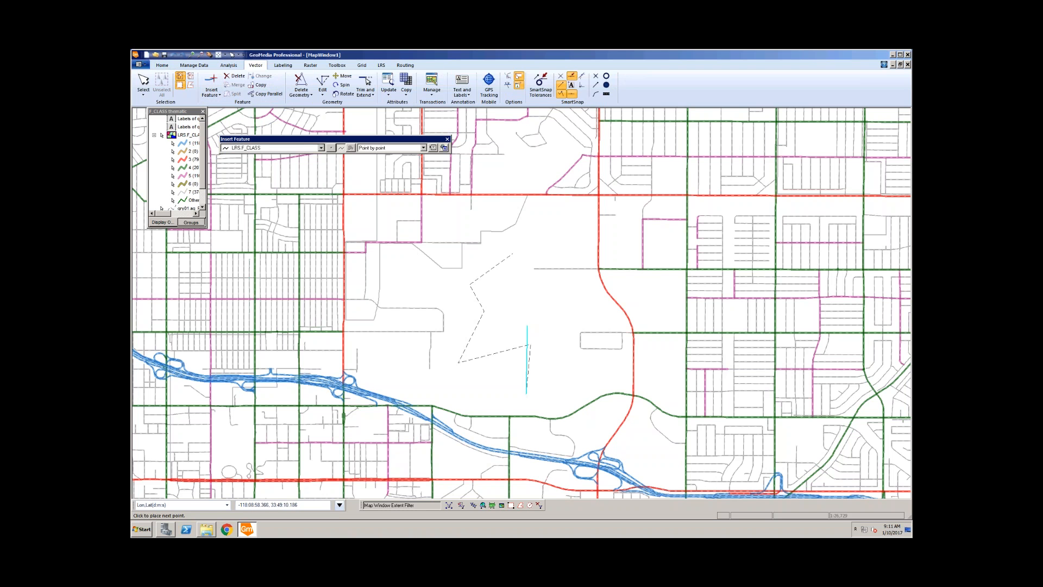
left_click(531, 345)
left_click(458, 362)
Step: Add a last vertex at the upper end and end the feature to open its Properties form
left_click(475, 328)
right_click(500, 318)
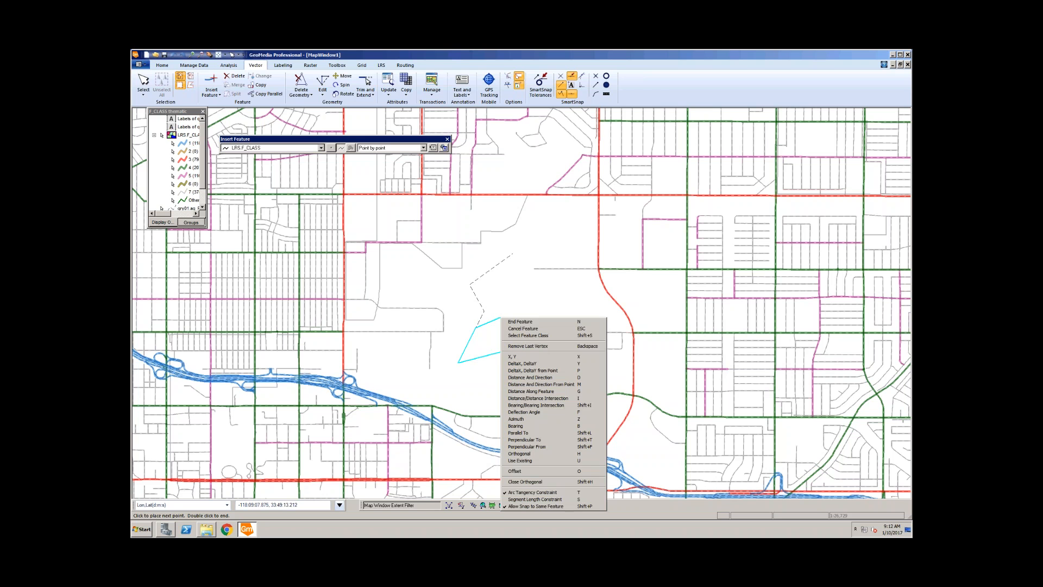
left_click(552, 324)
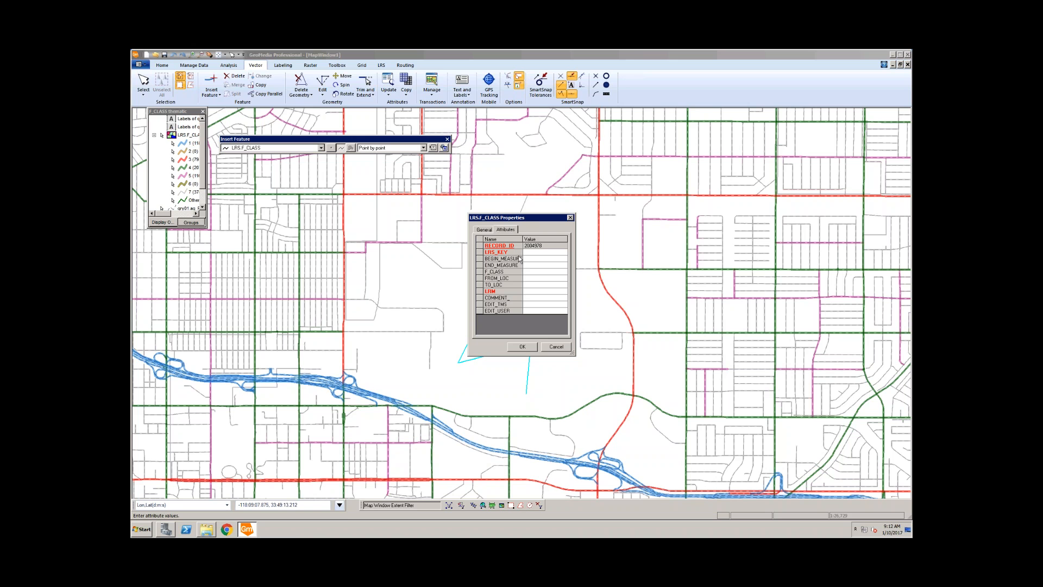
Step: Move the Properties form aside, cancel it, and confirm discarding the traced line
left_click_drag(542, 217, 624, 198)
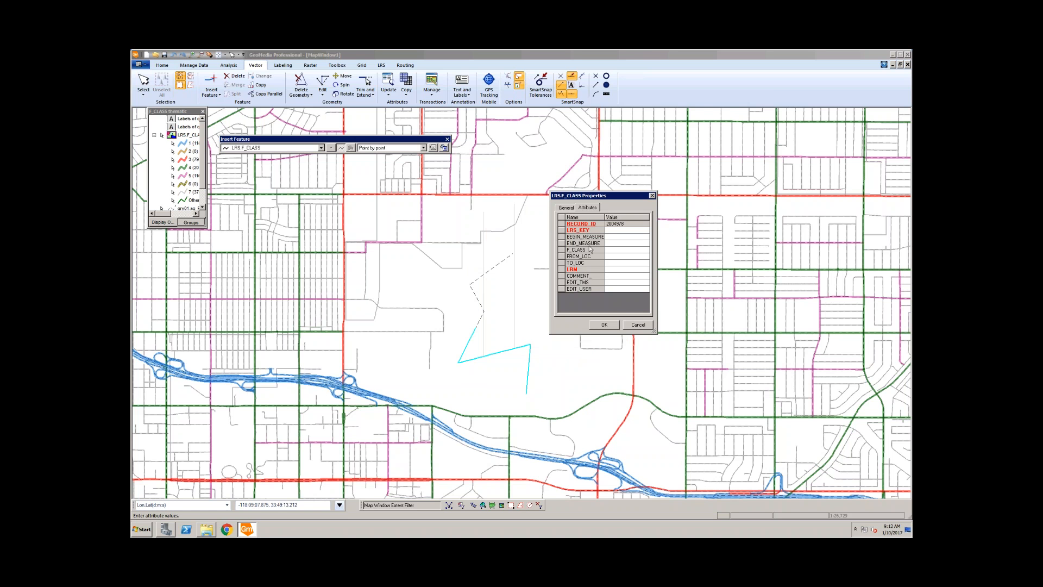
left_click(639, 326)
left_click(638, 325)
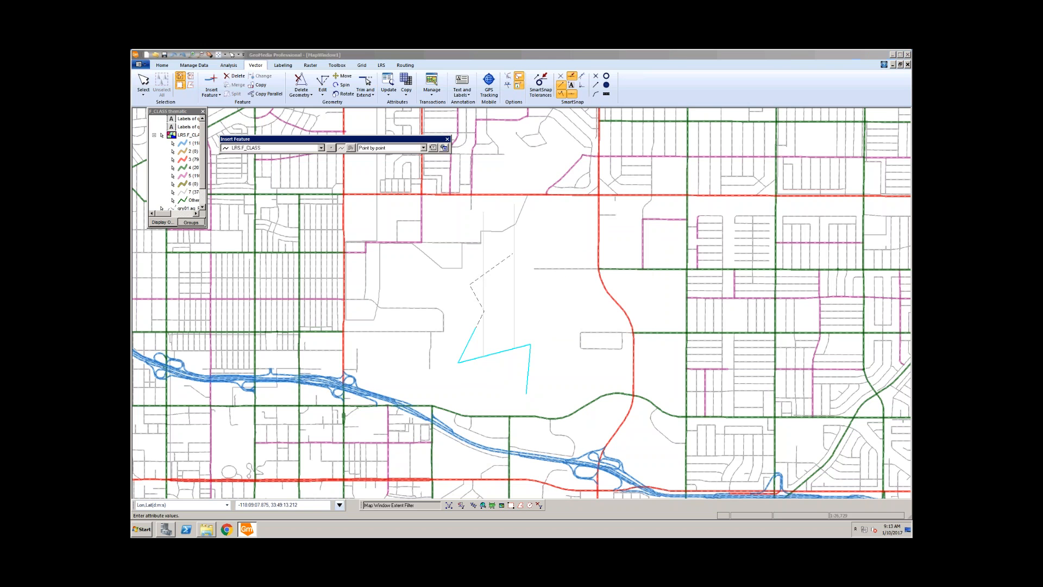
left_click(543, 303)
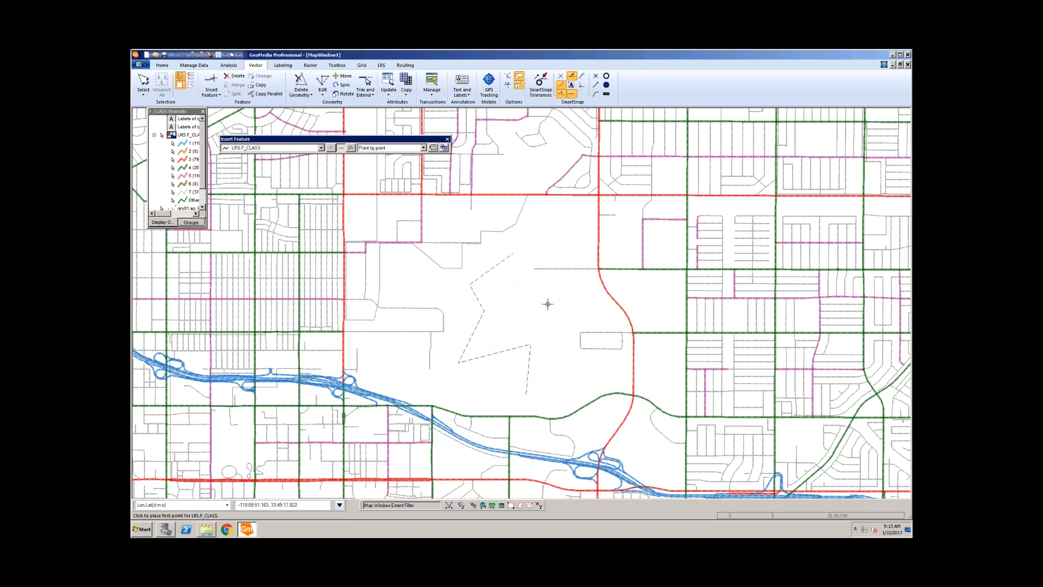
Step: Exit Insert Feature and view the dashed TEST AVE route's LRS_KEY, closing without changes
key("Escape")
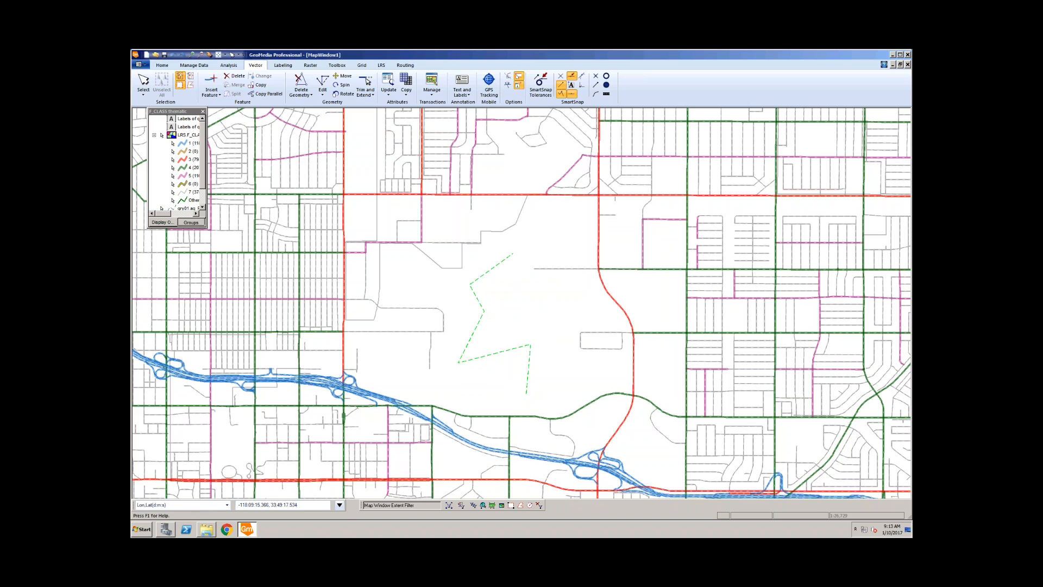
double_click(493, 307)
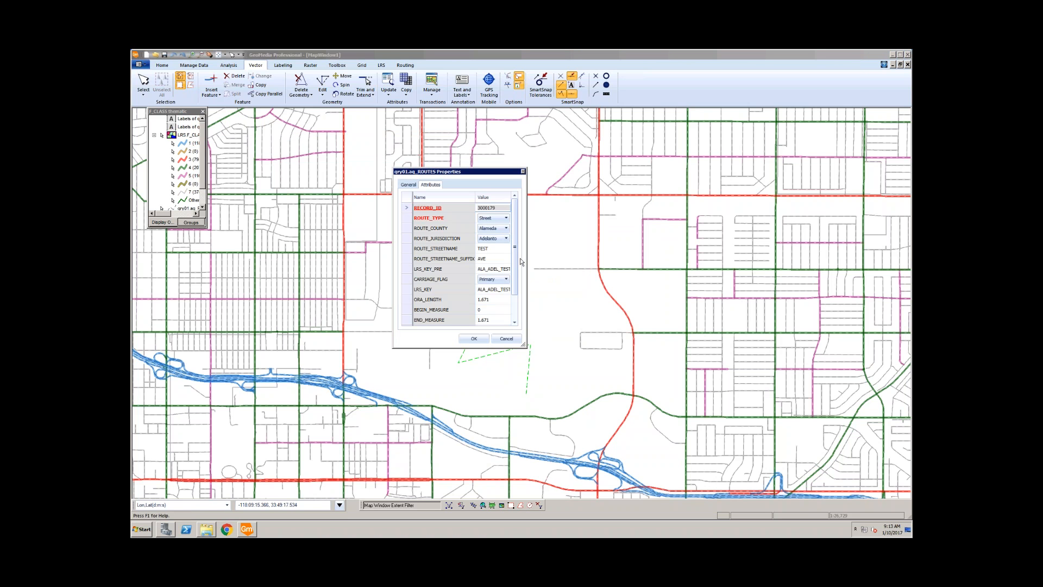
left_click_drag(526, 259, 596, 259)
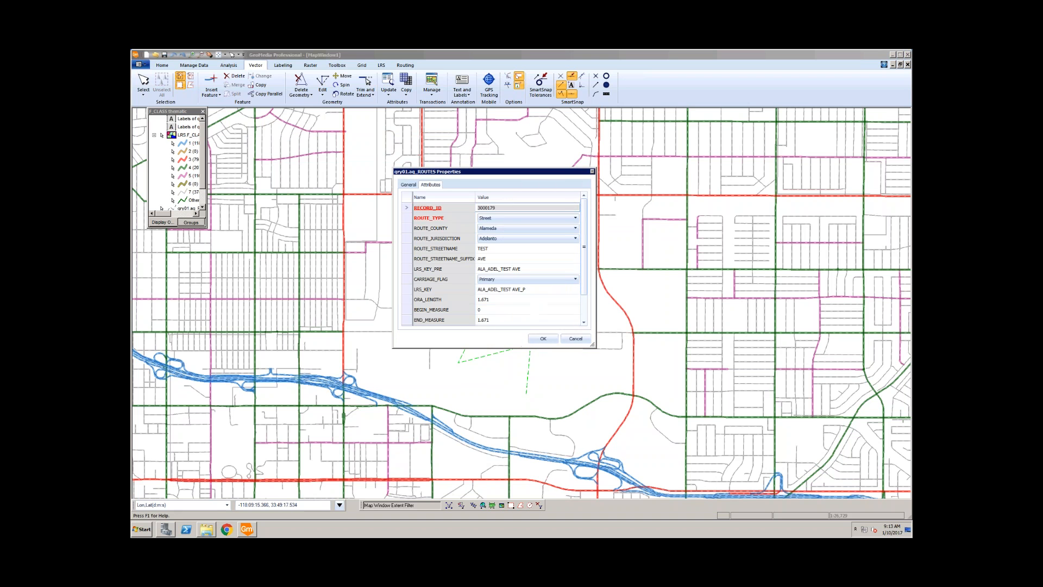
left_click(524, 289)
key("ctrl+c")
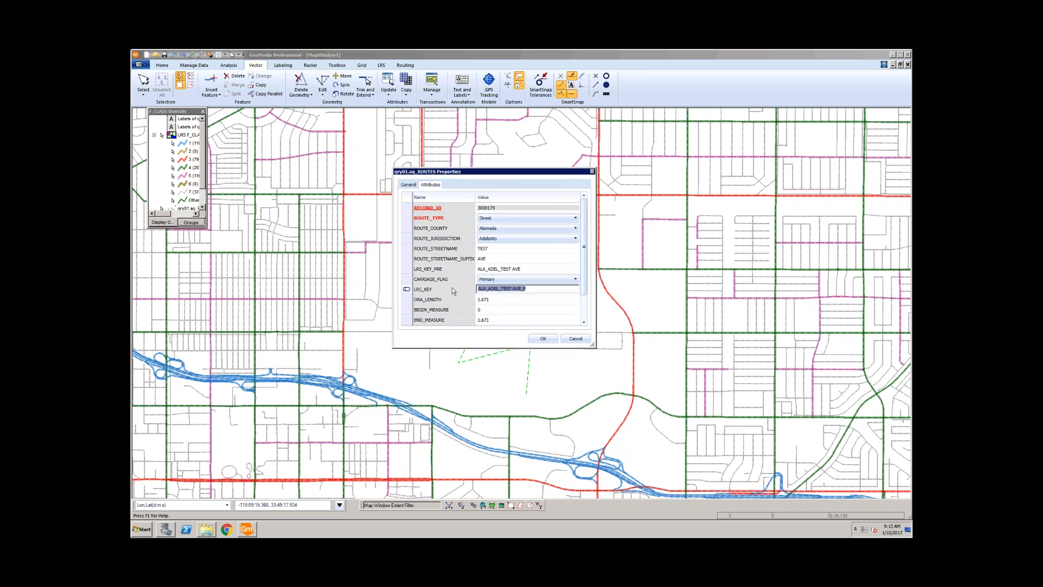
left_click(576, 338)
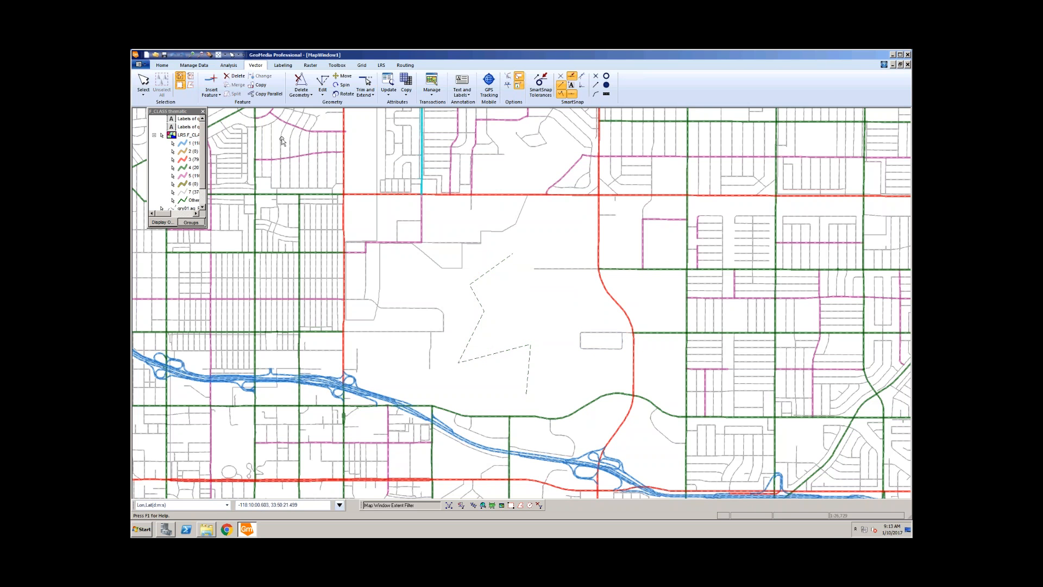
Step: Trace a new LRS.F_CLASS line from the outline's lower end, removing misplaced vertices
left_click(211, 83)
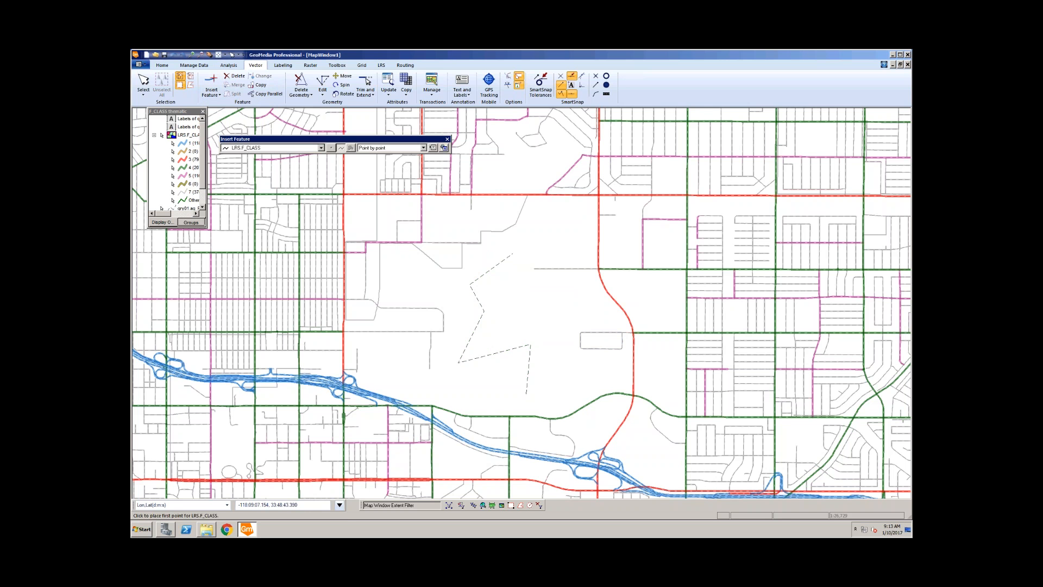
left_click(526, 392)
left_click(530, 344)
left_click(459, 362)
key("BackSpace")
key("BackSpace")
right_click(528, 320)
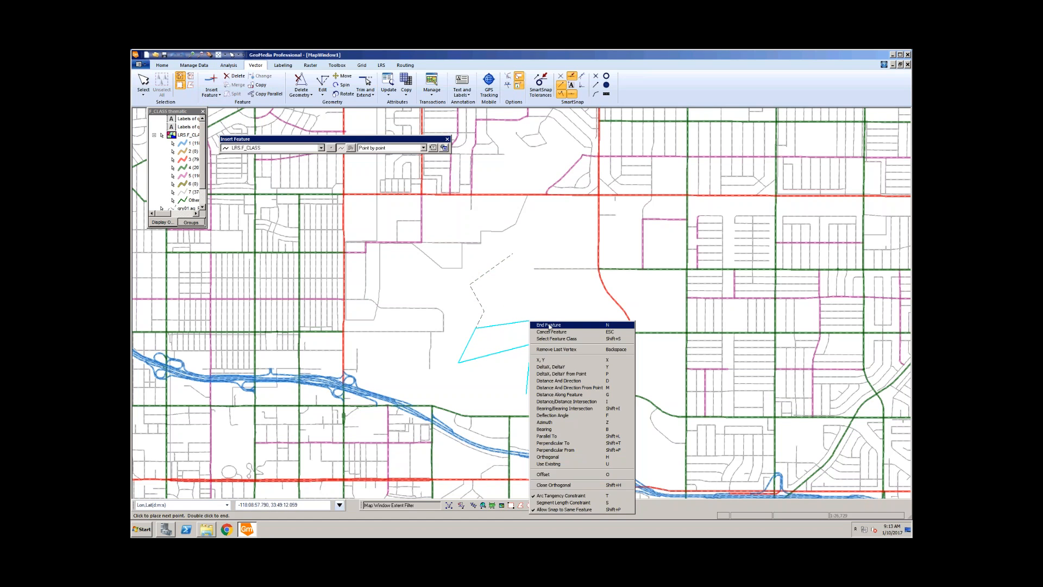
Step: Finish the line and, after the required LRS_KEY warning, keep the drawn line
left_click(546, 326)
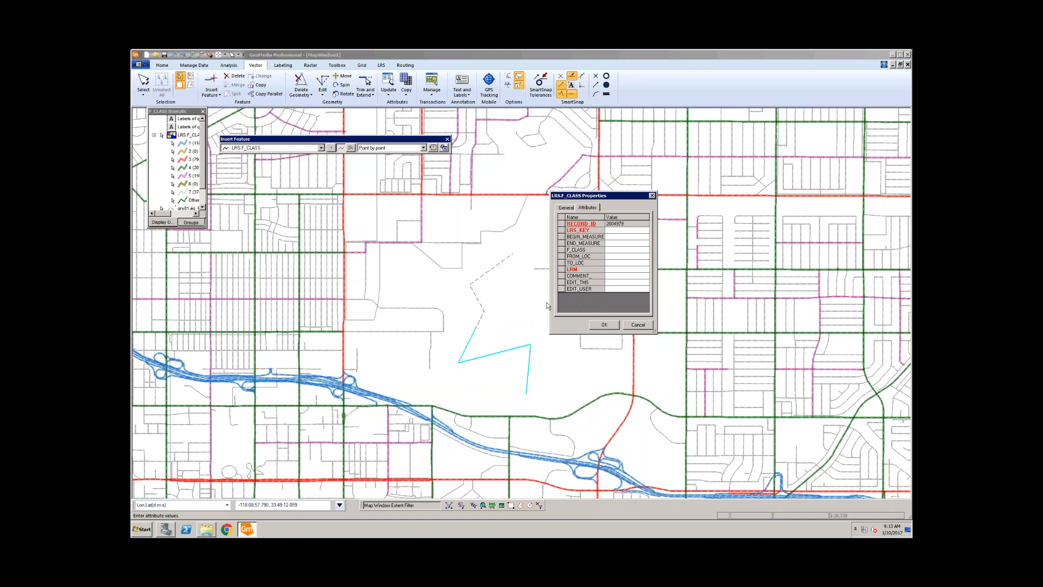
left_click(618, 231)
key("super")
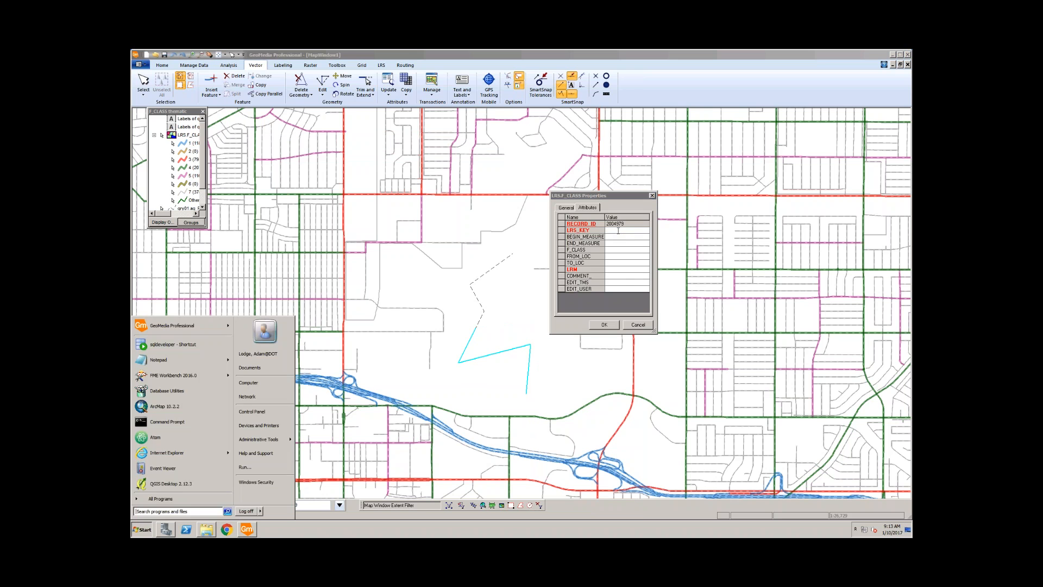
key("ctrl+v")
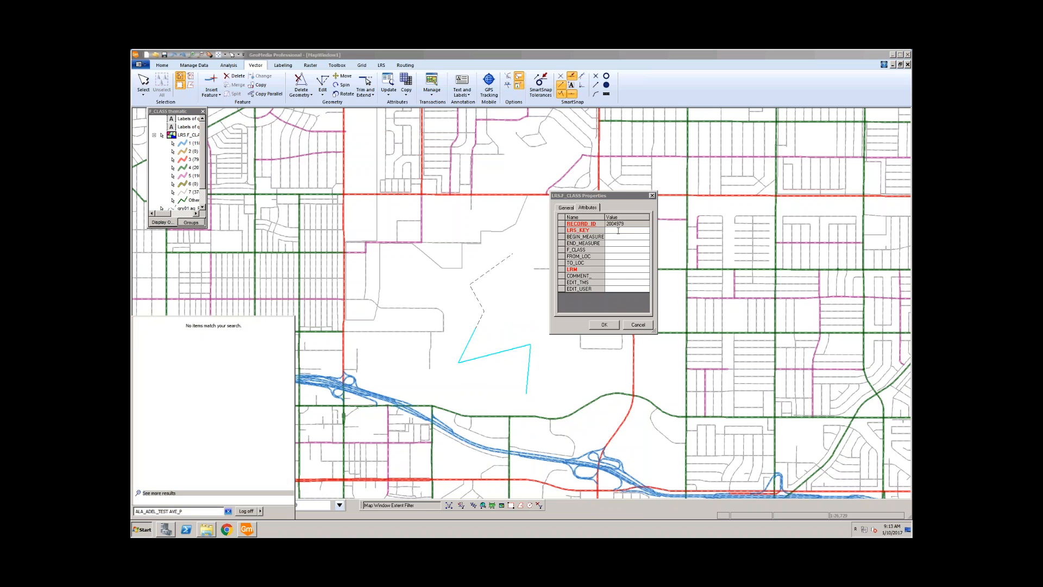
left_click(618, 230)
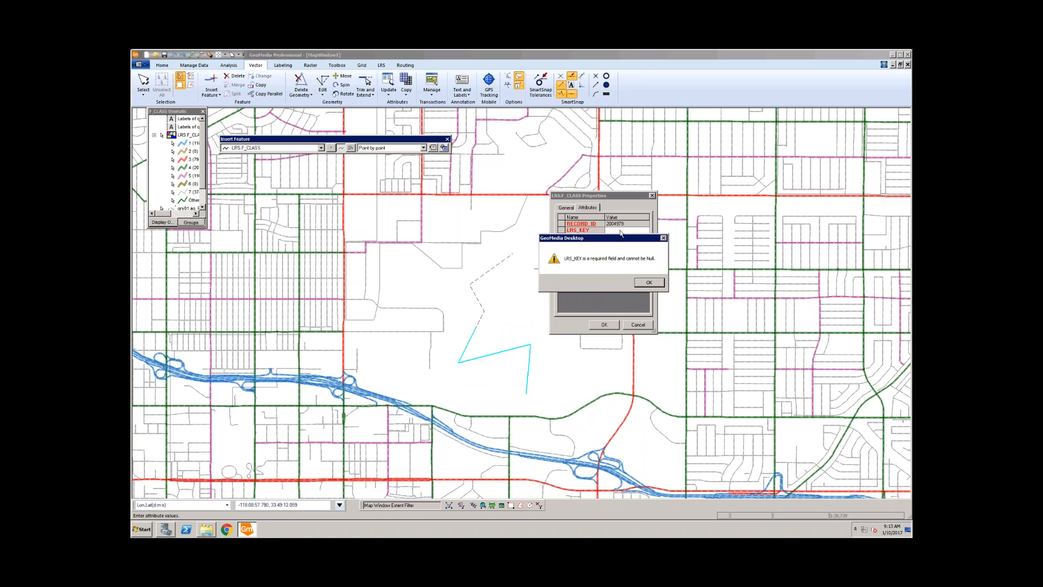
left_click(657, 281)
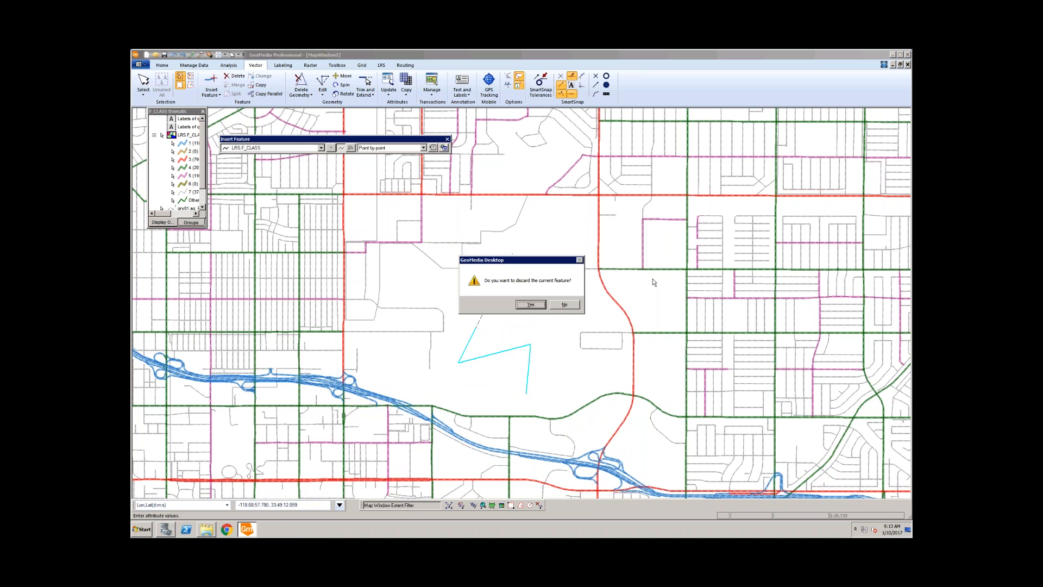
left_click(569, 306)
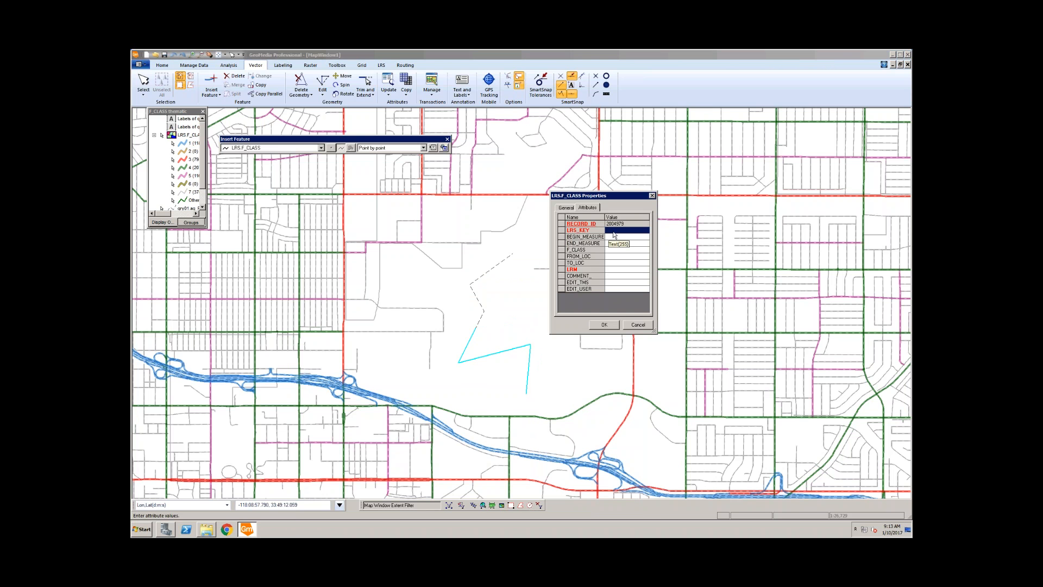
Step: Paste ALA_ADEL_TEST AVE_P into LRS_KEY and widen the form to verify it
left_click(628, 243)
left_click(618, 230)
key("ctrl+v")
left_click_drag(655, 331, 717, 330)
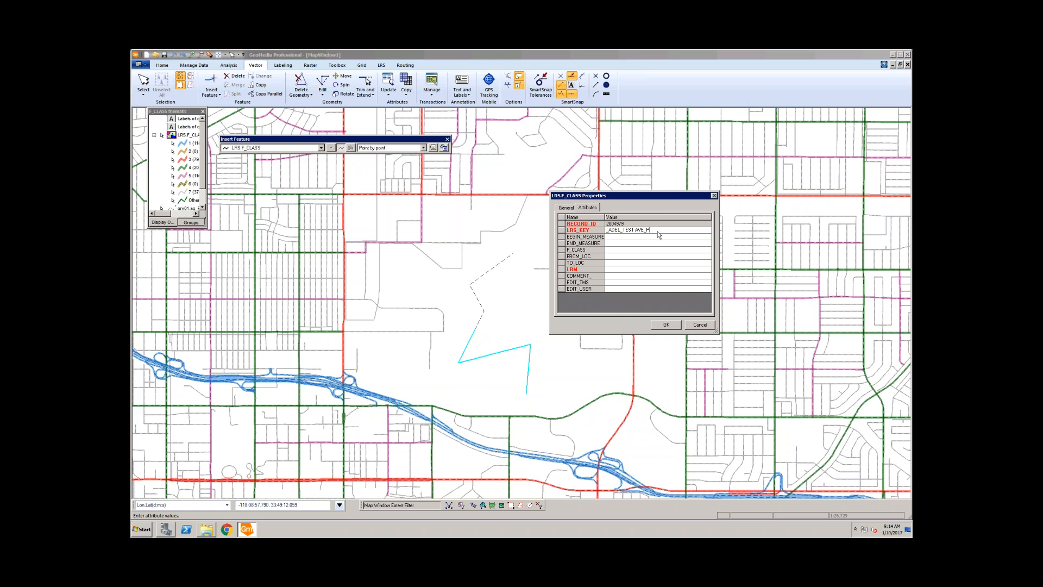
left_click_drag(624, 231, 582, 231)
left_click(646, 237)
Step: Set F_CLASS to 4 and LRM to All-Roads, then save the line
left_click(612, 251)
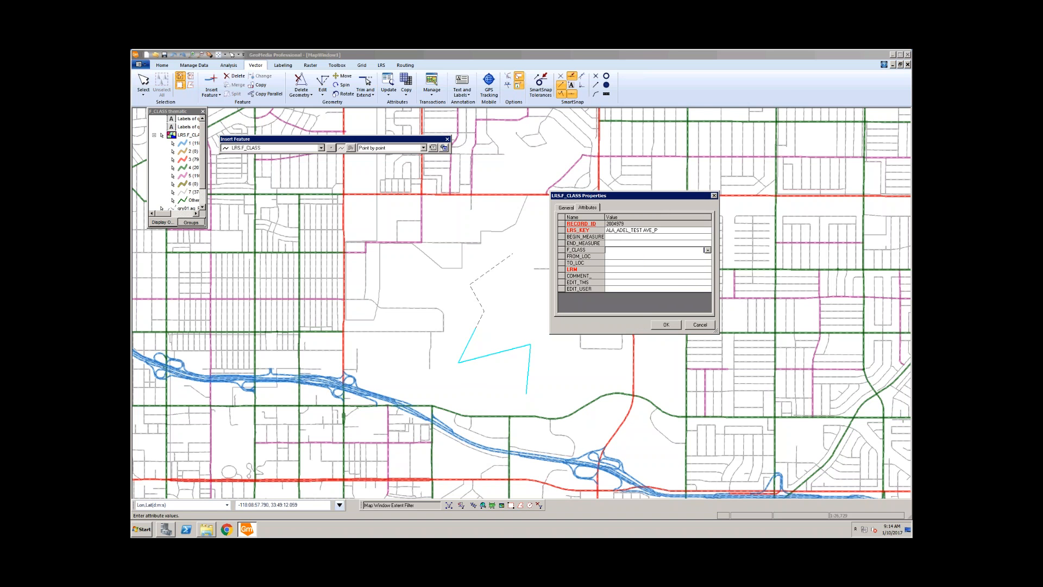
left_click(707, 250)
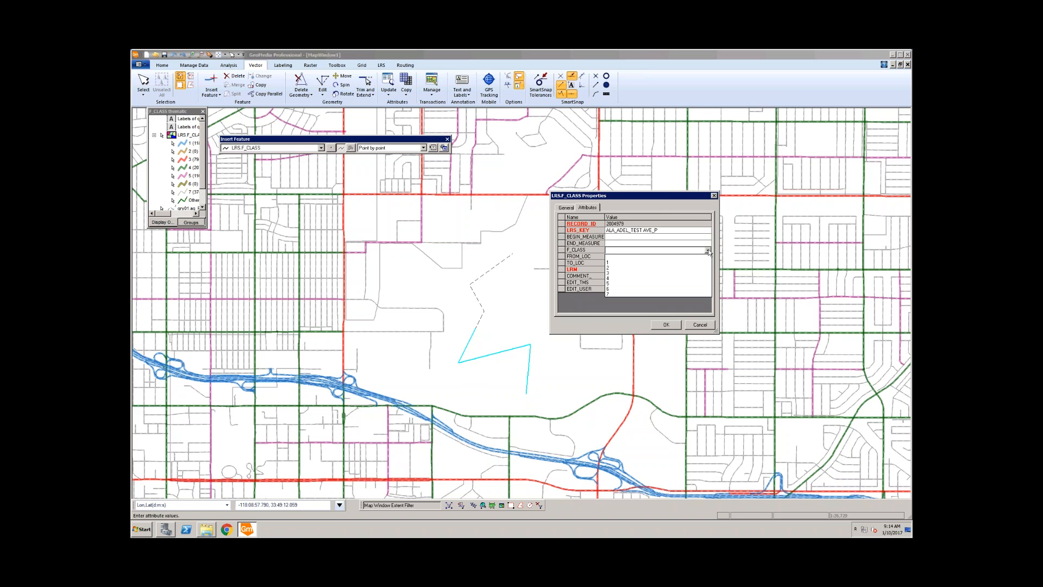
left_click(623, 279)
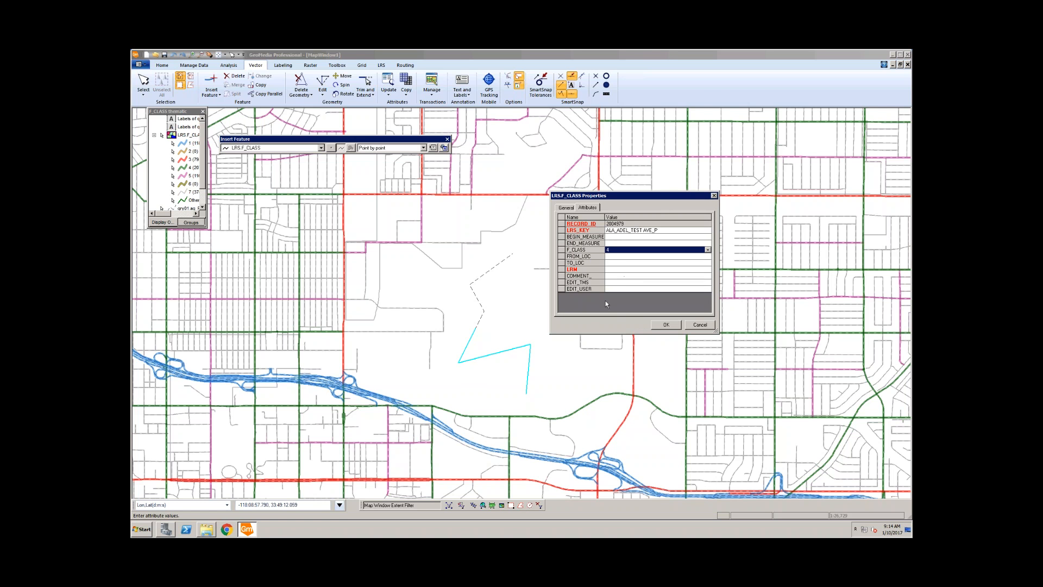
left_click(613, 270)
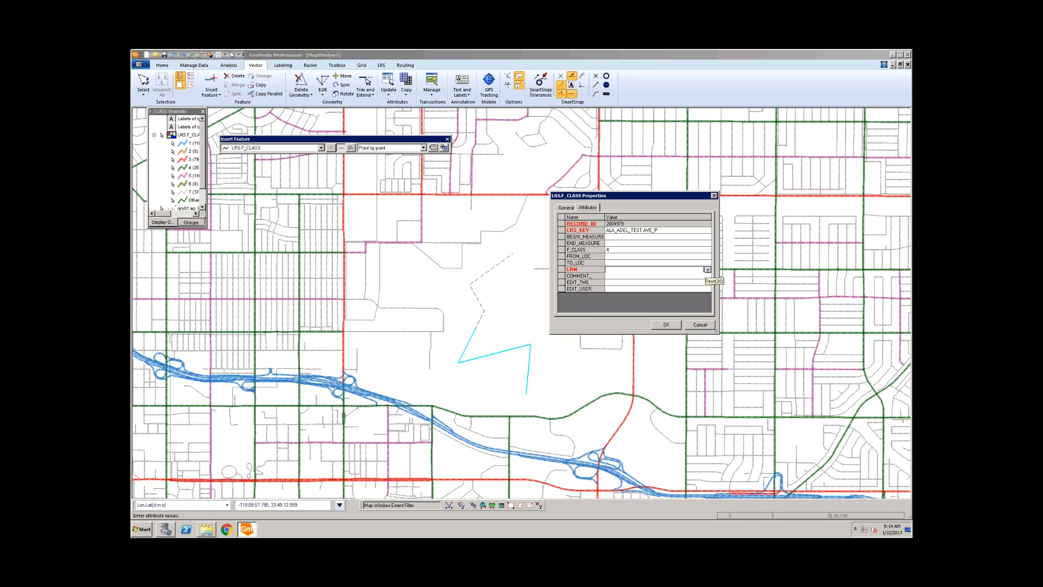
left_click(707, 270)
left_click(627, 279)
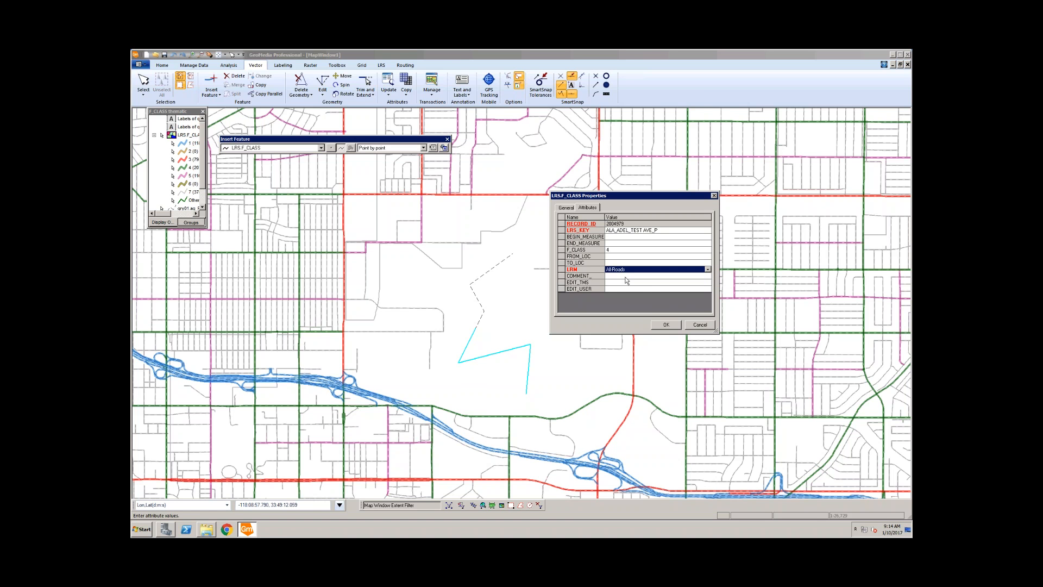
left_click(666, 325)
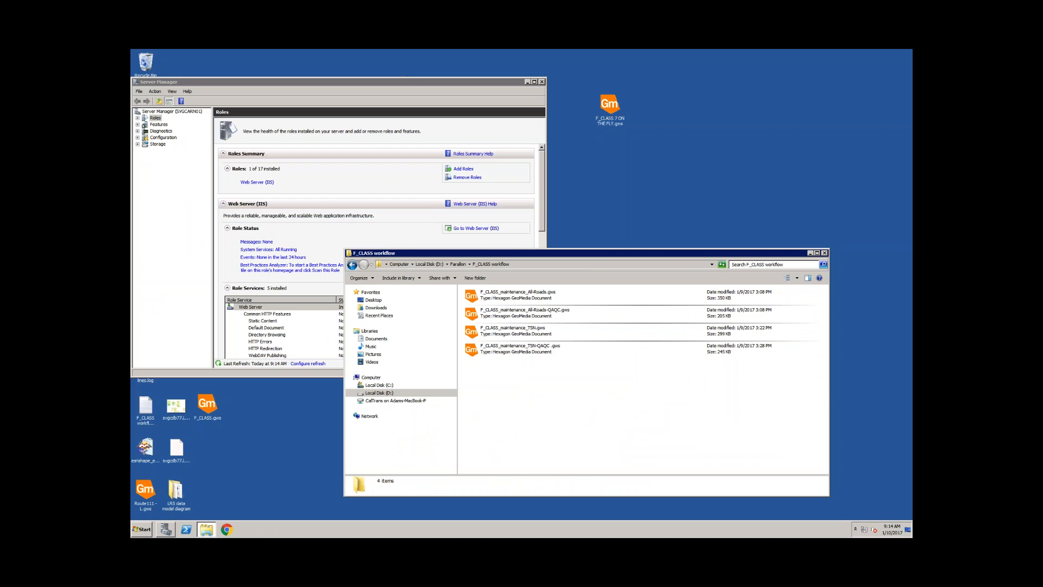
Step: Open F_CLASS_maintenance_All-Roads.gws from its folder via the right-click menu
left_click_drag(502, 256, 525, 233)
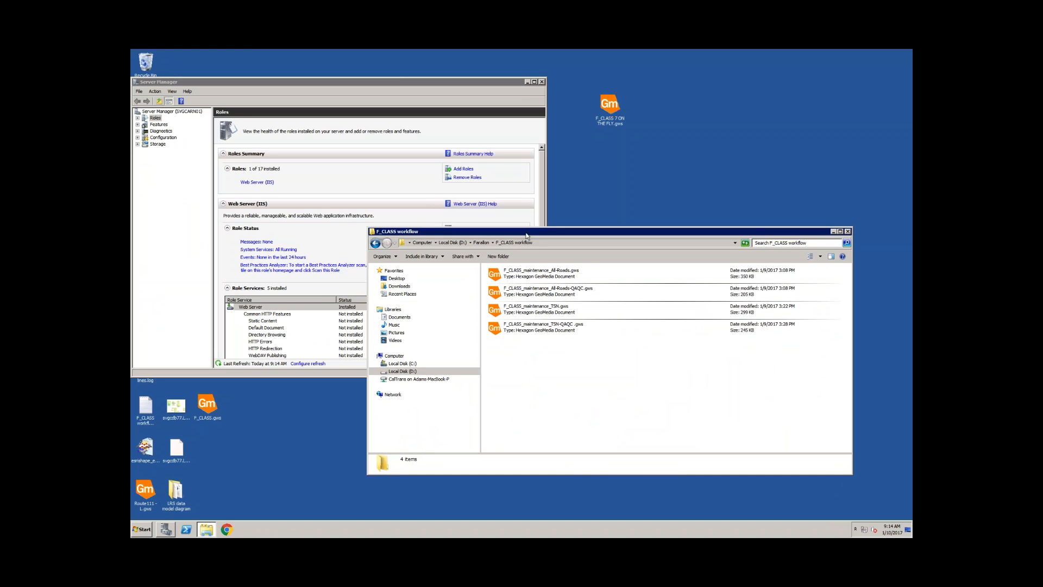
left_click(538, 275)
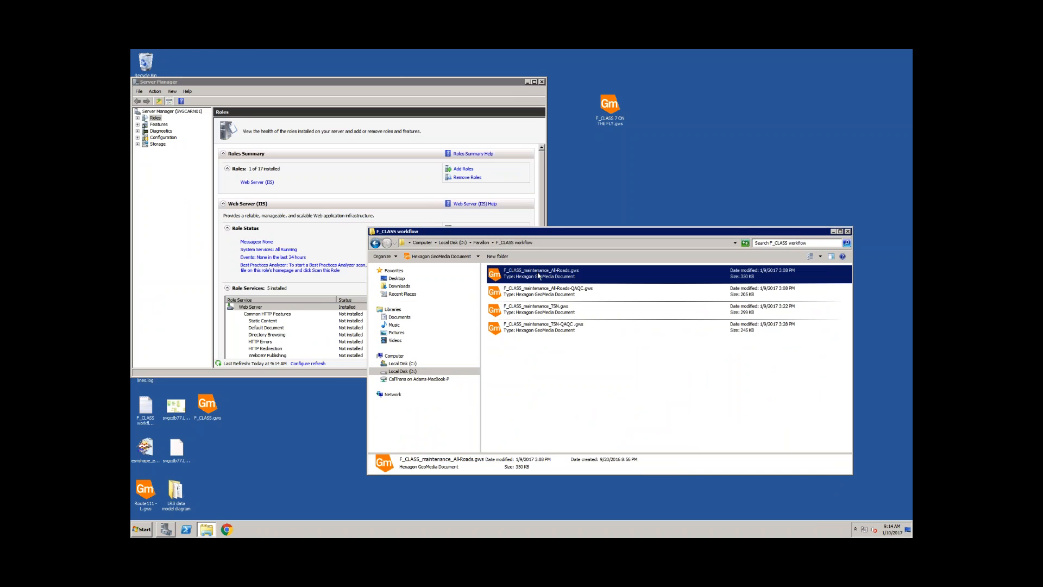
right_click(538, 276)
left_click(560, 278)
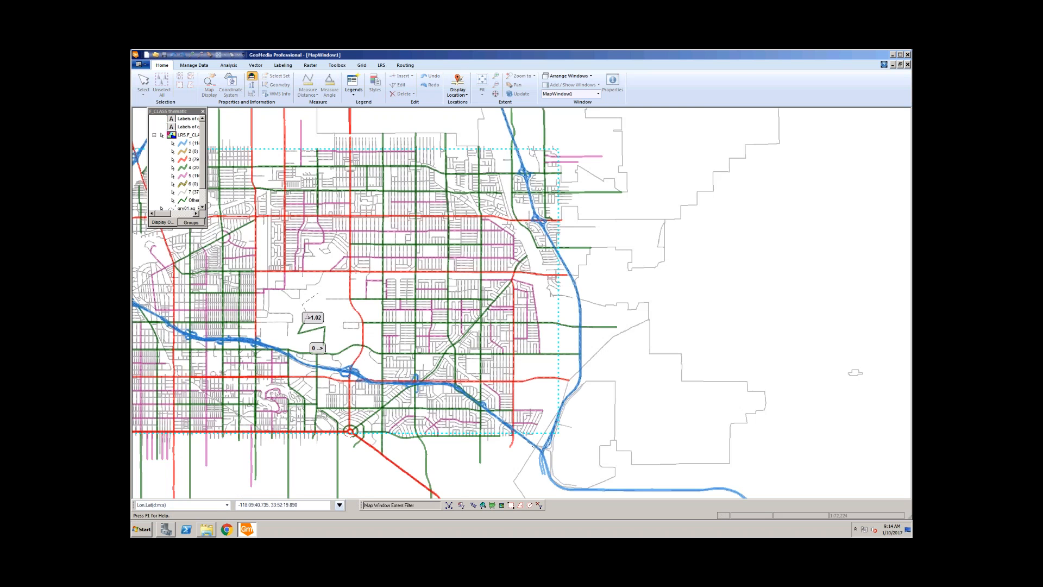
Step: Zoom to the new zig-zag line, check its 0 and 1.02 measure labels, and select it
scroll(325, 323, "up", 1)
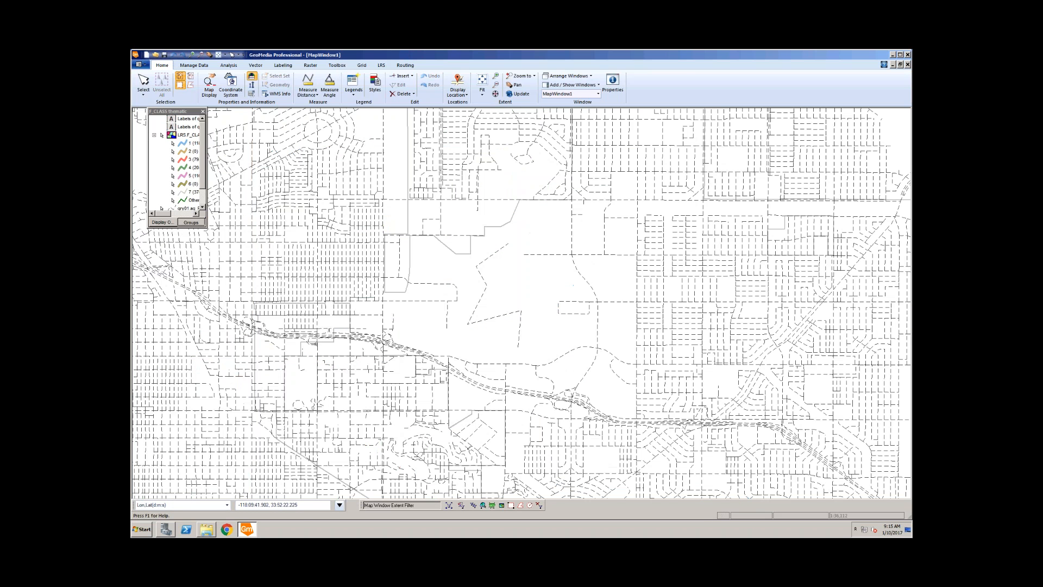
left_click(193, 55)
left_click_drag(443, 279, 543, 366)
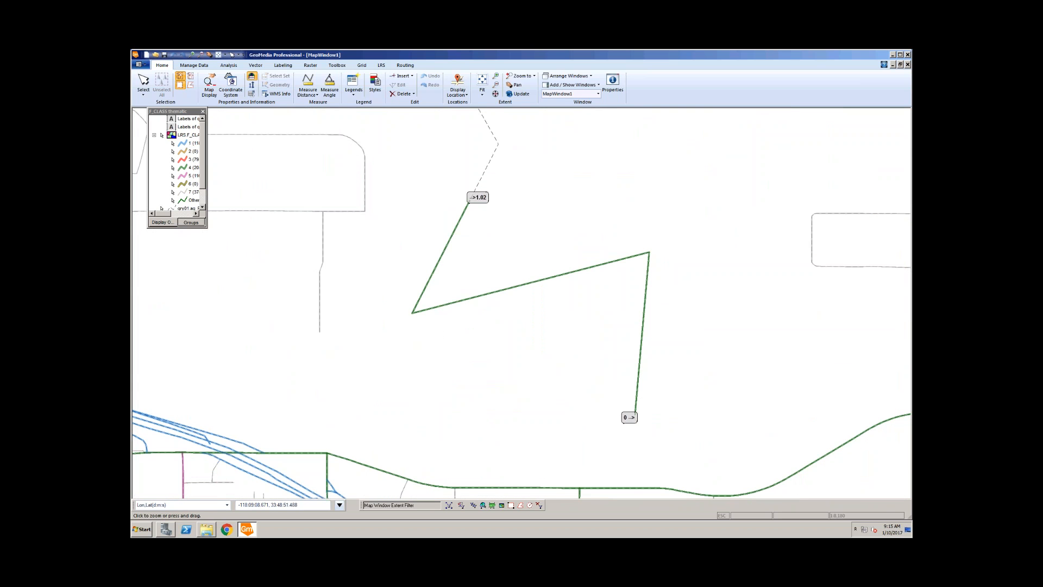
key("Escape")
scroll(557, 361, "down", 1)
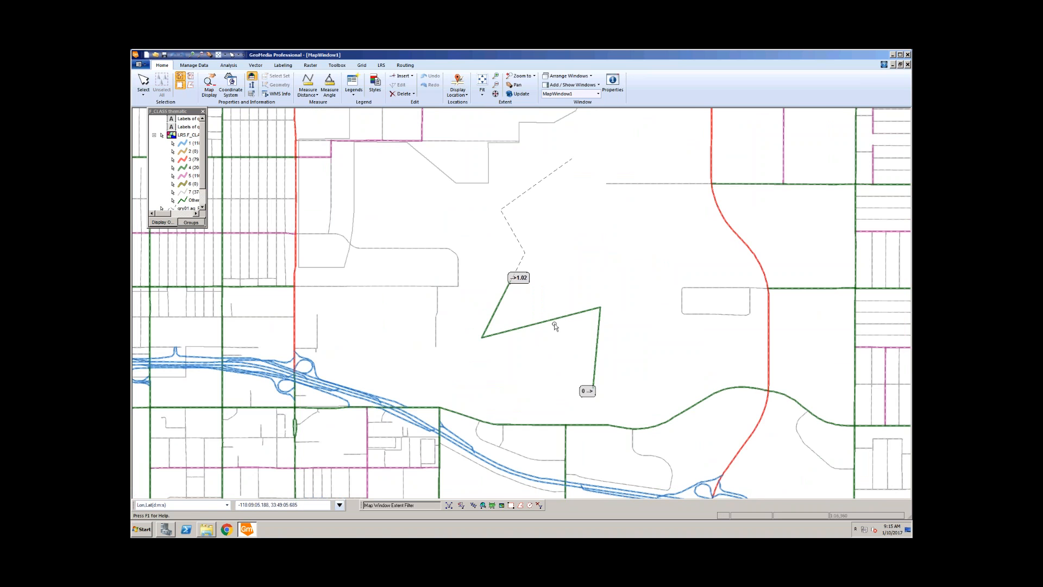
left_click(549, 351)
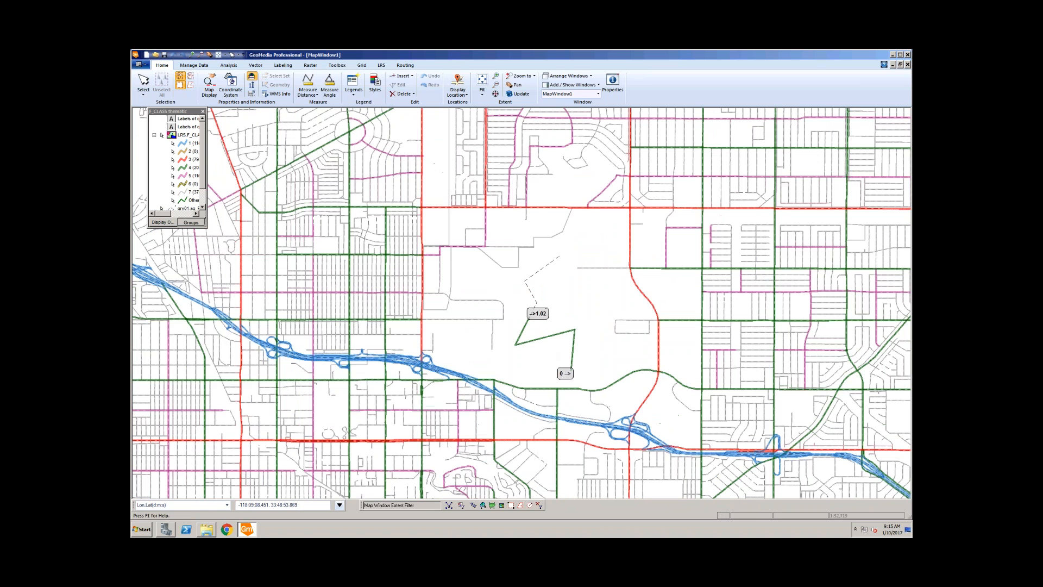
left_click(550, 353)
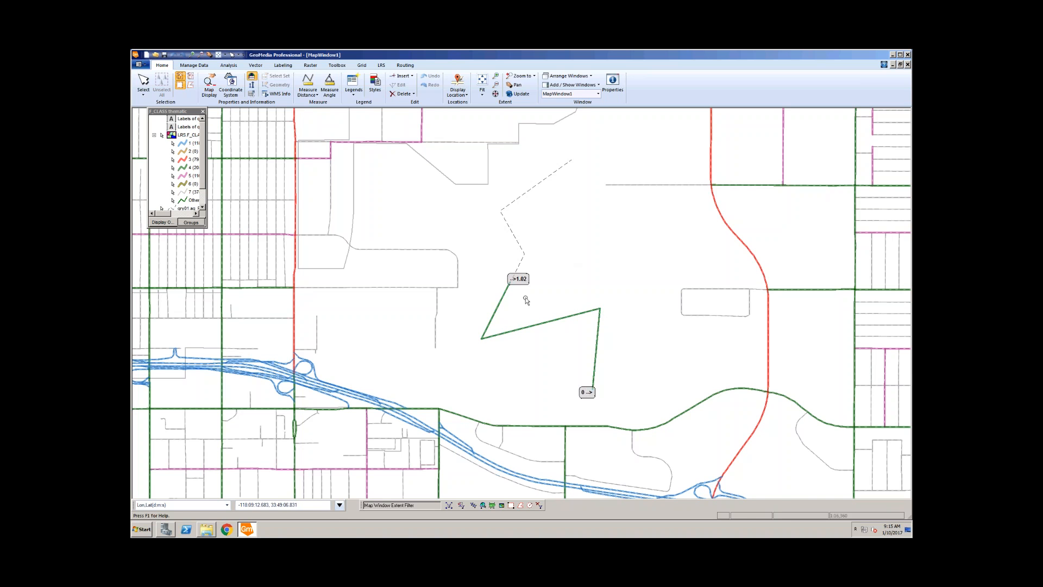
scroll(565, 372, "down", 1)
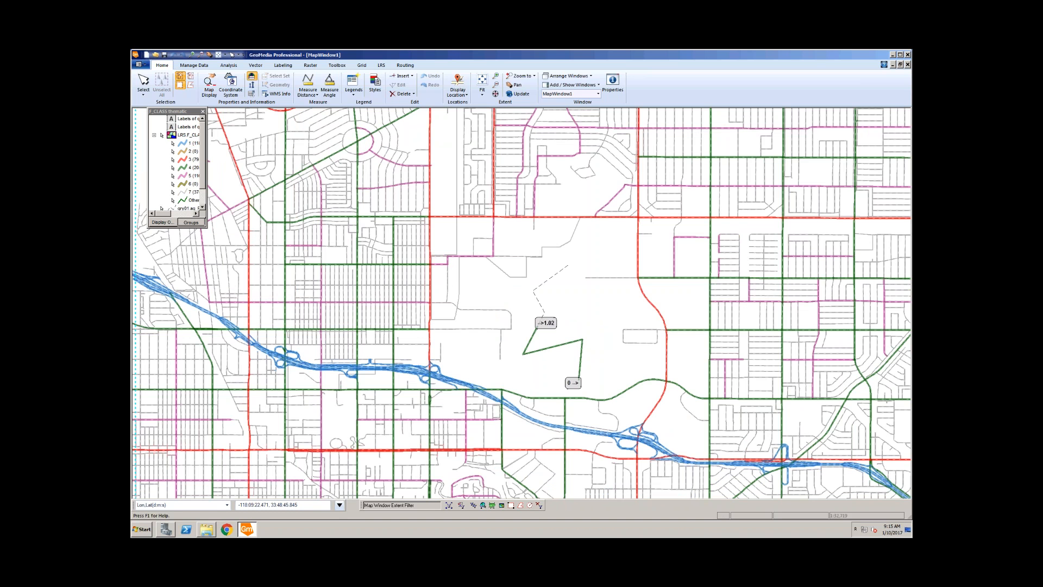
left_click(591, 360)
Step: Set the zig-zag line's END_MEASURE to 1.02 and save its attributes
left_click(585, 358)
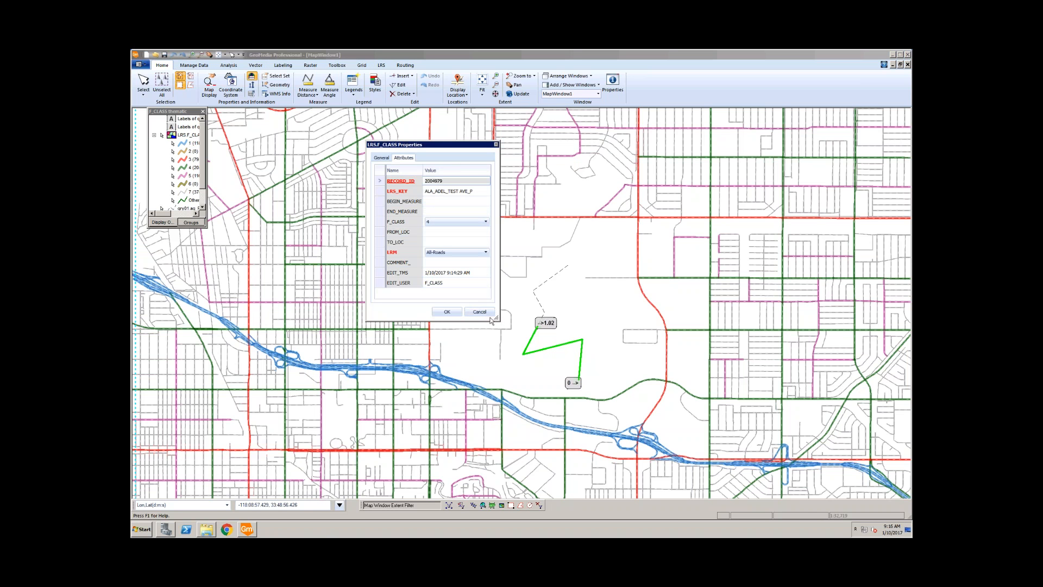
left_click_drag(494, 318, 503, 330)
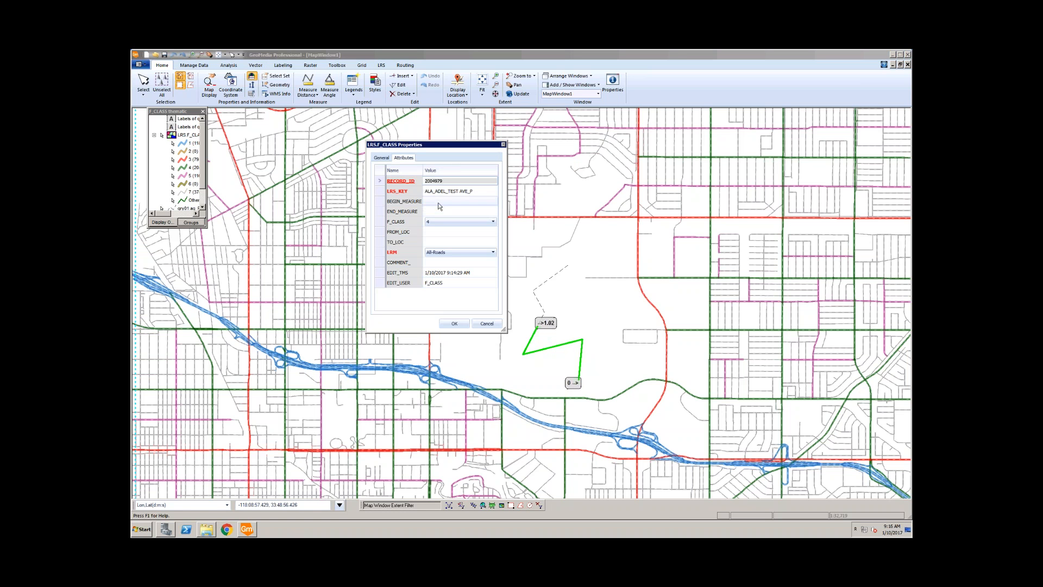
left_click(438, 204)
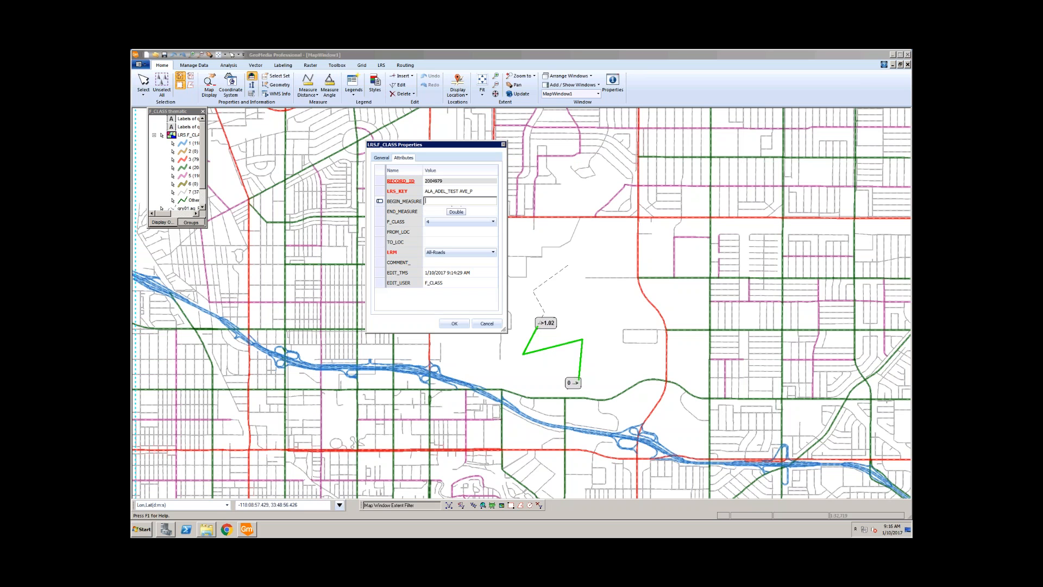
left_click(435, 213)
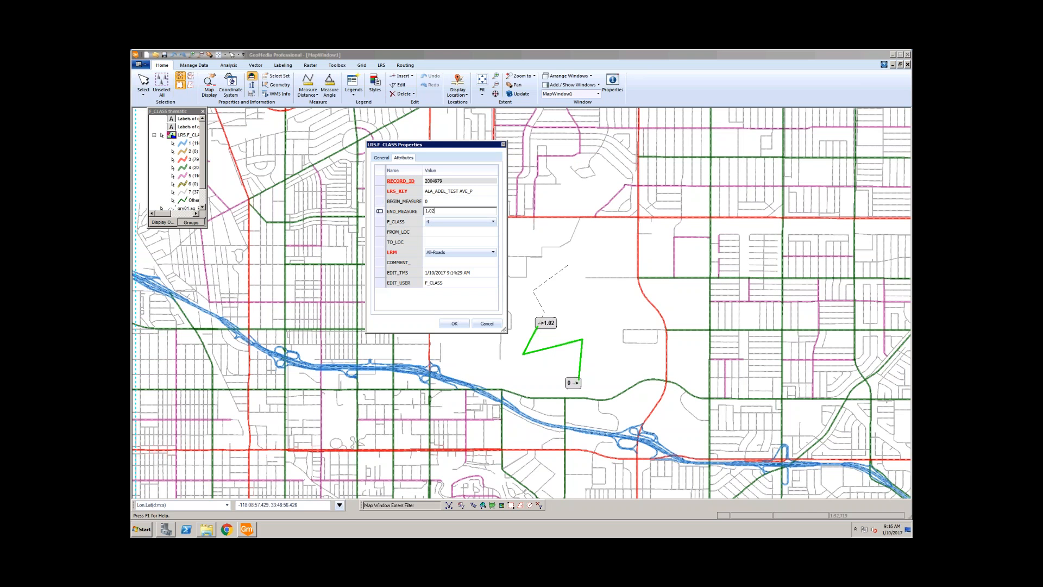
key("Return")
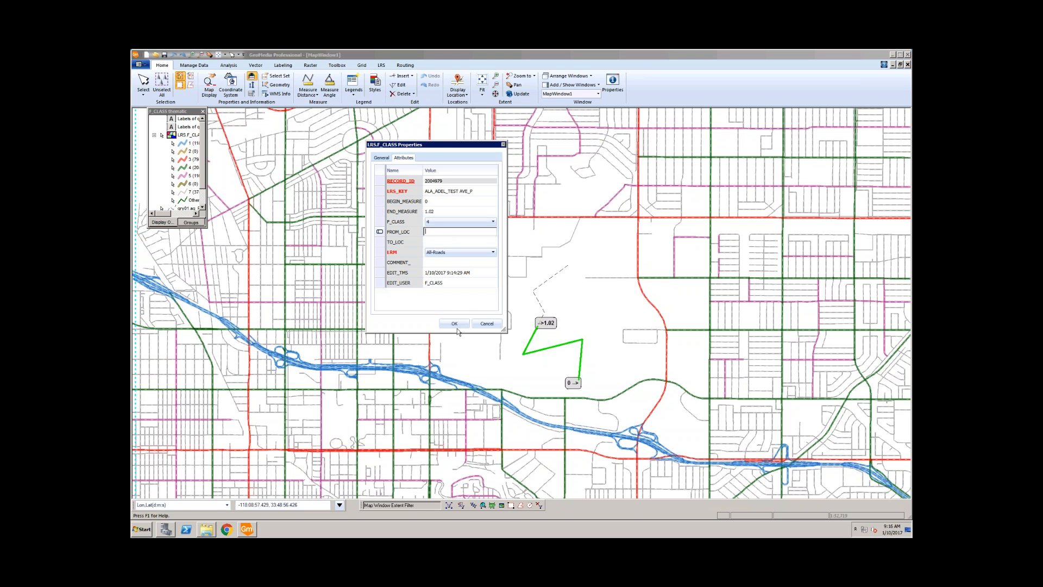
left_click(454, 324)
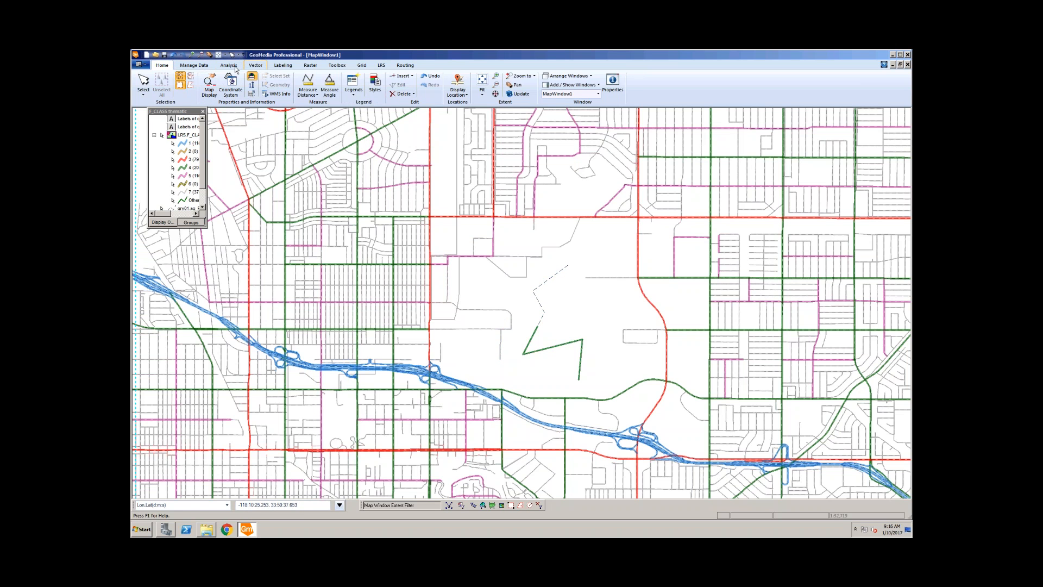
Step: Start Insert Feature with LRS.F_CLASS as the feature class
left_click(256, 65)
left_click(214, 95)
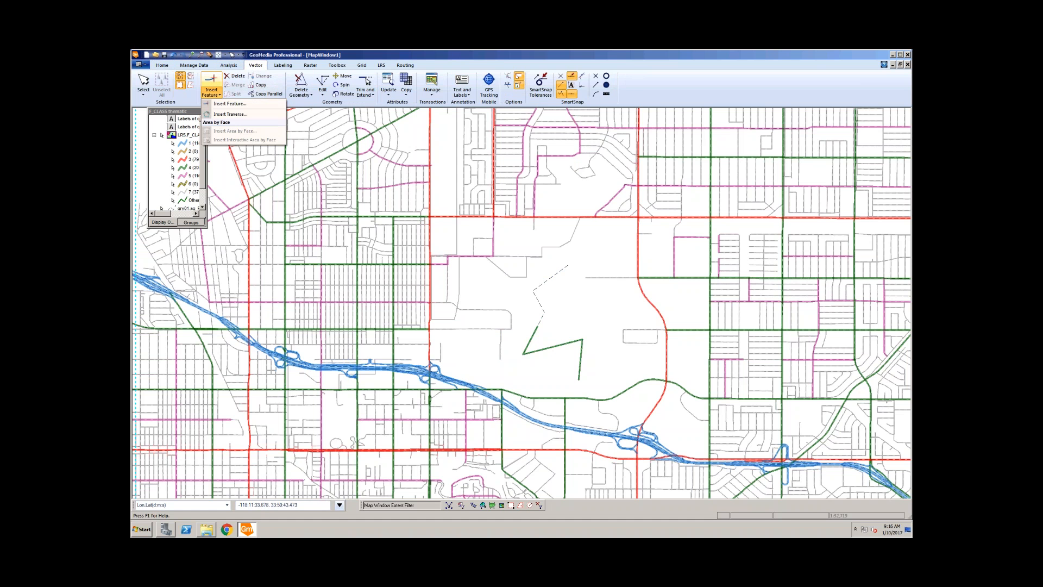
left_click(220, 104)
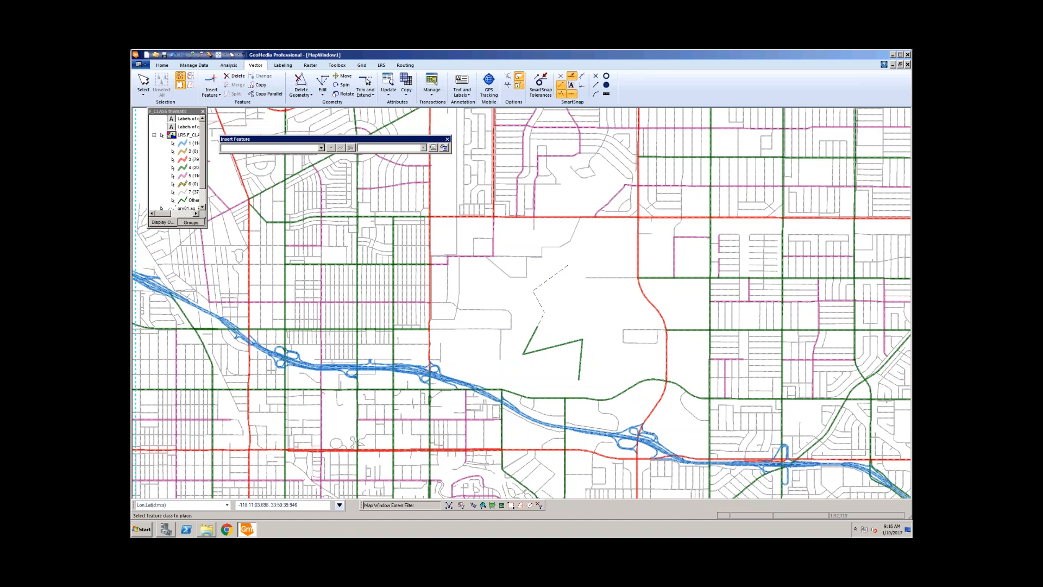
left_click(321, 148)
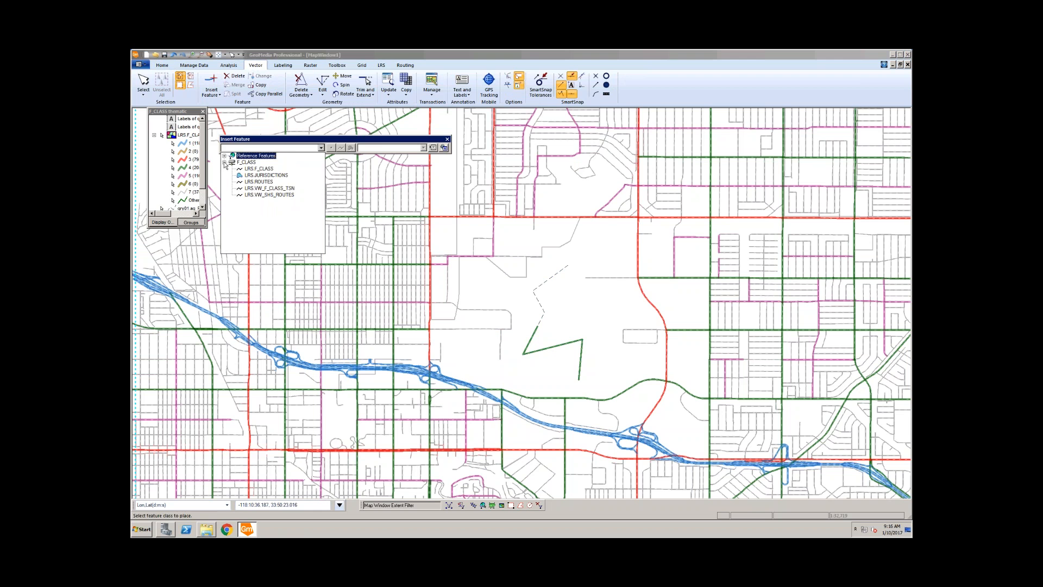
left_click(259, 168)
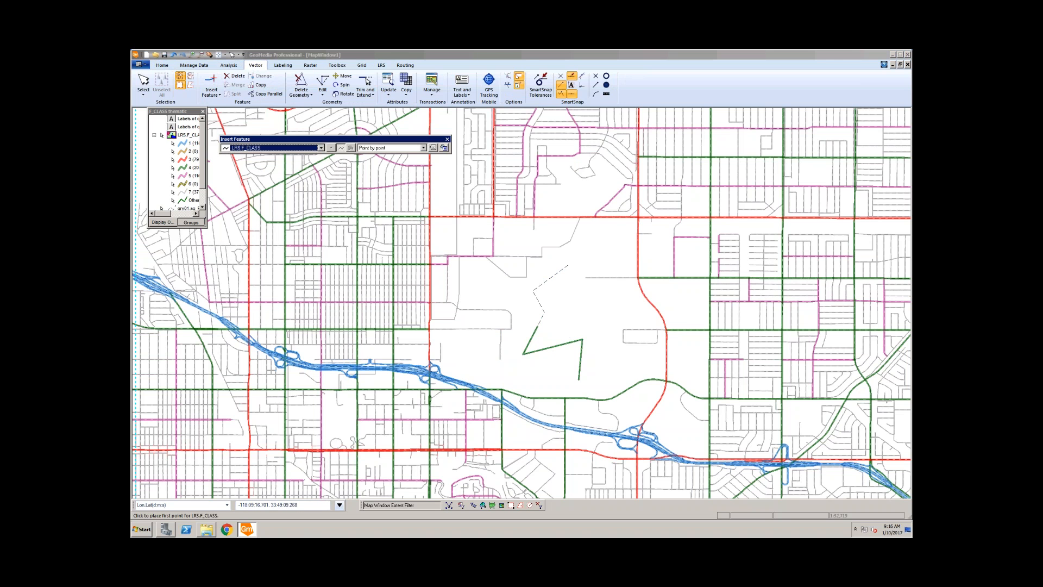
Step: Digitize a two-vertex line continuing from the first line and end the feature
left_click(557, 274)
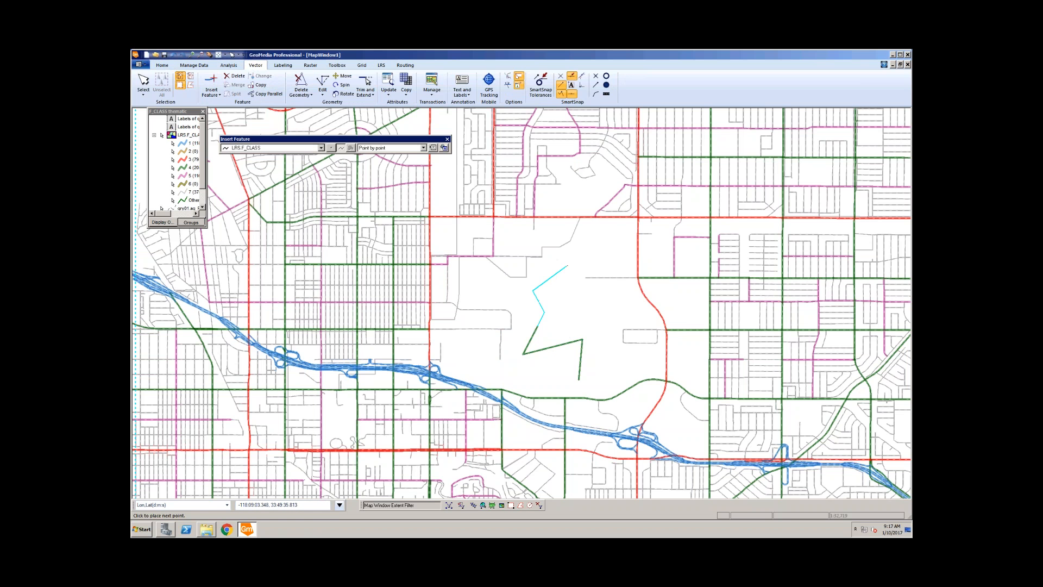
left_click(568, 266)
right_click(573, 276)
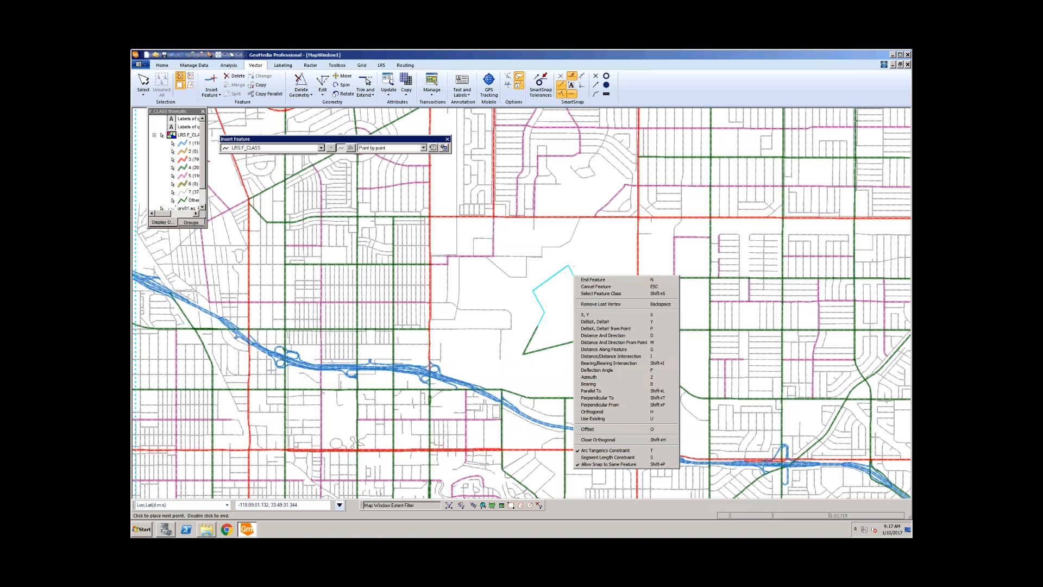
left_click(599, 280)
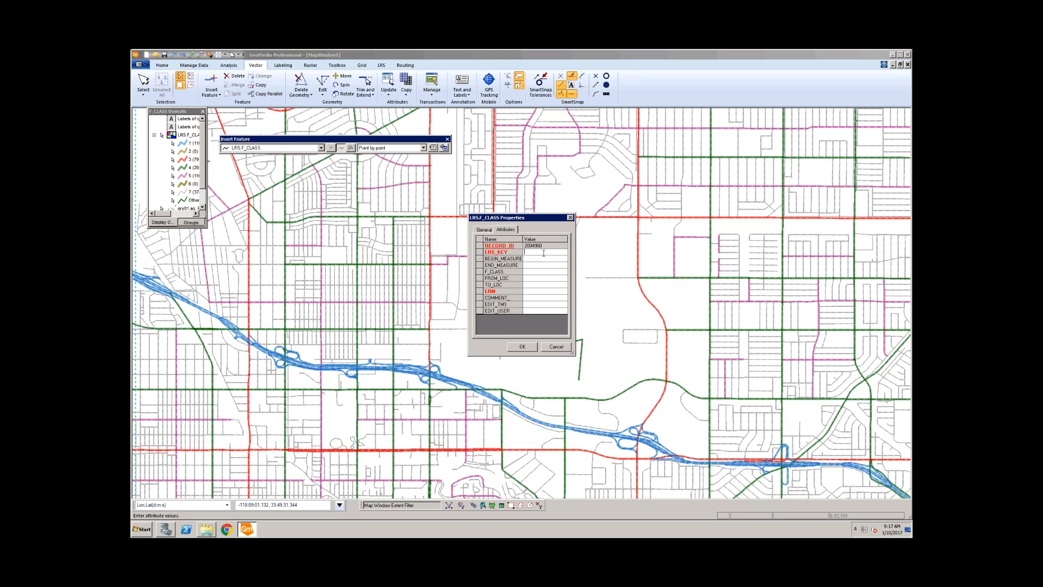
Step: Paste the route's LRS_KEY, set LRM to All-Roads, and save the line
key("ctrl+v")
left_click(549, 291)
left_click(564, 292)
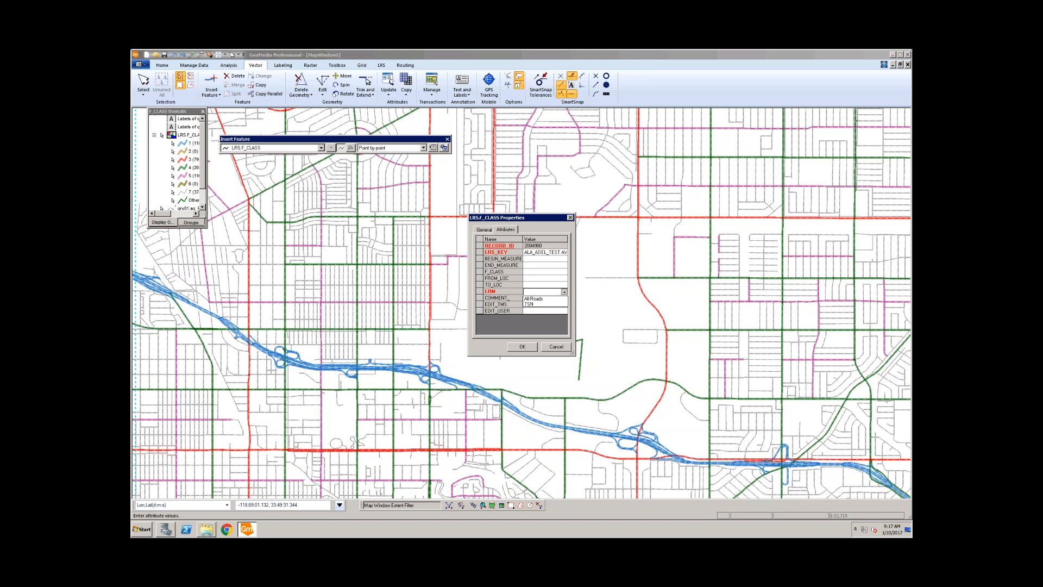
left_click(546, 298)
left_click(525, 278)
left_click(522, 346)
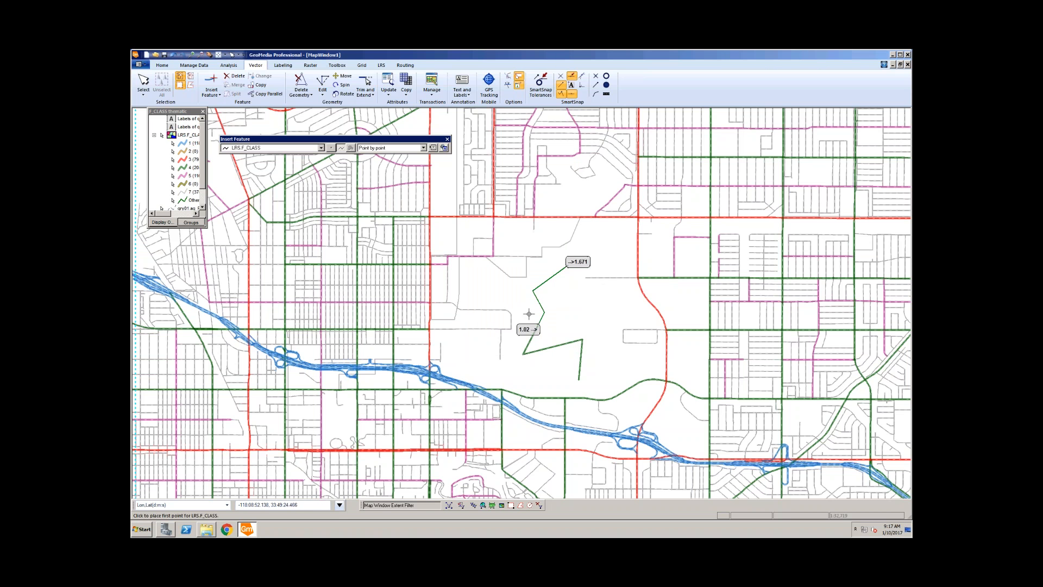
Step: End Insert Feature, open the new line's properties, try F_CLASS 3, then cancel
key("Escape")
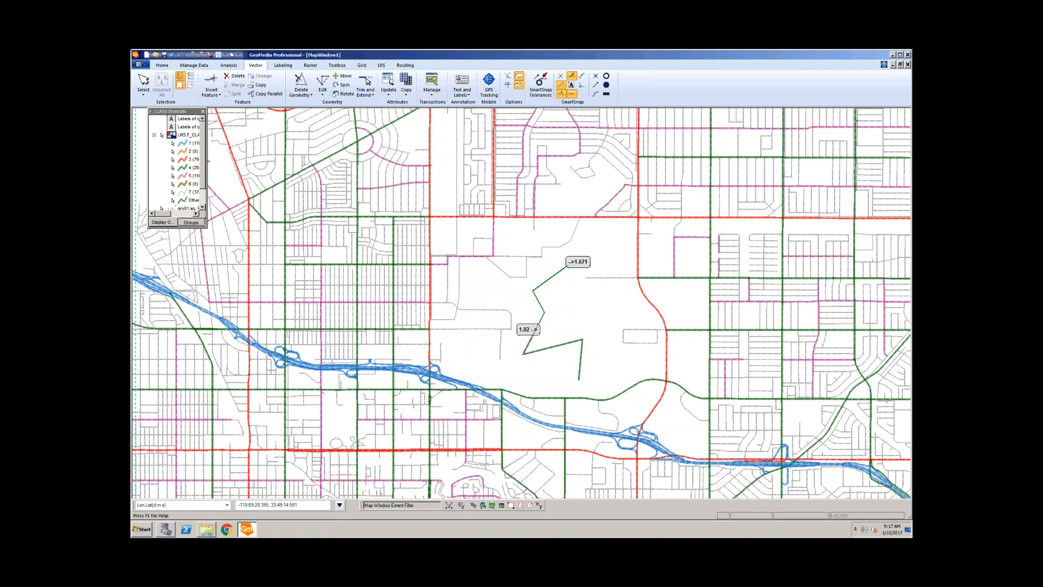
double_click(544, 293)
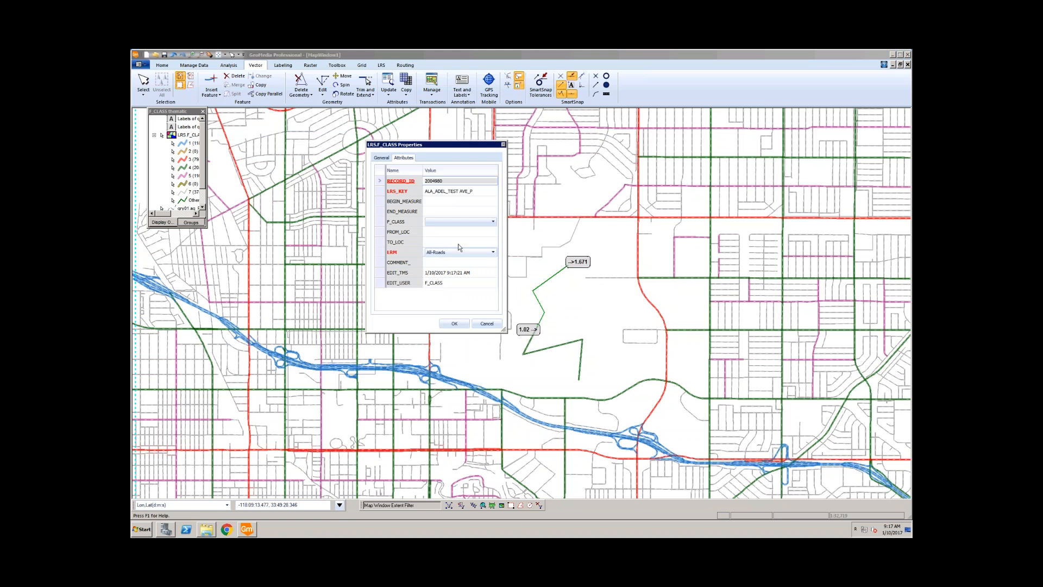
left_click(484, 221)
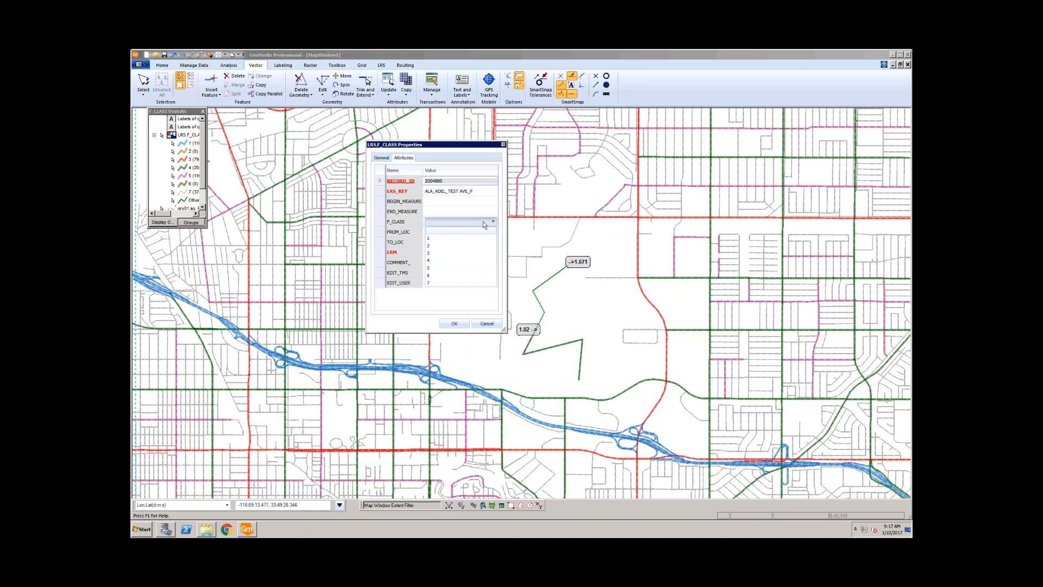
left_click(449, 252)
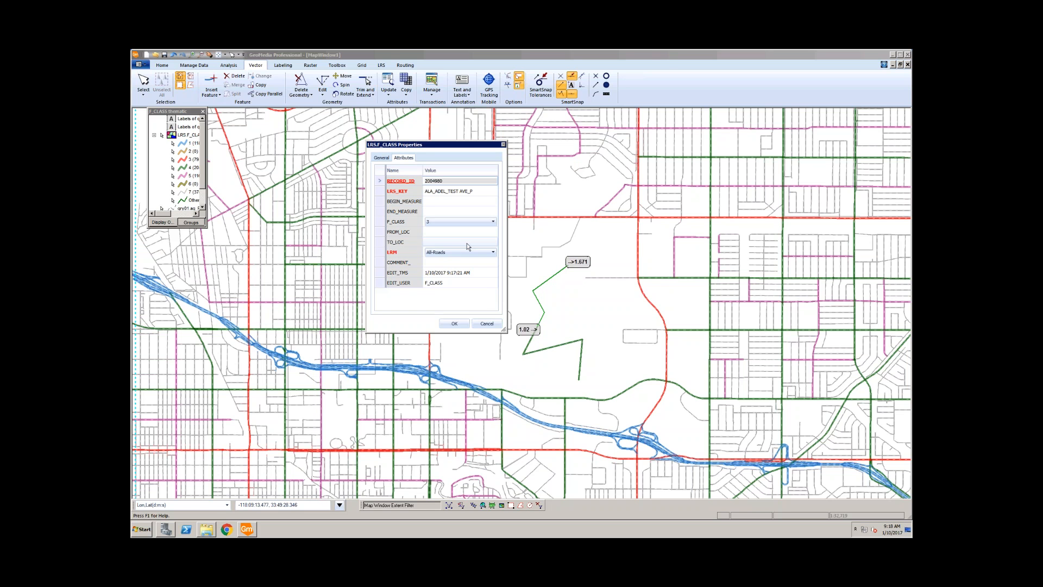
left_click(487, 324)
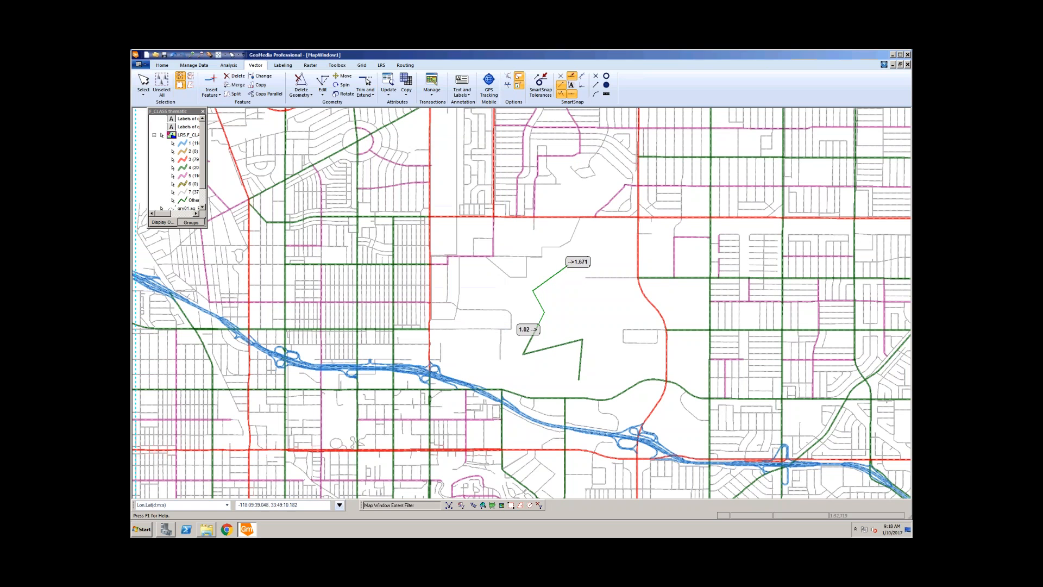
Step: In Update Attributes, expand Queries, select the qy06 query, then close the dialog
left_click(389, 93)
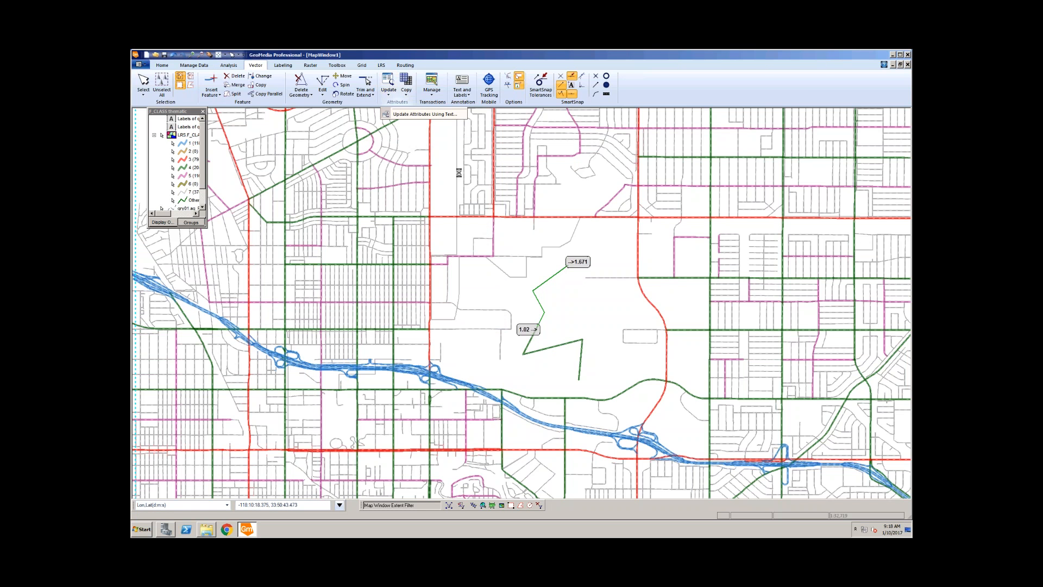
double_click(423, 243)
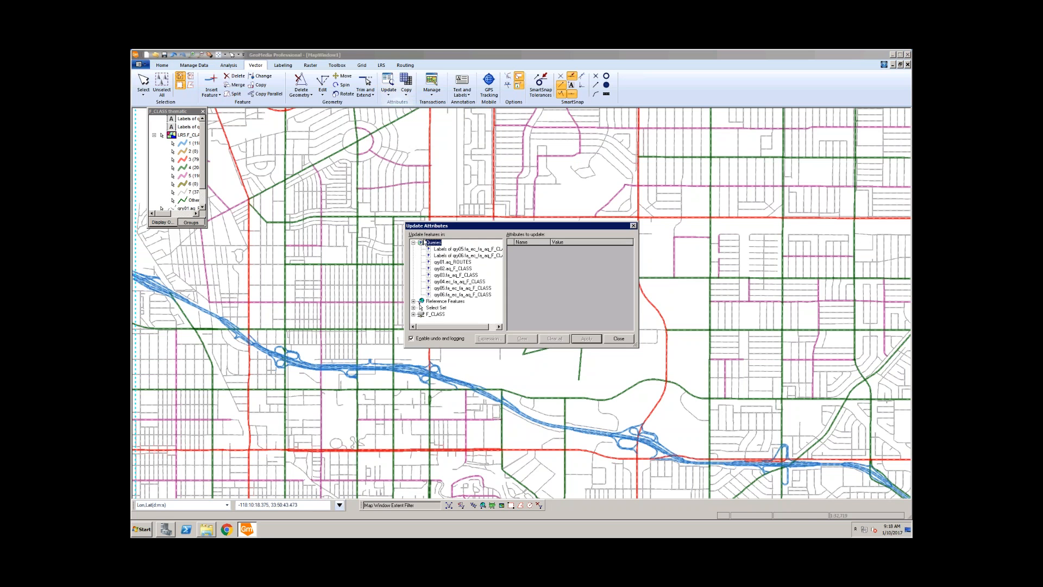
left_click_drag(426, 225, 287, 174)
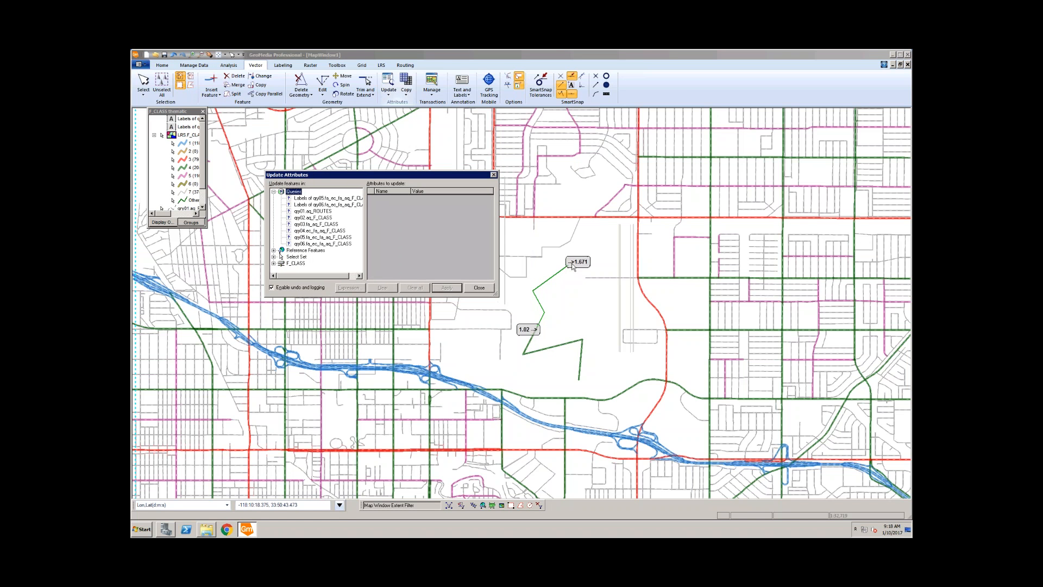
left_click(302, 244)
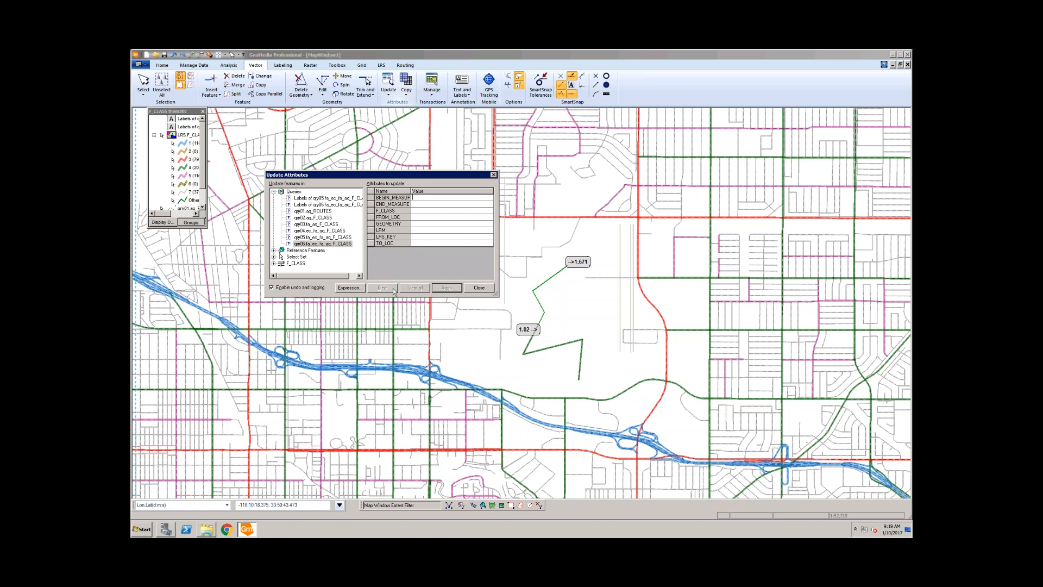
left_click(477, 289)
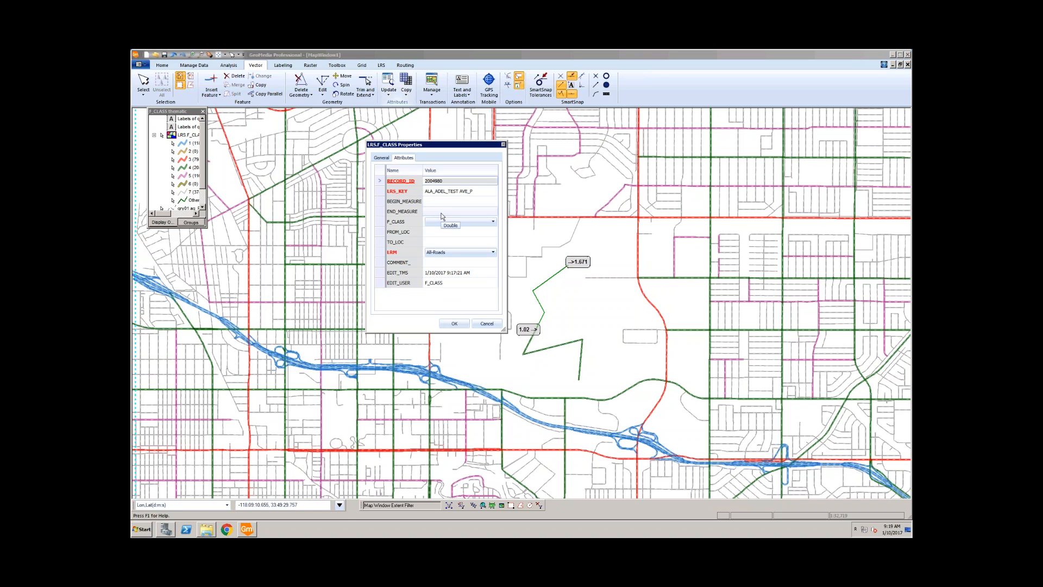
Step: Cancel the LRS_F_CLASS Properties form unchanged and toggle the new line's map selection
left_click(487, 323)
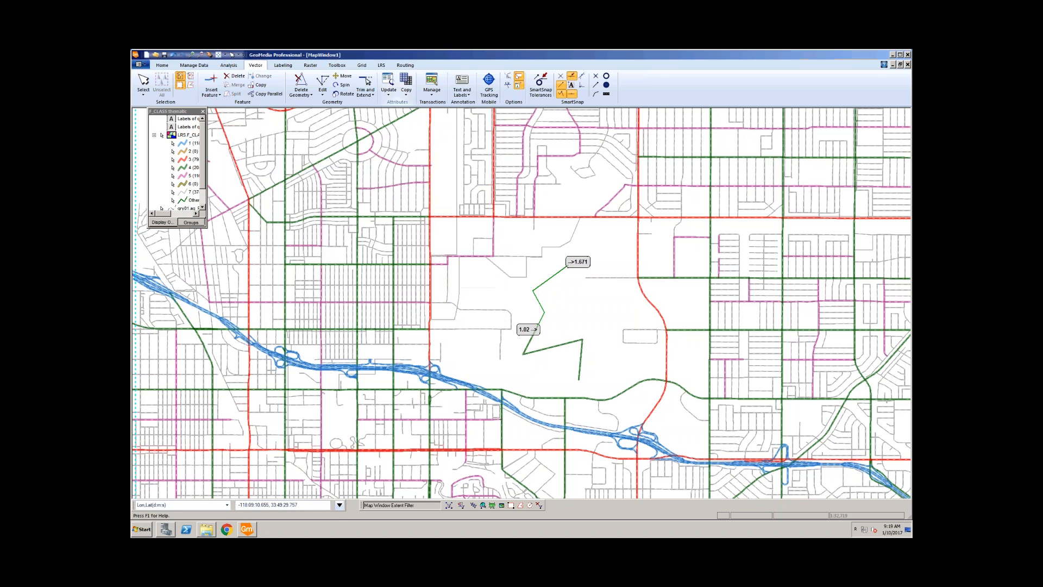
left_click(517, 305)
left_click(538, 302)
left_click(561, 302)
left_click(544, 283)
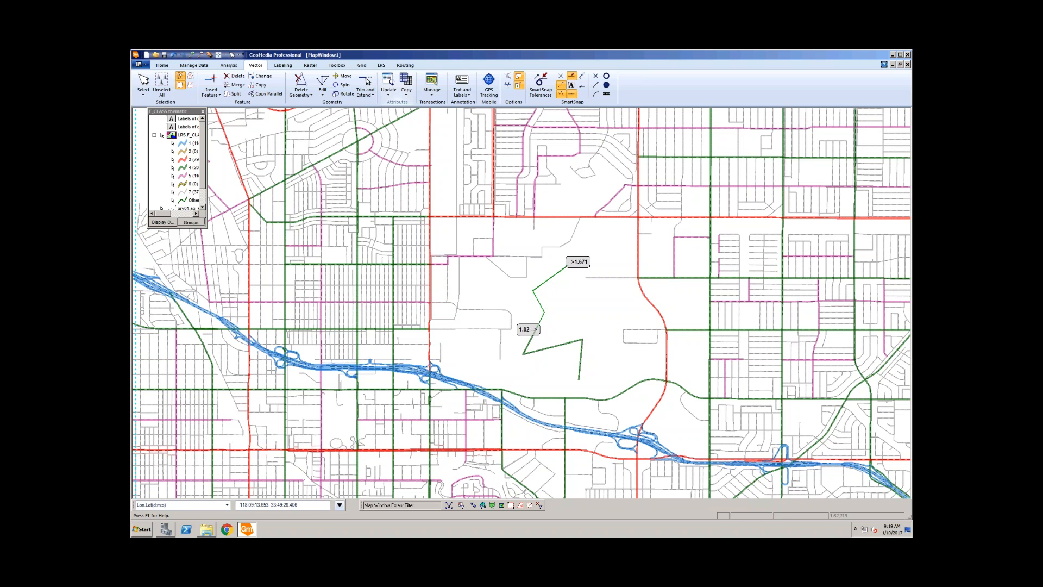
right_click(544, 285)
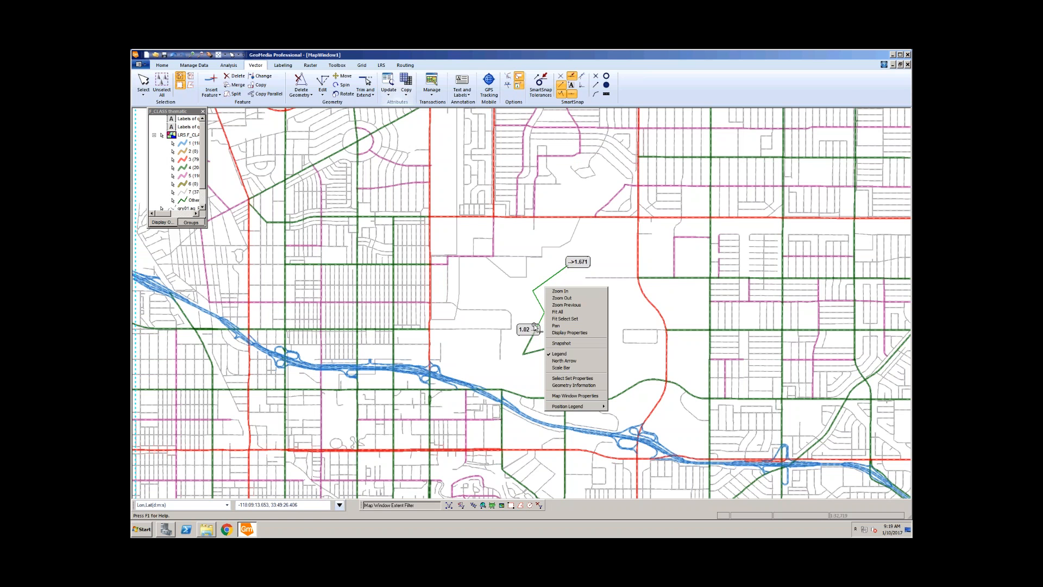
left_click(519, 303)
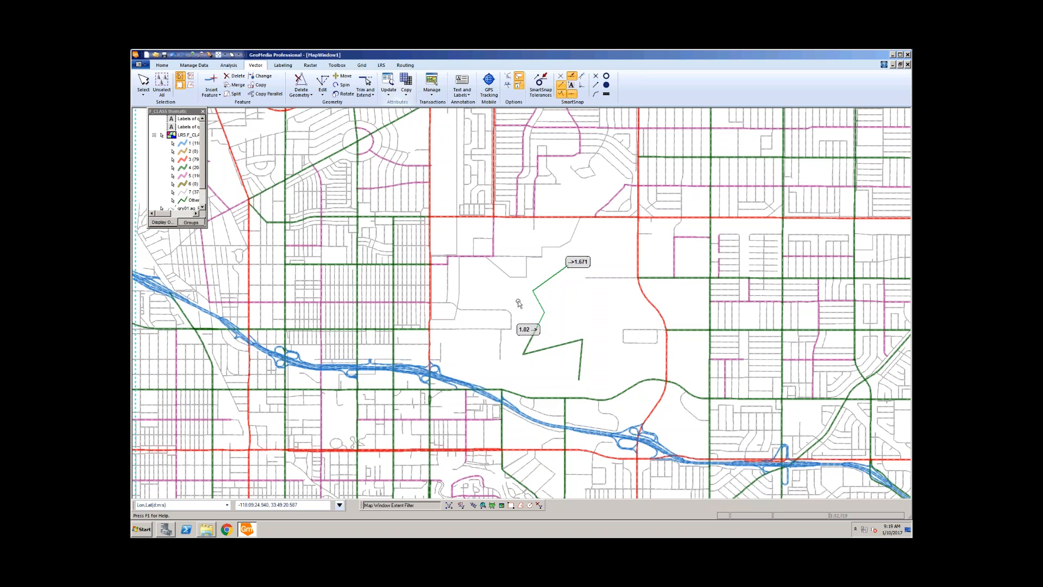
left_click(535, 329)
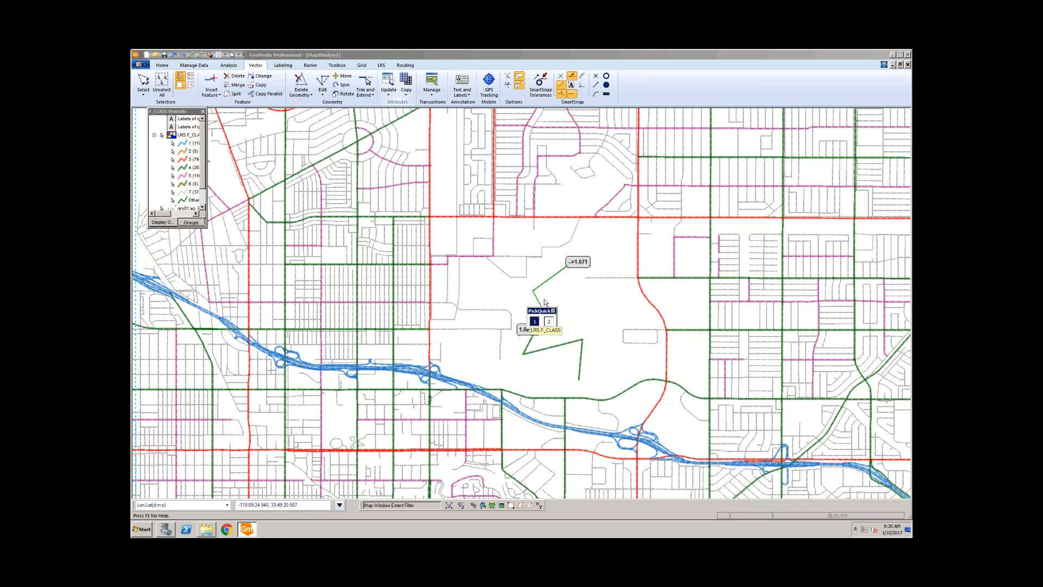
left_click(572, 302)
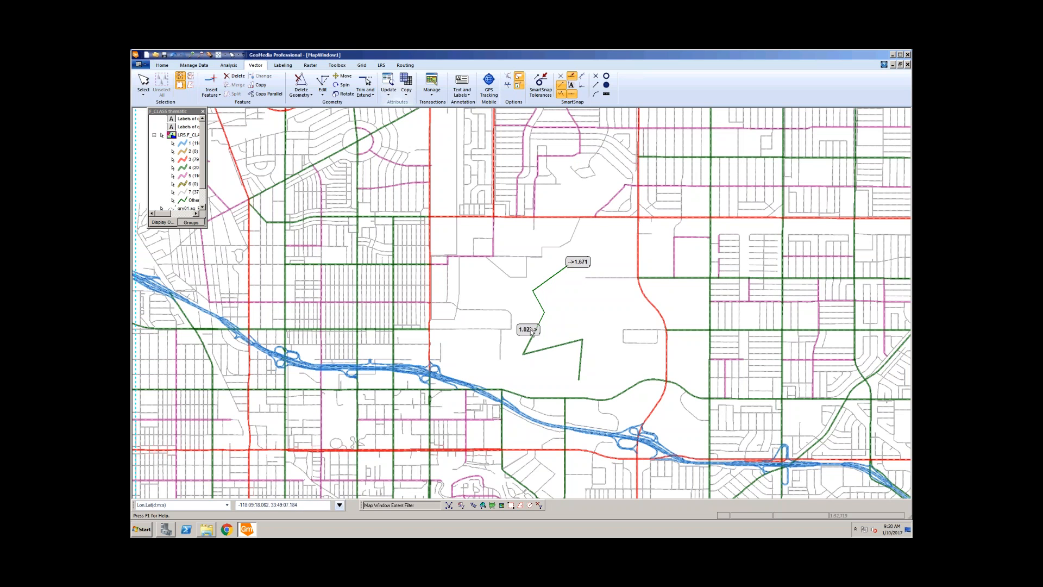
Step: Set the upper line's BEGIN_MEASURE 1.02, END_MEASURE 1.671 and F_CLASS 2, and save
double_click(546, 284)
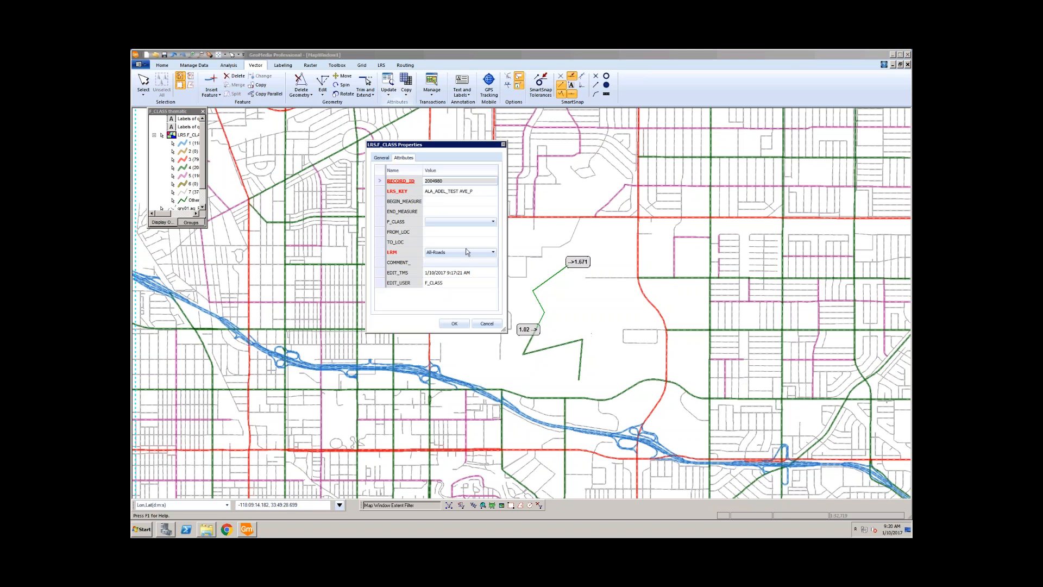
left_click(468, 202)
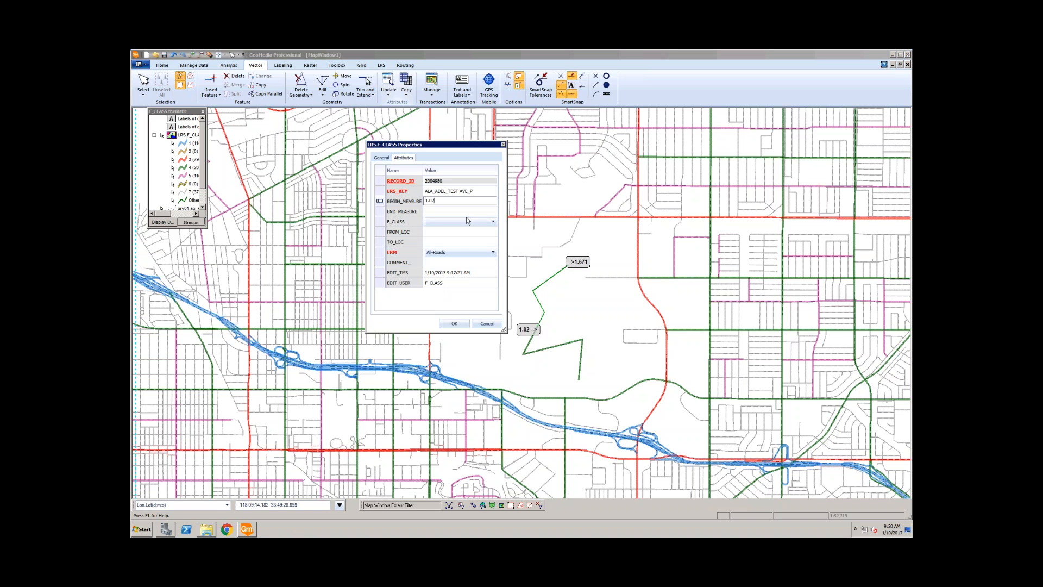
left_click(467, 211)
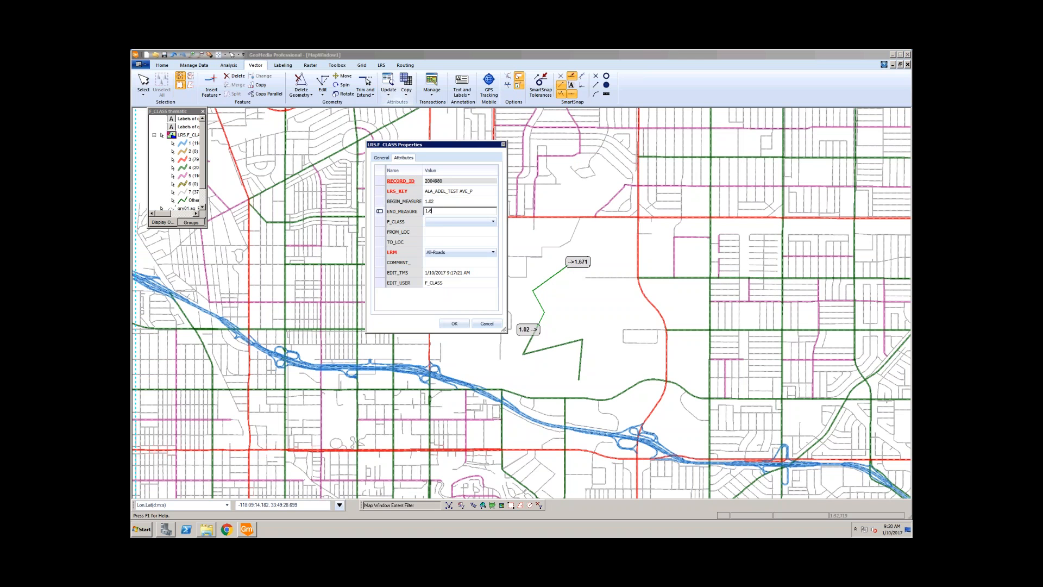
left_click(450, 222)
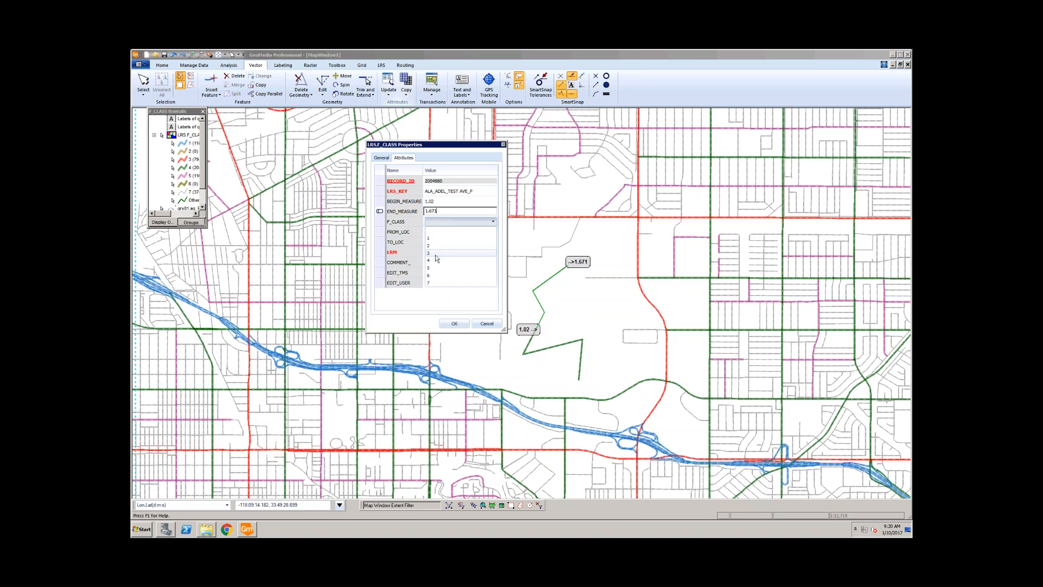
left_click(438, 246)
left_click(454, 323)
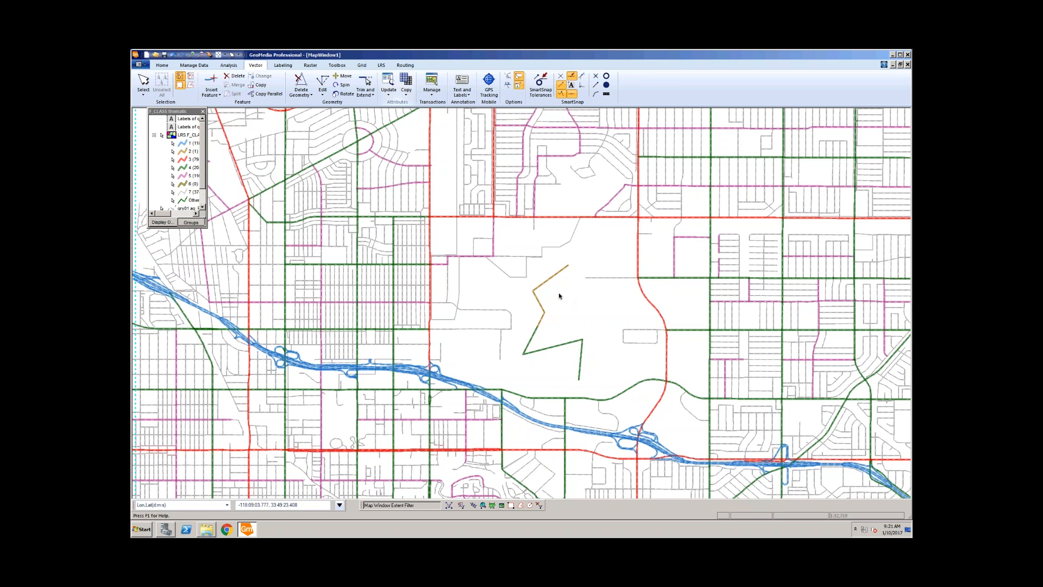
Step: Reopen the orange segment's properties and change END_MEASURE from 1.671 to 1.6
double_click(540, 287)
left_click(449, 213)
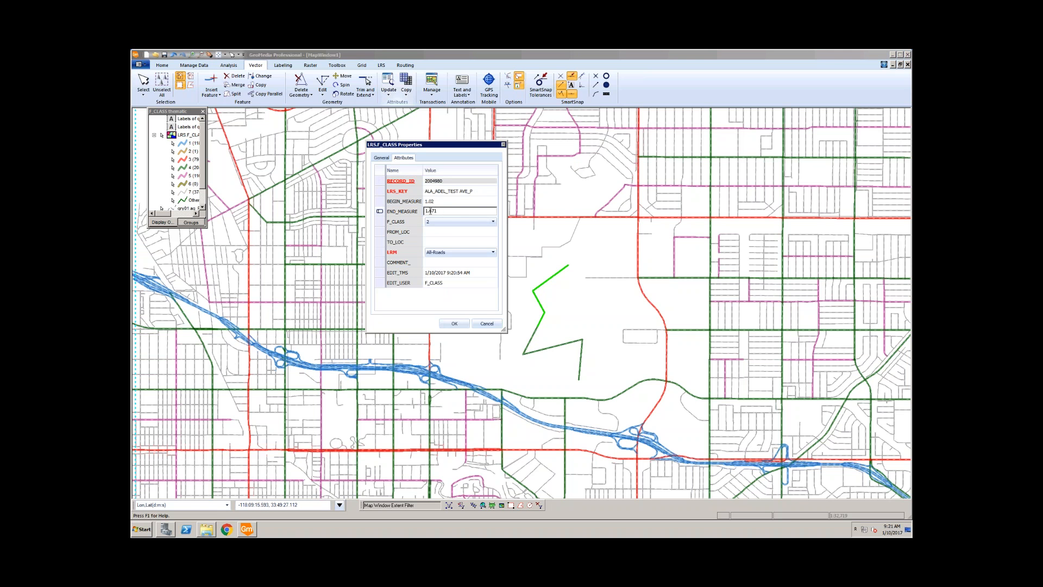
left_click_drag(432, 211, 449, 211)
left_click(450, 202)
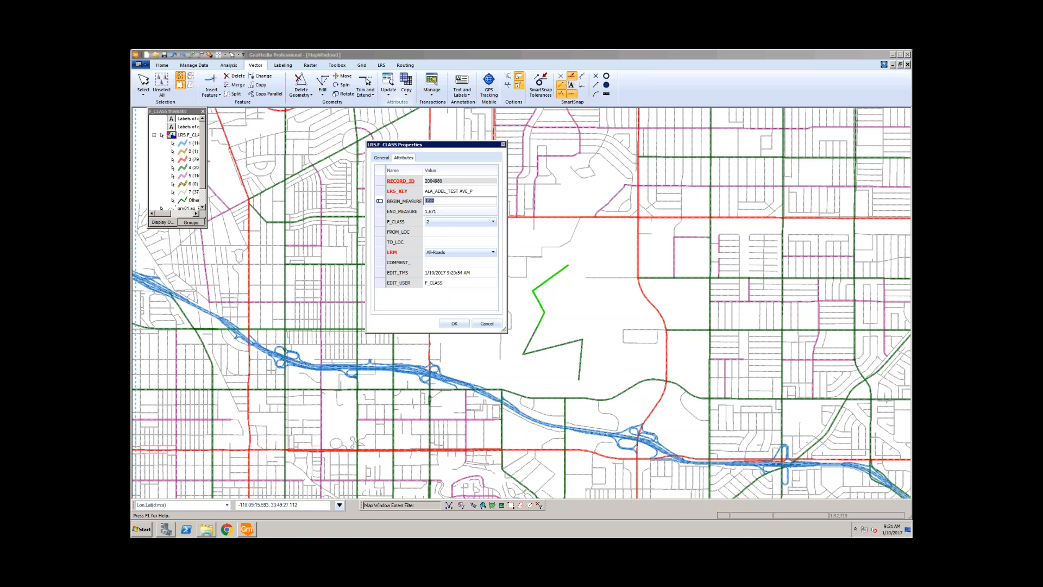
left_click(456, 211)
left_click(456, 212)
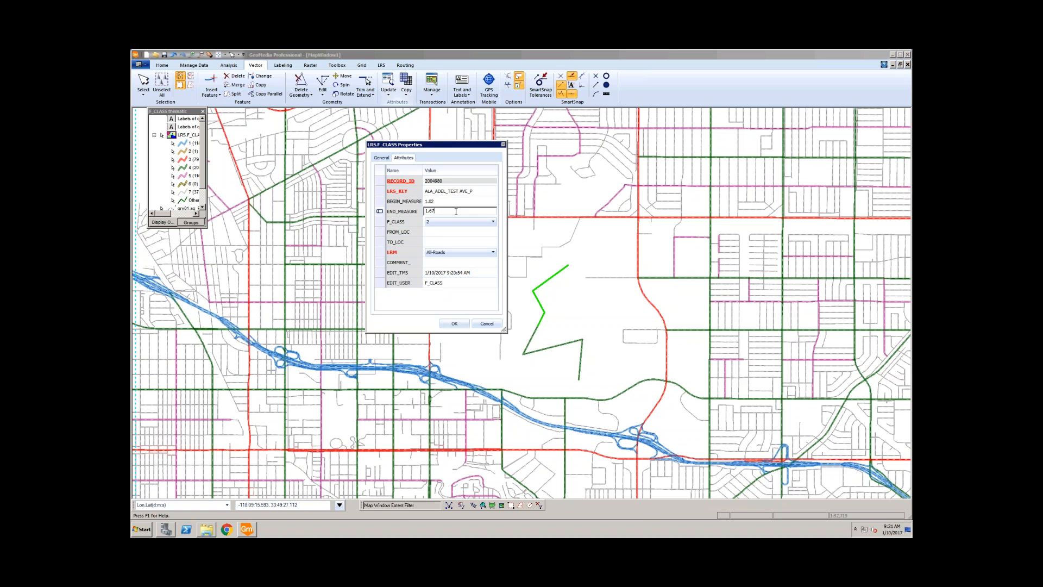
left_click(447, 233)
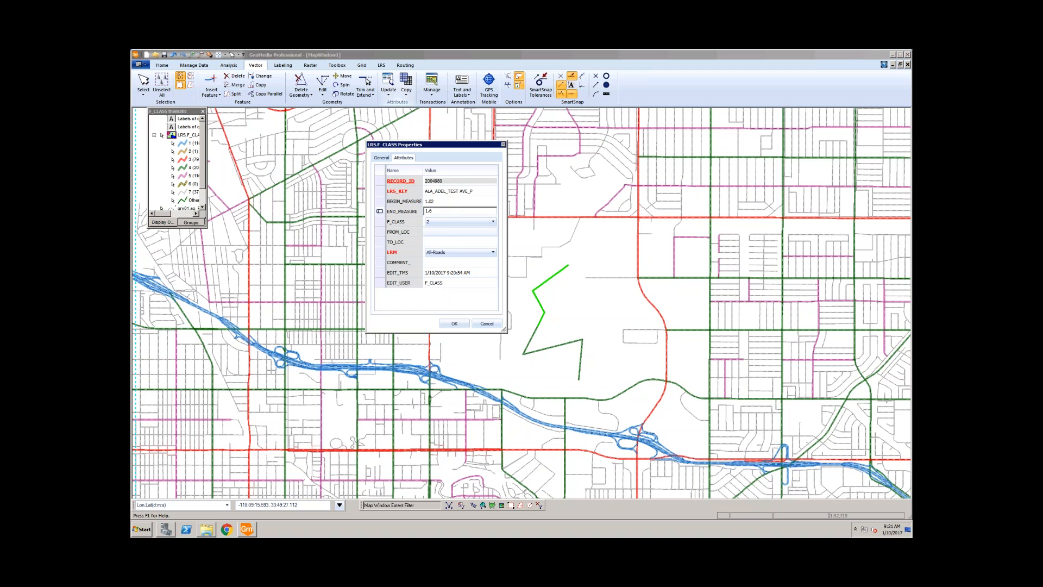
left_click(454, 323)
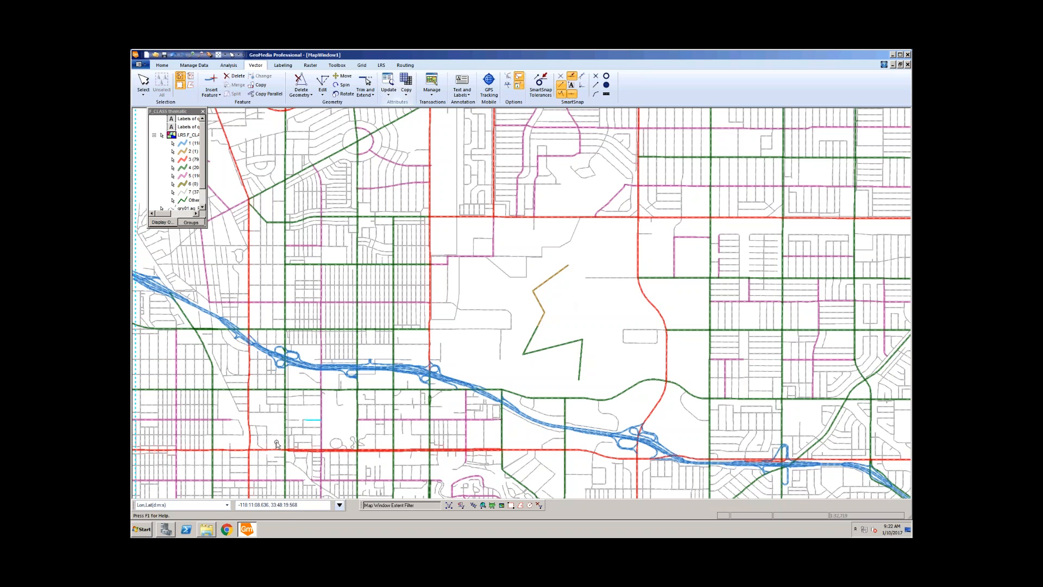
Step: Open F_CLASS_maintenance_All-Roads-QAQC.gws from the F_CLASS workflow folder window via right-click Open
left_click(206, 530)
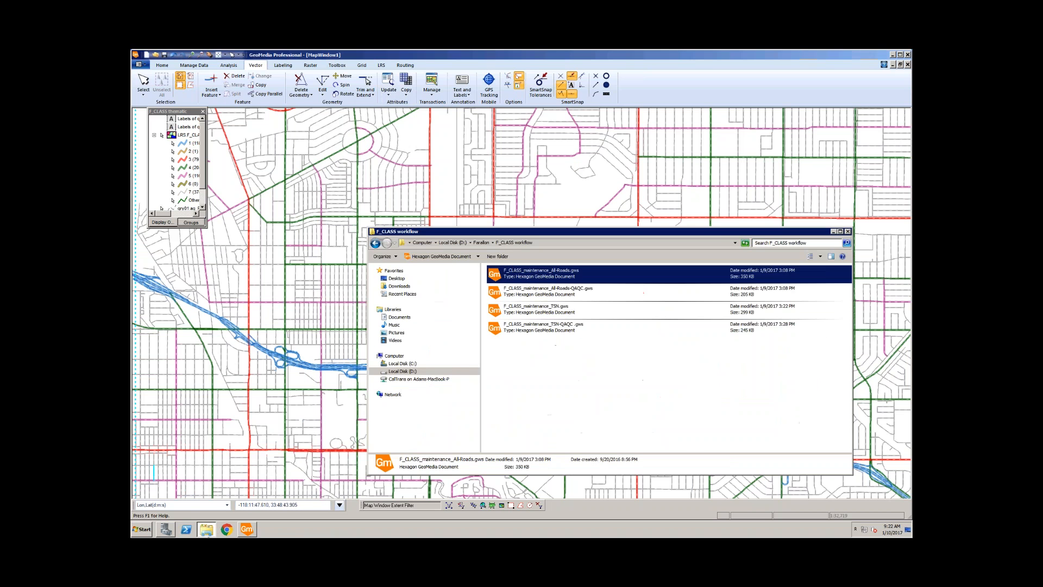
left_click_drag(532, 236, 336, 108)
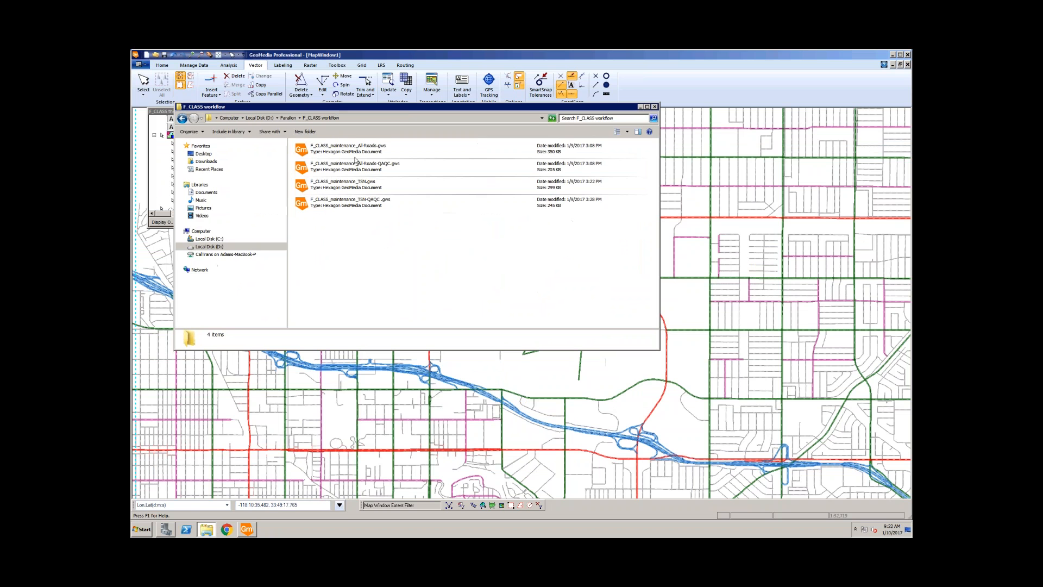
left_click(325, 172)
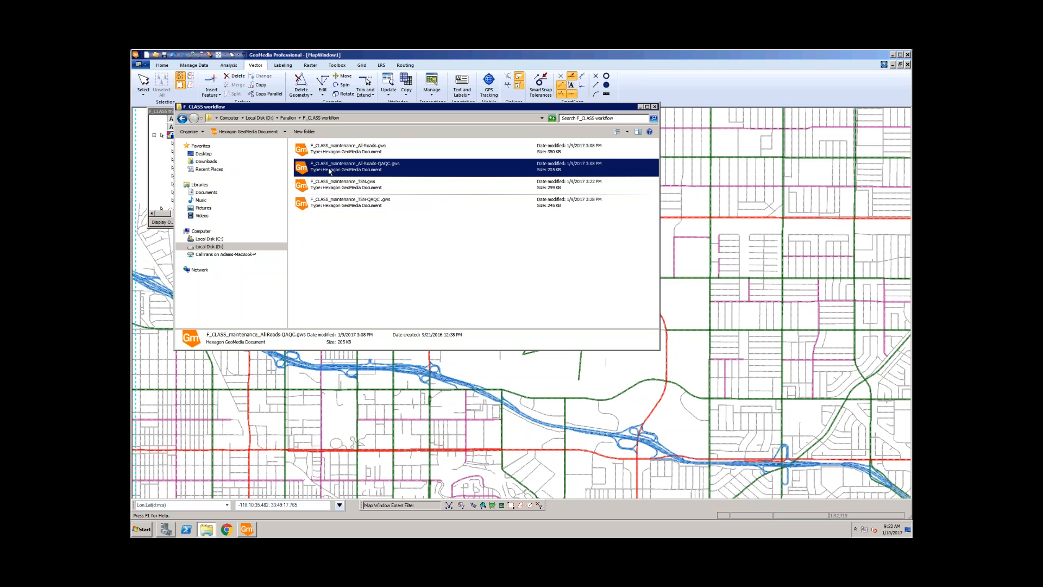
right_click(328, 171)
left_click(365, 172)
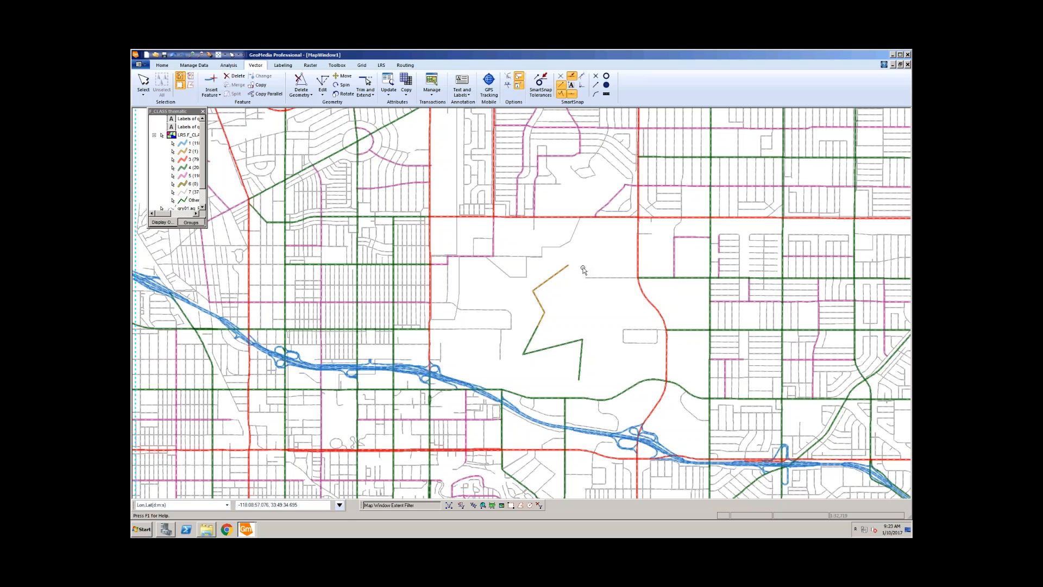
Step: Select the upper green line and delete it from the map
left_click(559, 273)
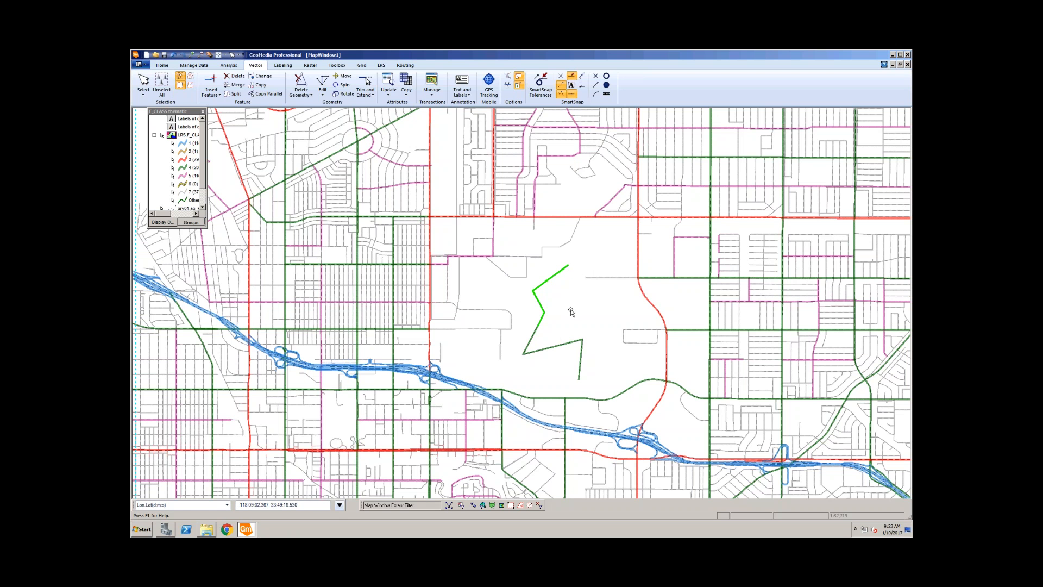
left_click(570, 312)
left_click(542, 317)
left_click(235, 76)
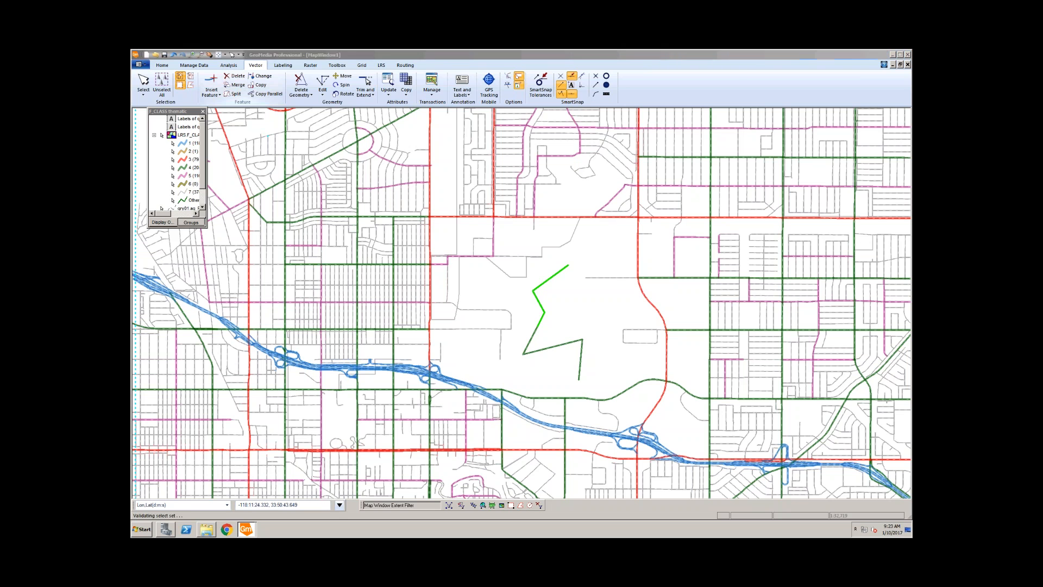
left_click(533, 305)
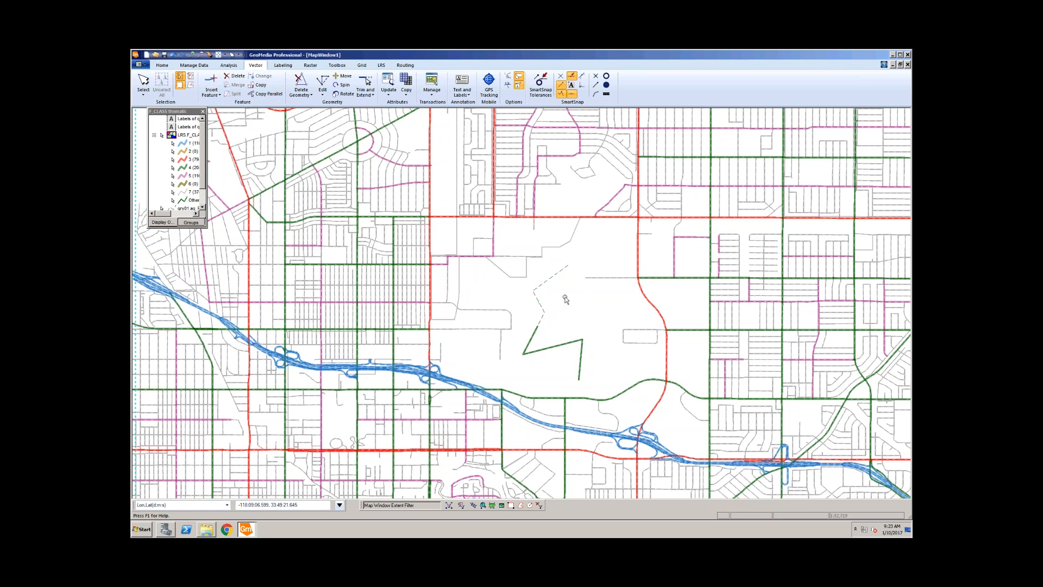
Step: Open the zig-zag line's properties, review its END_MEASURE of 1.02, and cancel unchanged
left_click(211, 82)
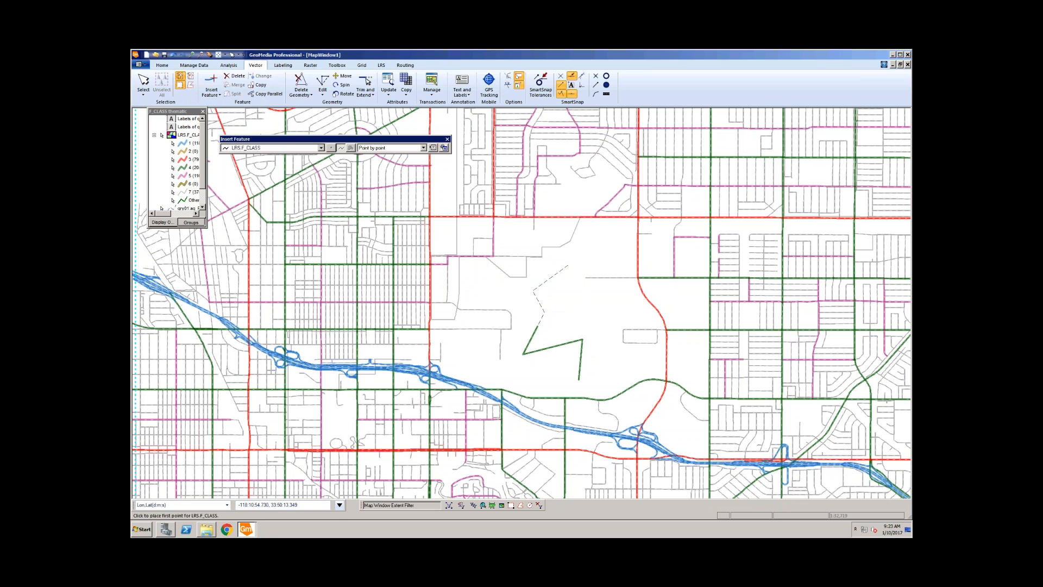
key("Escape")
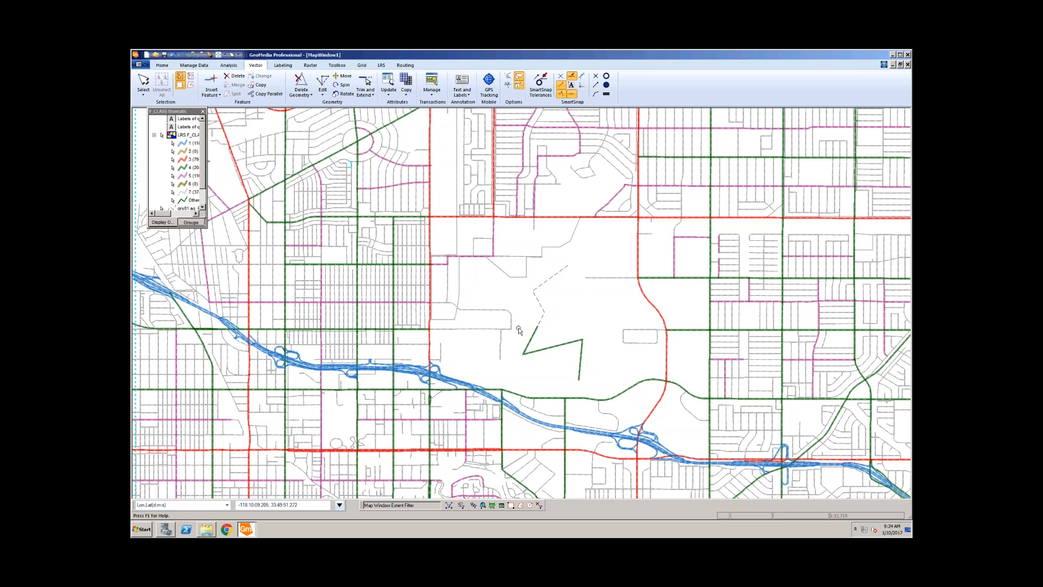
left_click(548, 347)
double_click(548, 347)
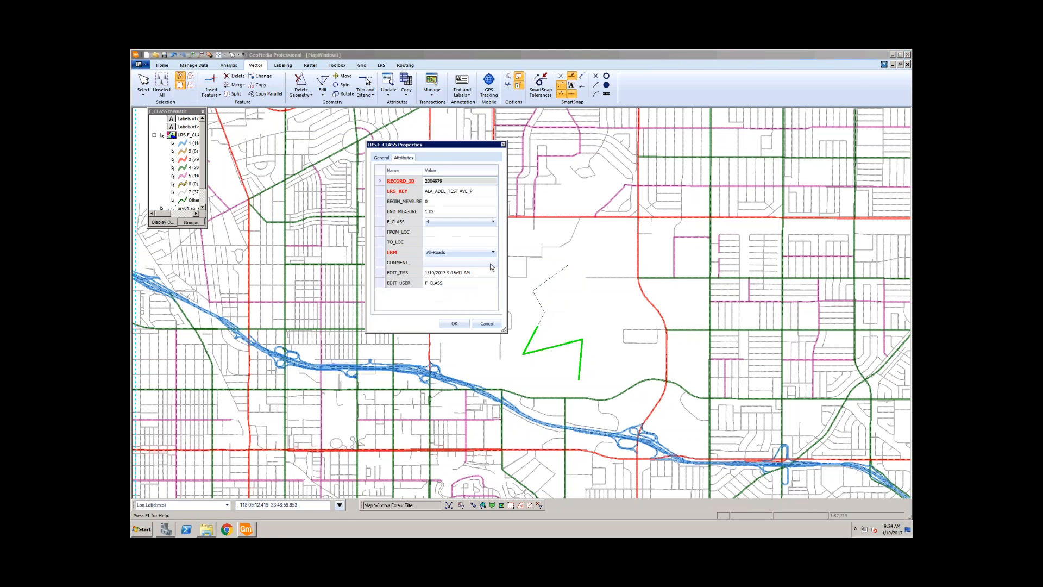
left_click(445, 211)
left_click(441, 210)
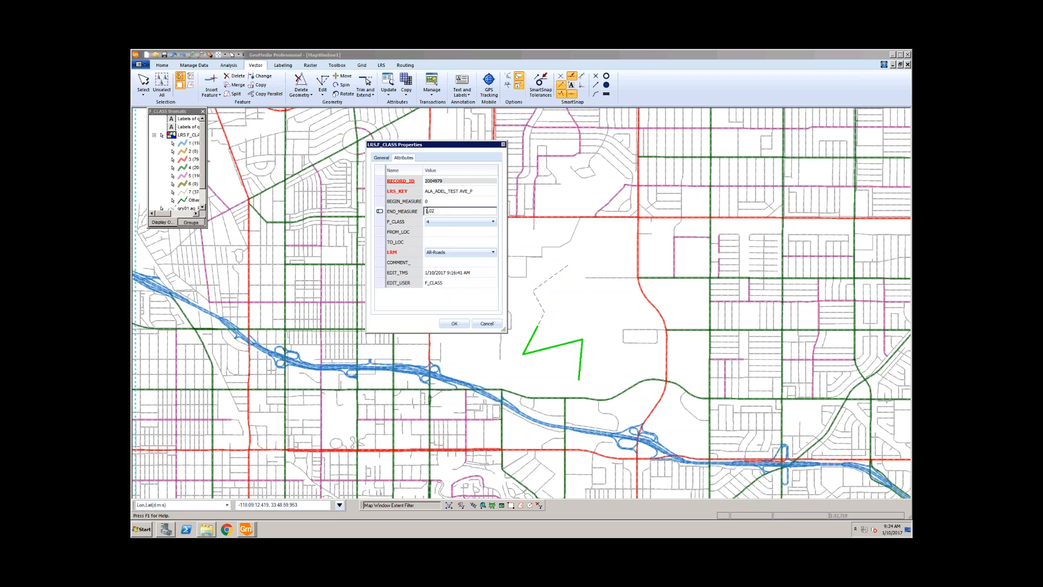
left_click(489, 324)
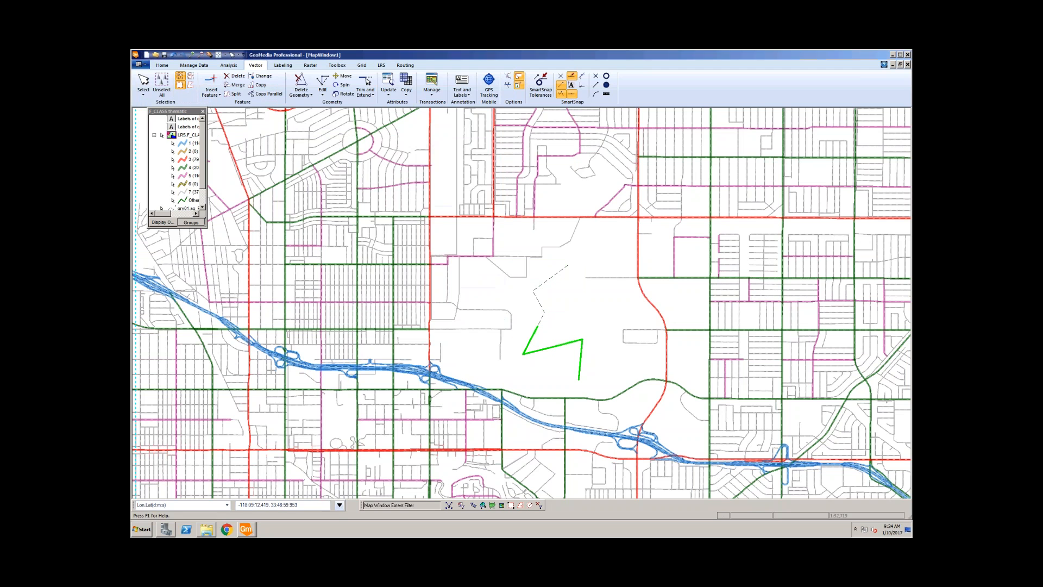
left_click(585, 321)
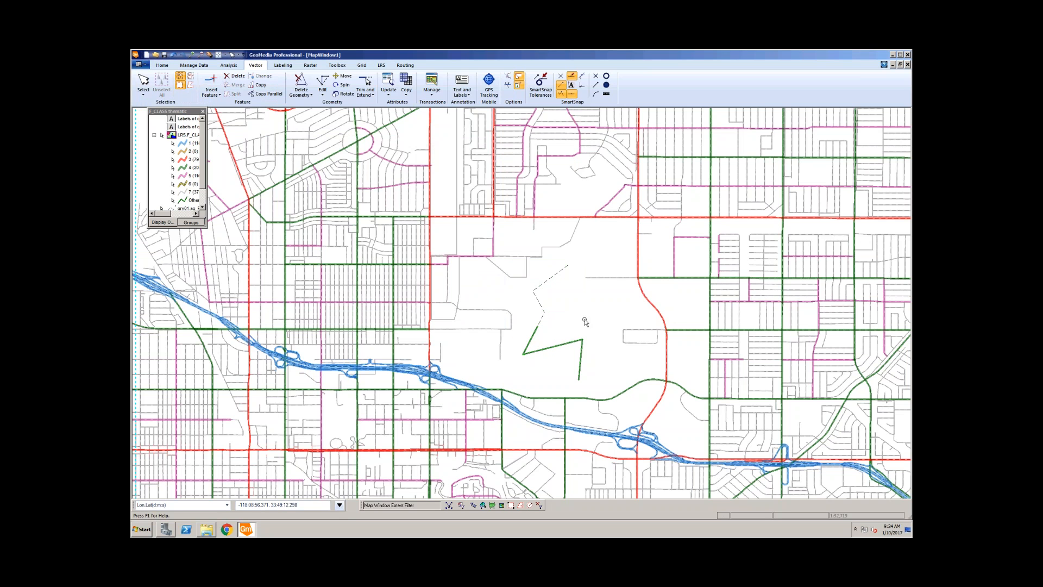
left_click(217, 96)
Step: Digitize a two-point LRS.F_CLASS line from the dashed road's end and finish it
left_click(231, 104)
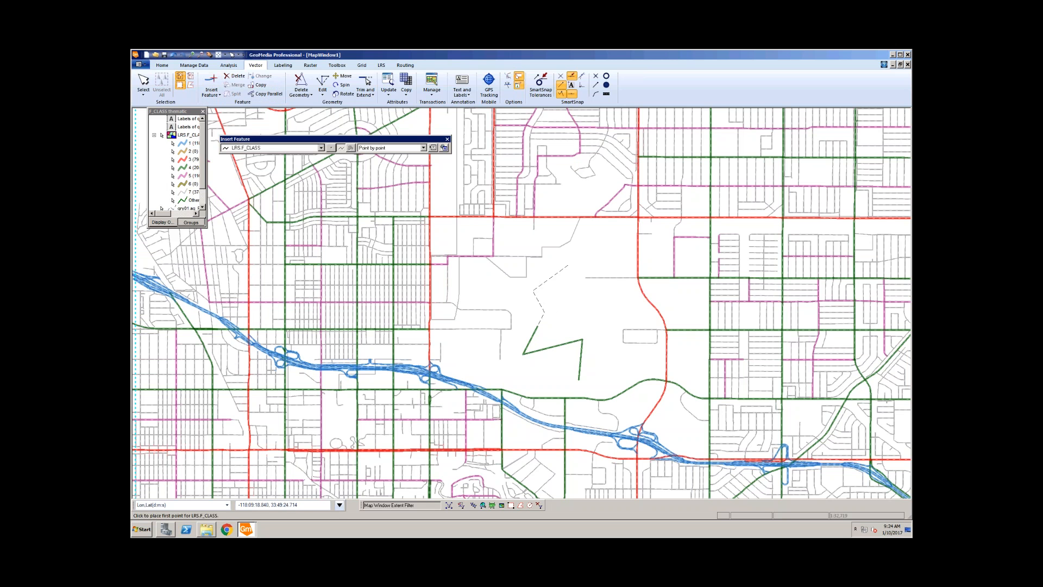
left_click(533, 290)
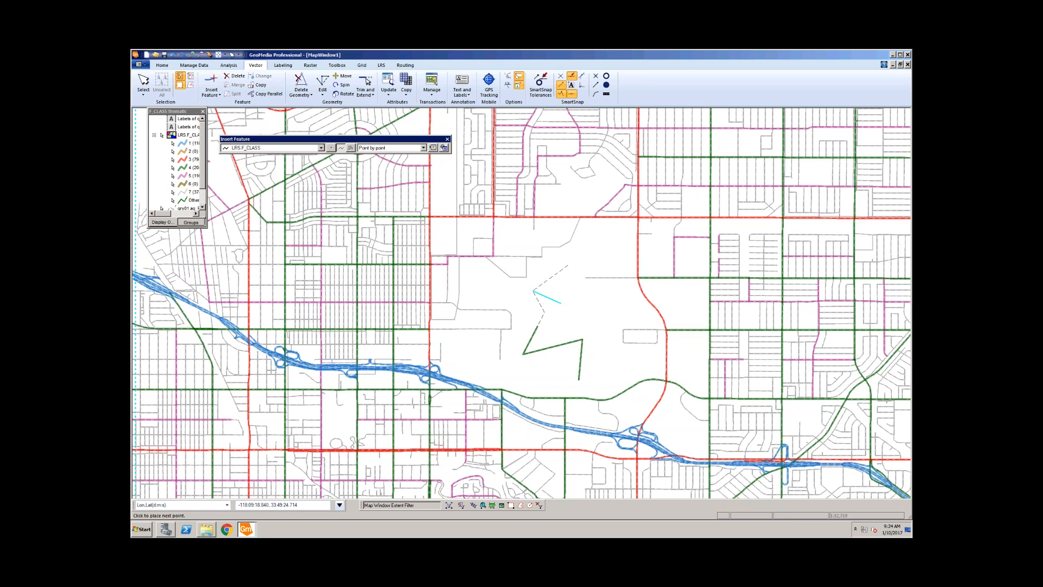
left_click(567, 265)
right_click(571, 297)
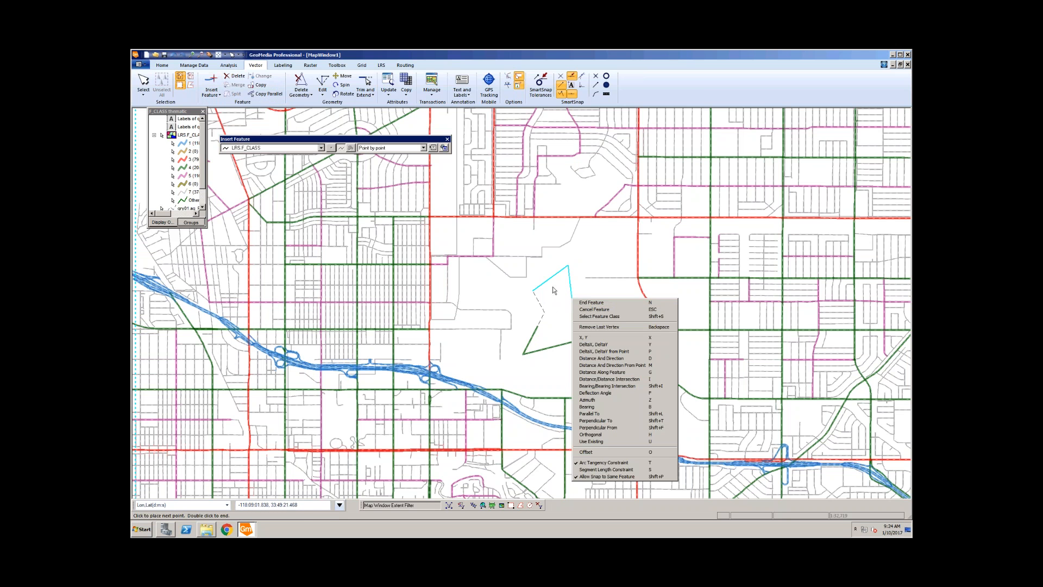
left_click(601, 305)
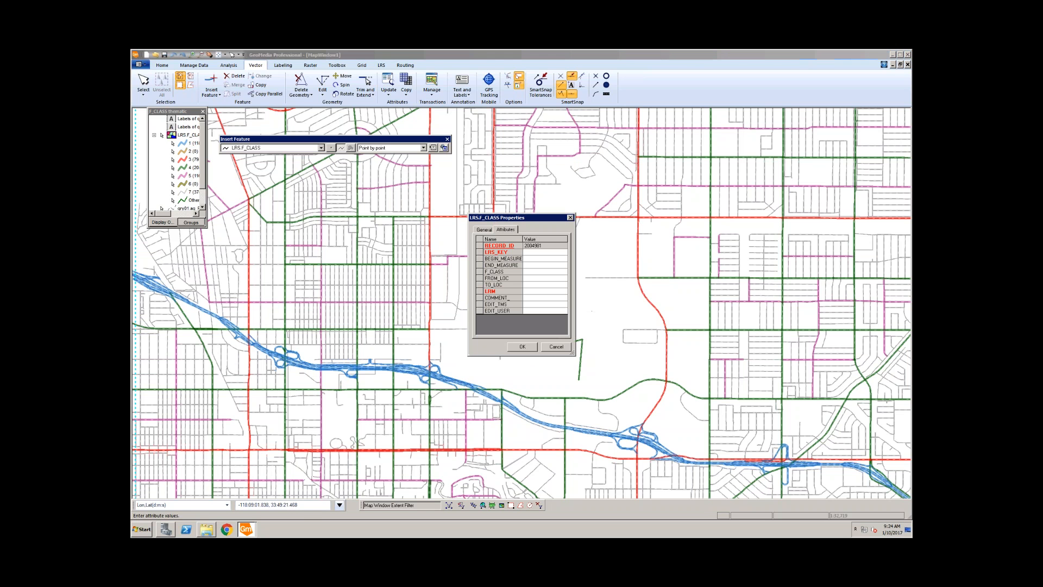
Step: Paste ALA_ADEL_TEST AVE_P into LRS_KEY, widening the attribute window to check it
left_click(533, 252)
key("ctrl+v")
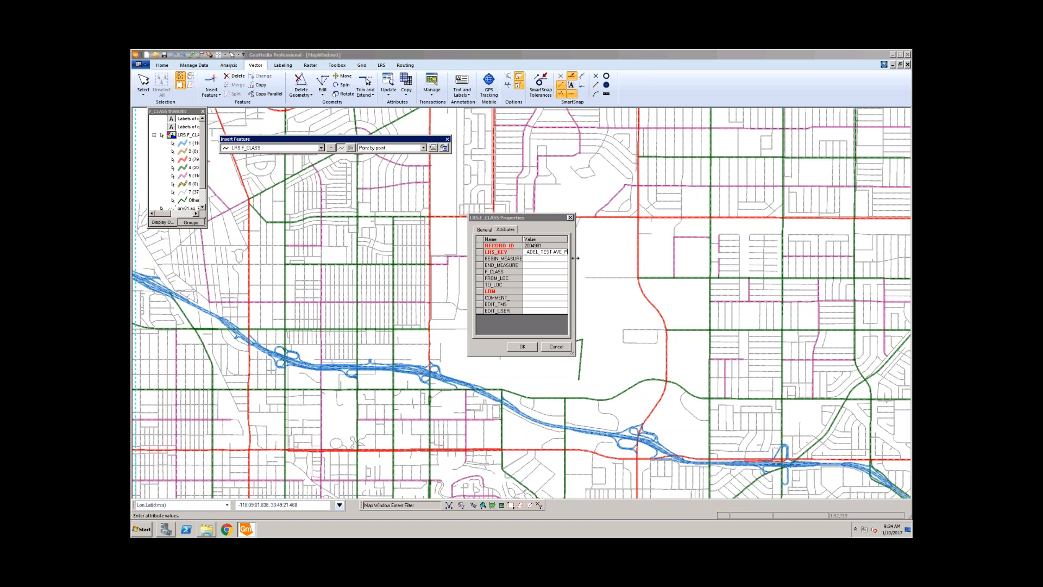
left_click_drag(574, 258, 616, 258)
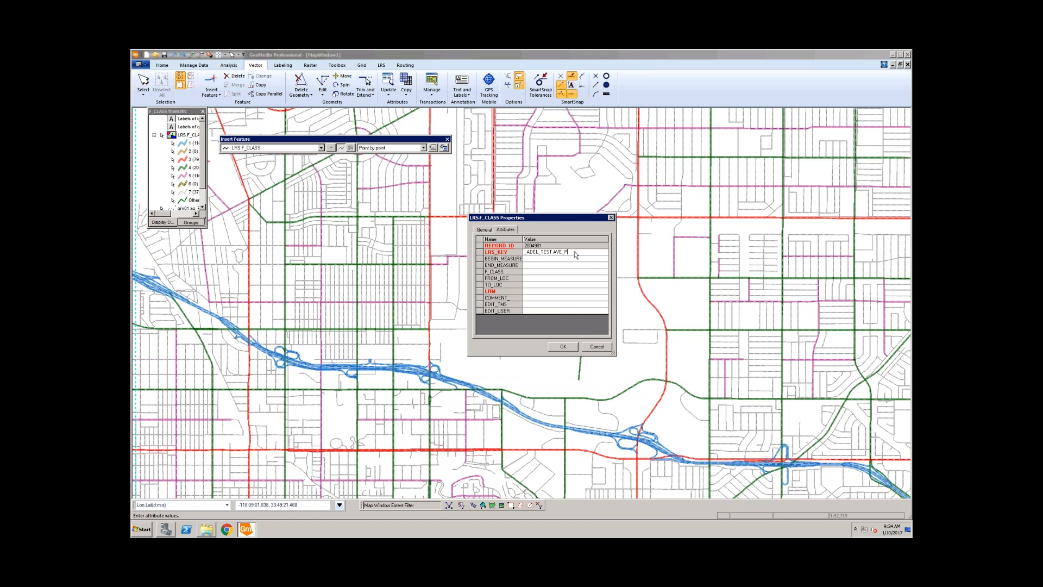
left_click_drag(541, 251, 505, 252)
left_click(560, 259)
Step: Set LRM to All-Roads and save the line, measured 1.345 to 1.671, ending Insert Feature
left_click(528, 292)
left_click(604, 291)
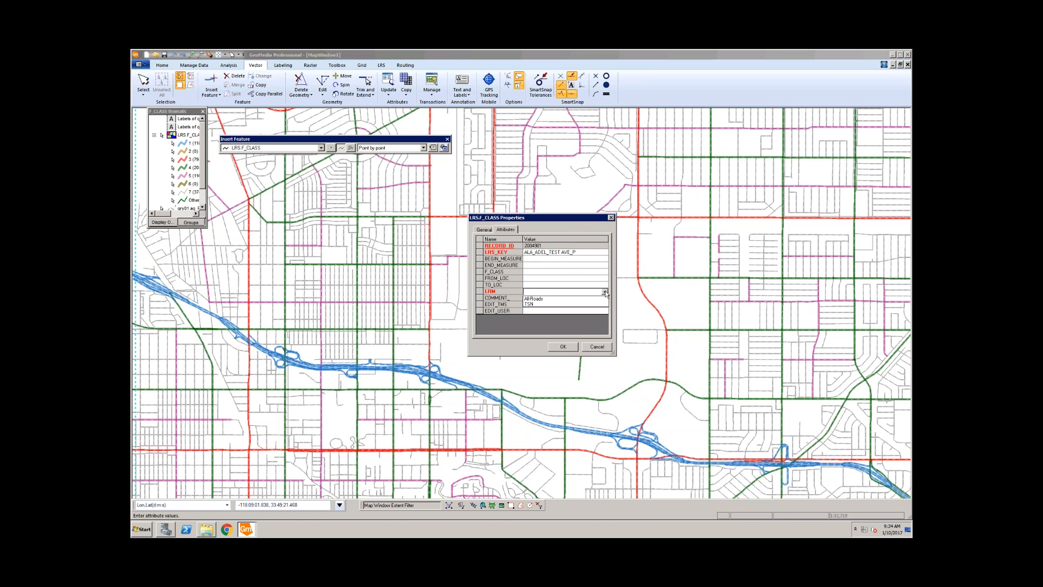
left_click(548, 298)
left_click(554, 266)
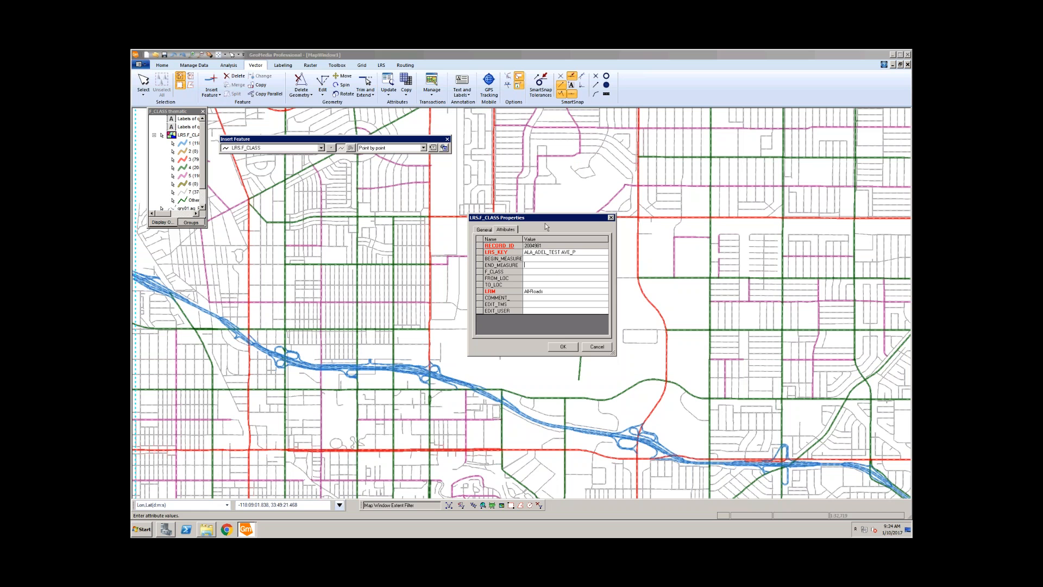
left_click_drag(545, 220, 346, 217)
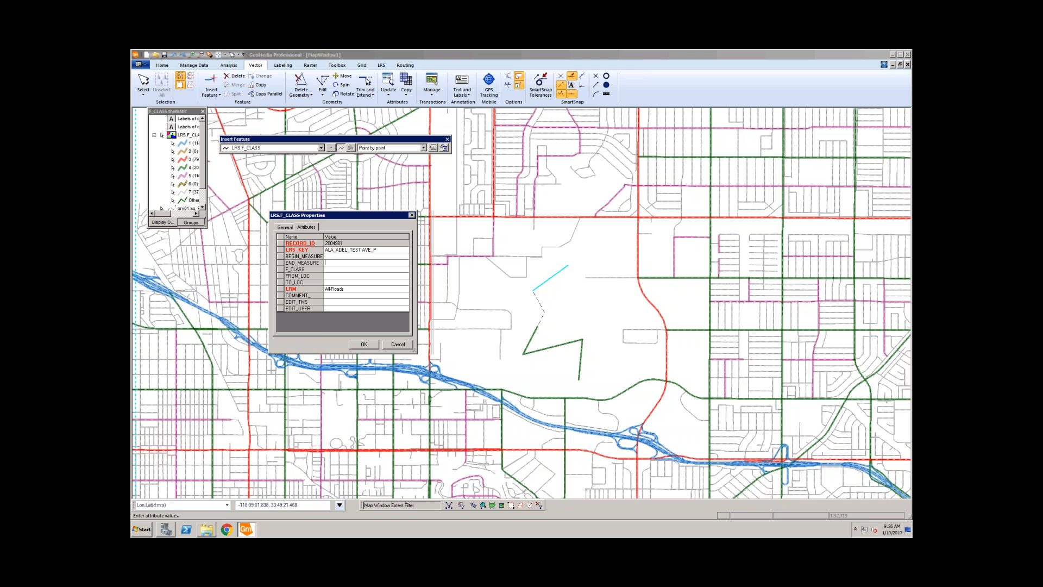
left_click(364, 344)
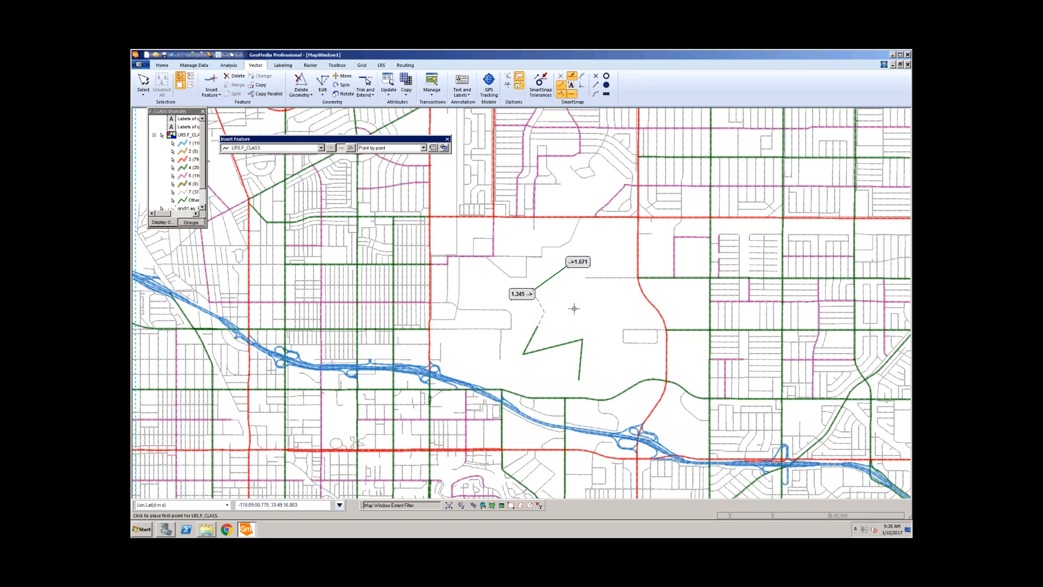
key("Escape")
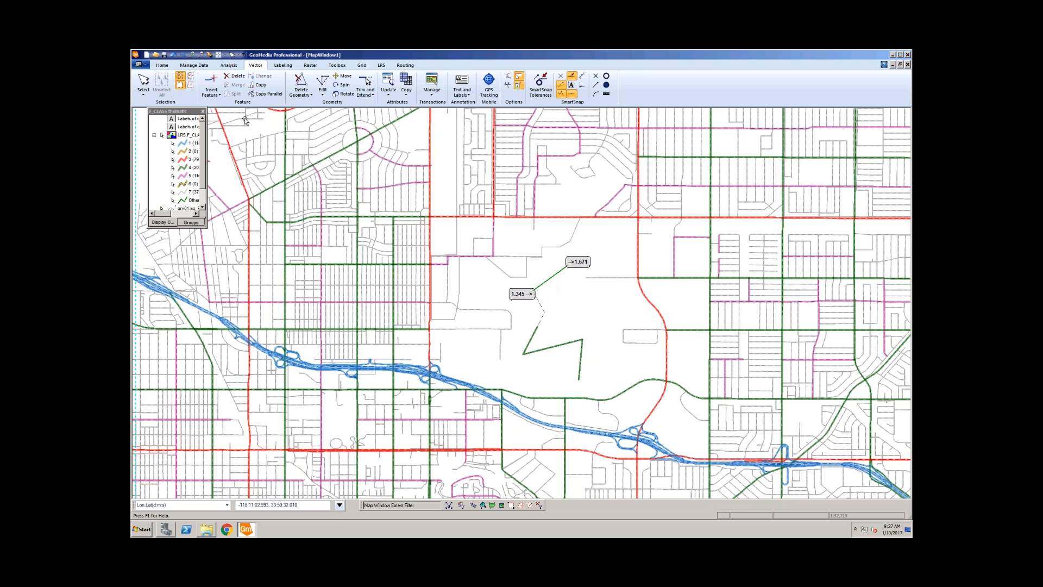
Step: Delete the earlier line and digitize a new LRS.F_CLASS line from the dashed feature's end
left_click(235, 76)
left_click(536, 304)
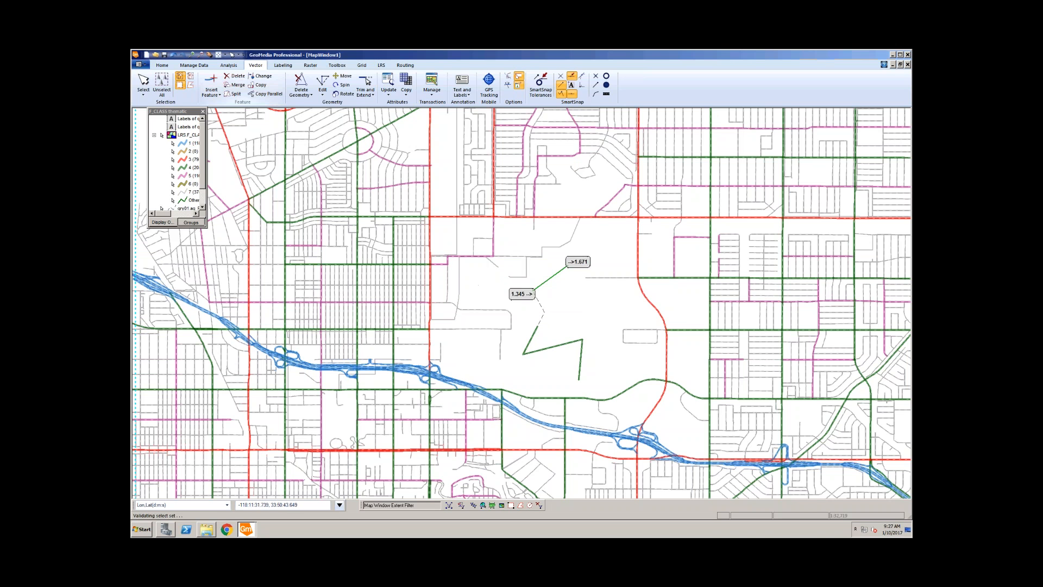
left_click(211, 87)
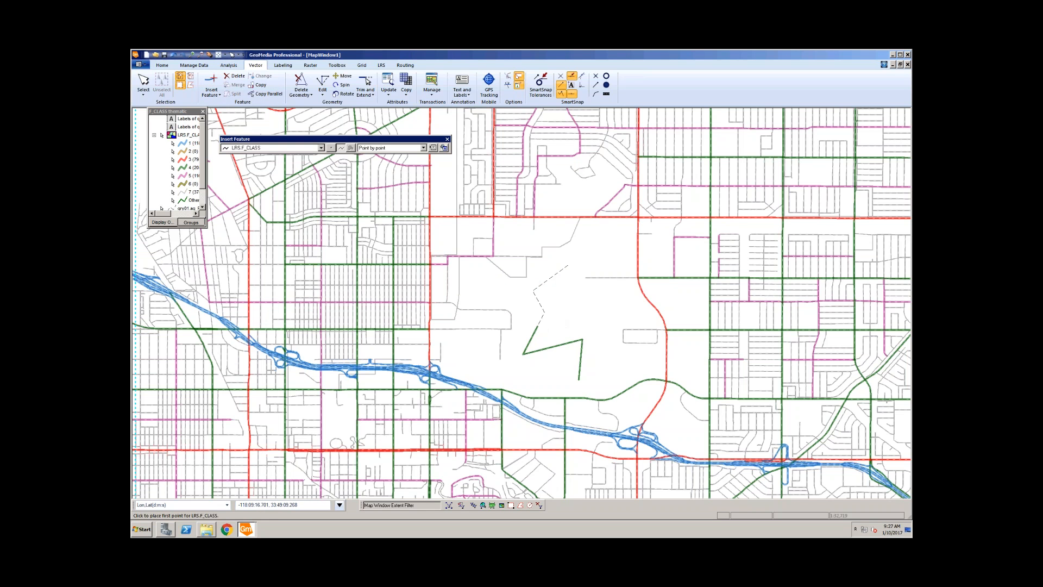
left_click(538, 326)
left_click(567, 265)
right_click(568, 291)
left_click(572, 296)
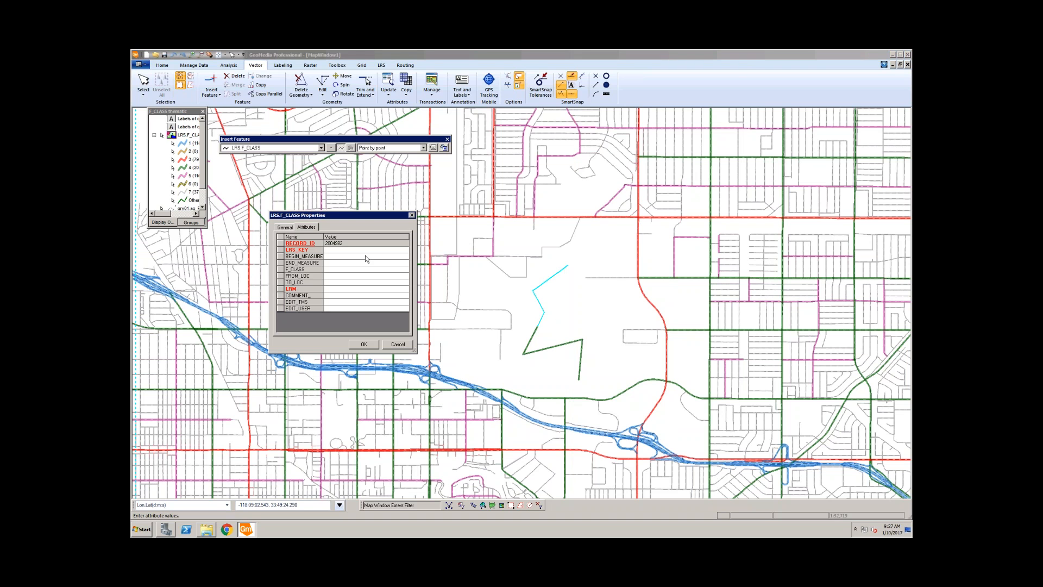
Step: Paste the route key into LRS_KEY, set F_CLASS to 2, and submit the attributes
left_click(365, 251)
type("ALA_ADEL_TEST AVE_P")
left_click(404, 270)
left_click(405, 270)
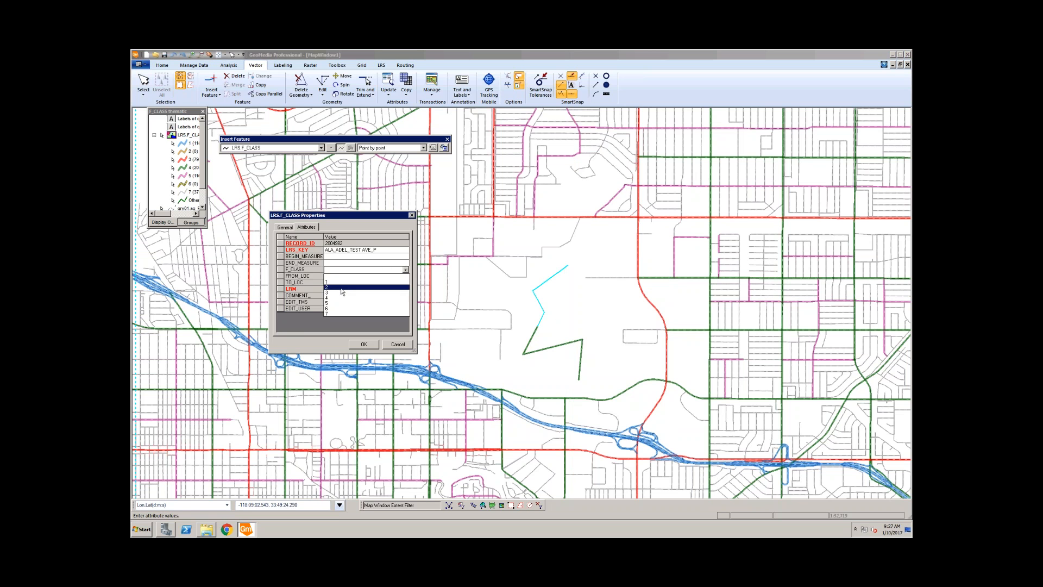
left_click(343, 288)
left_click(363, 344)
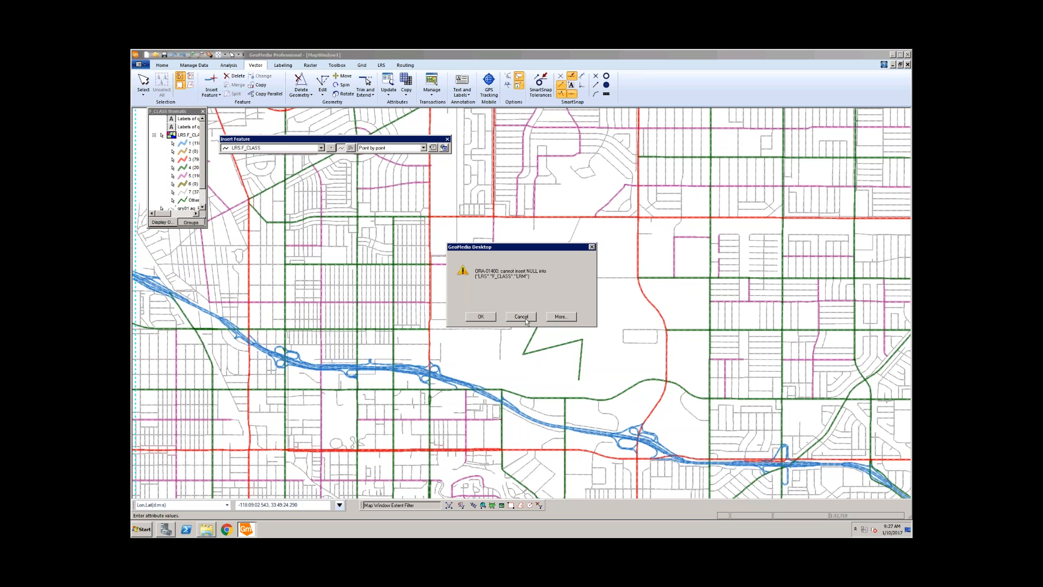
Step: Resolve the ORA-01400 missing-LRM error by setting LRM to All-Roads and saving the line
left_click(486, 319)
left_click(346, 289)
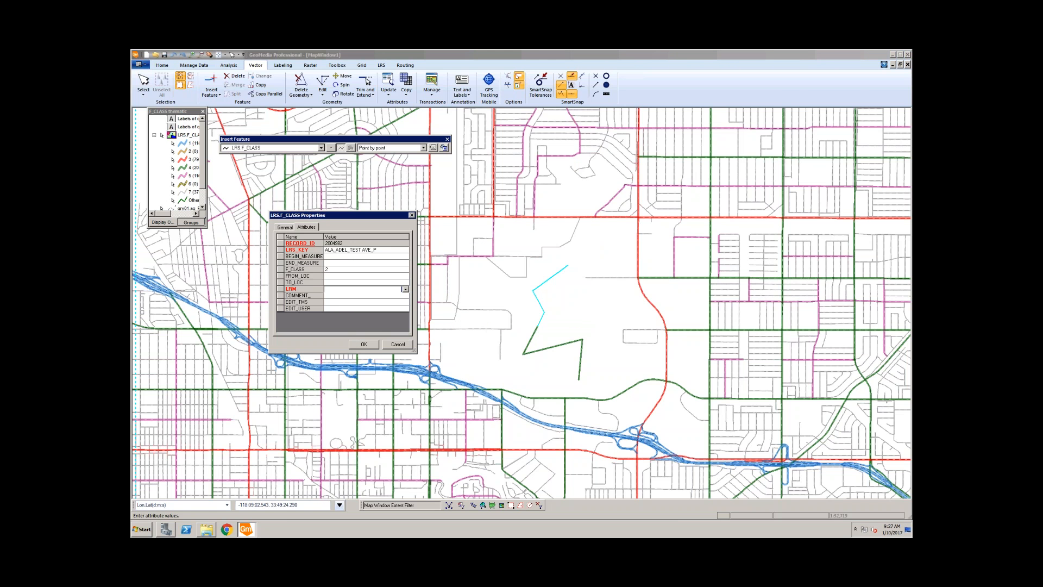
left_click(405, 289)
left_click(349, 298)
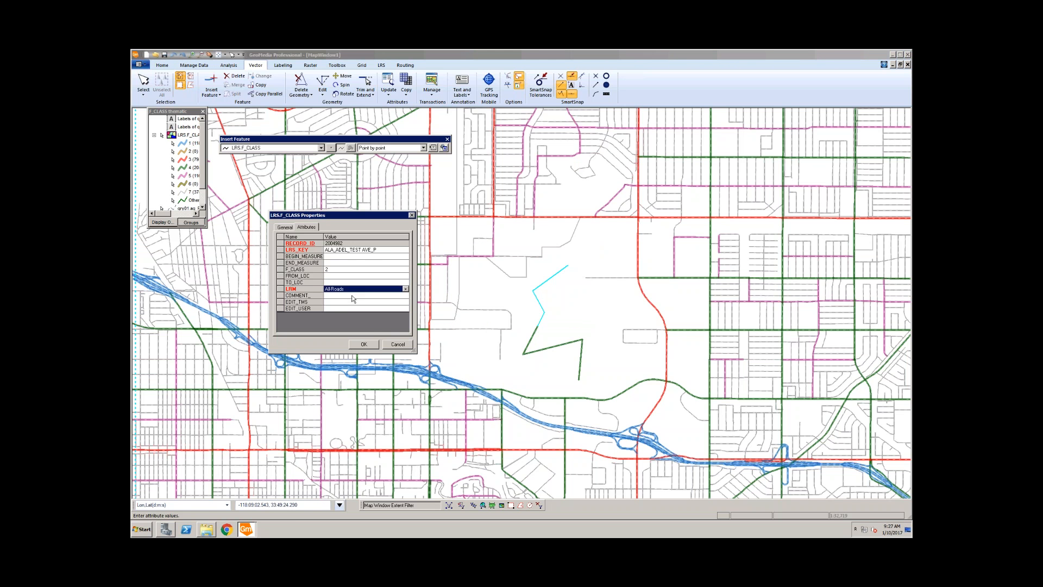
left_click(363, 343)
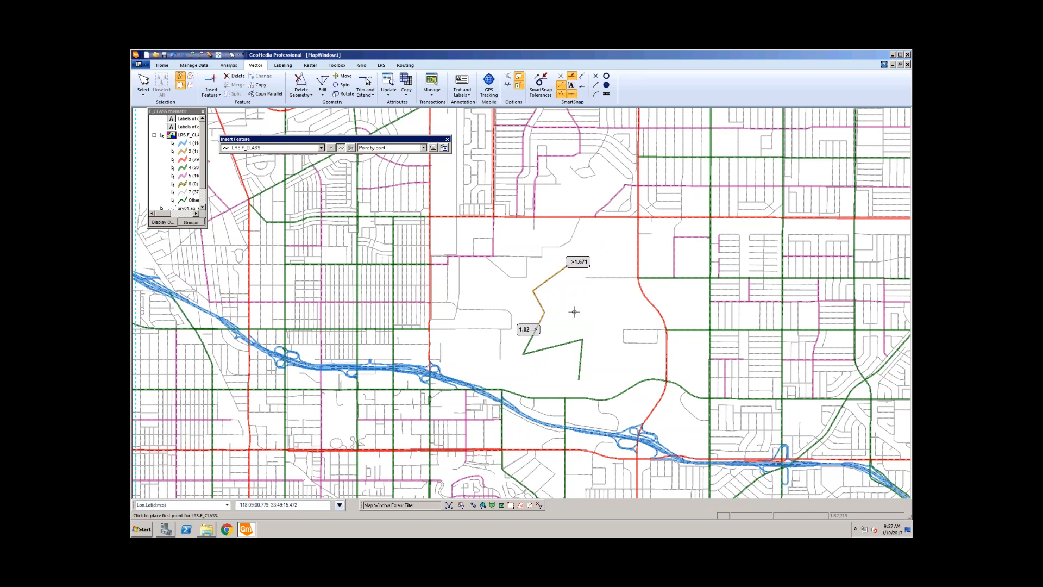
Step: Reopen the new orange line's properties, commit END_MEASURE as 1.671, save, and deselect it
key("Escape")
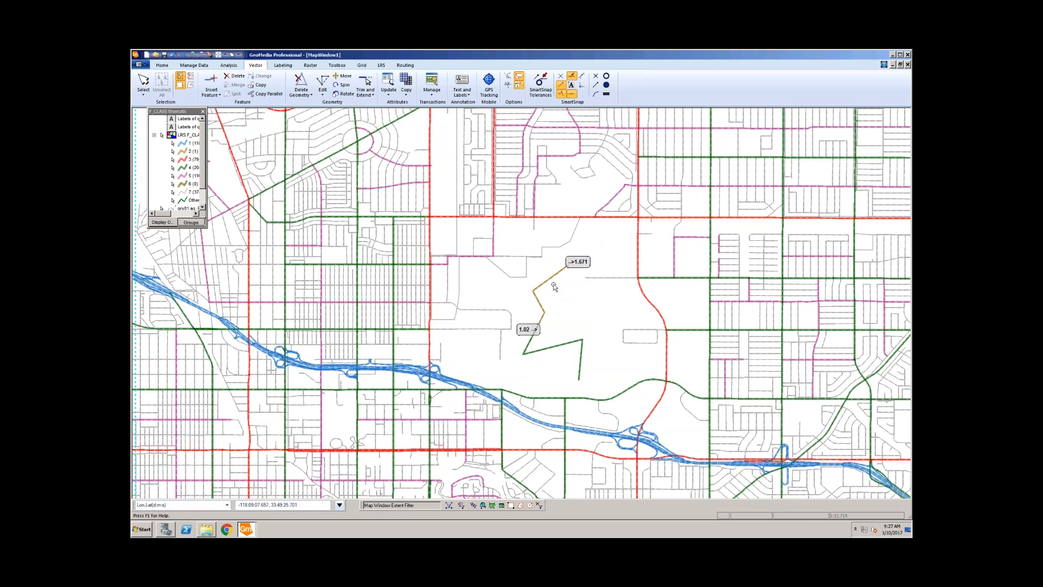
double_click(546, 280)
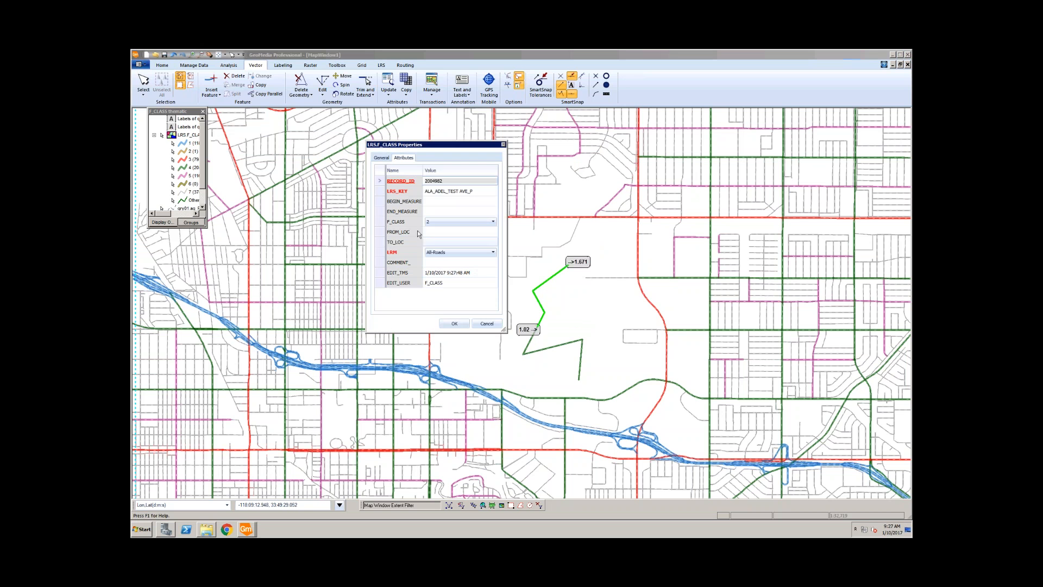
left_click(435, 201)
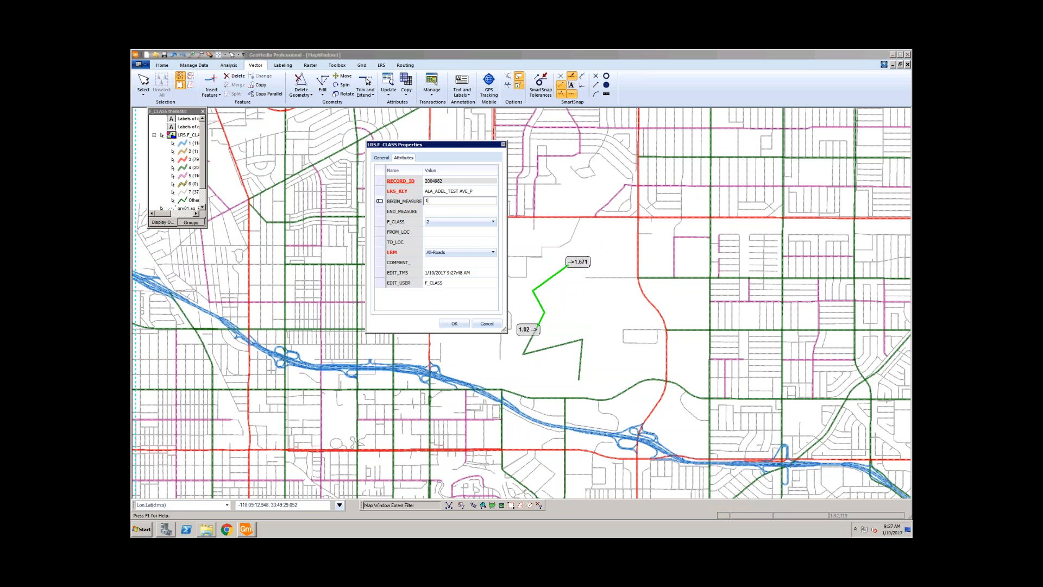
left_click(442, 212)
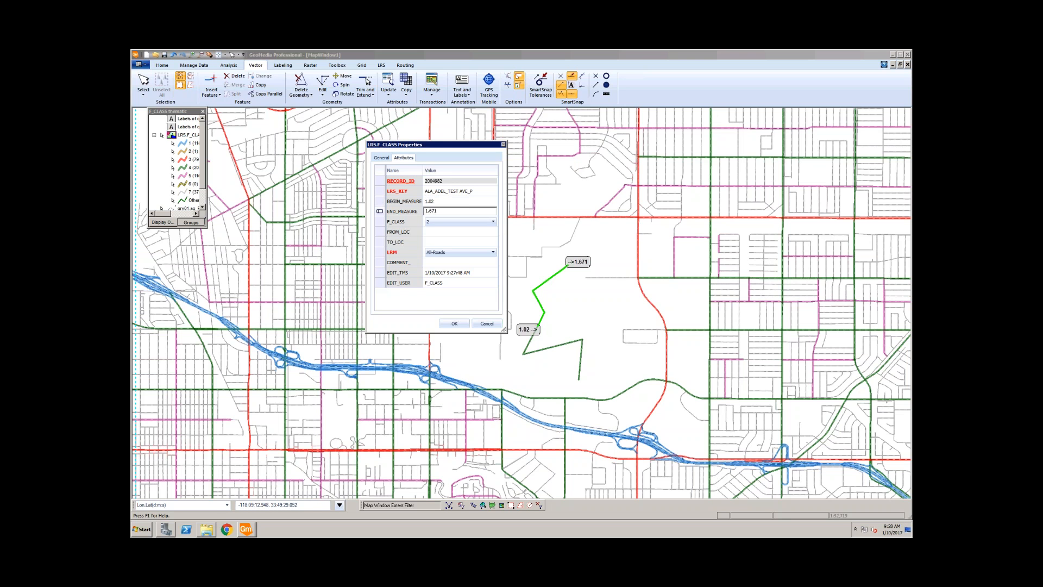
left_click(451, 232)
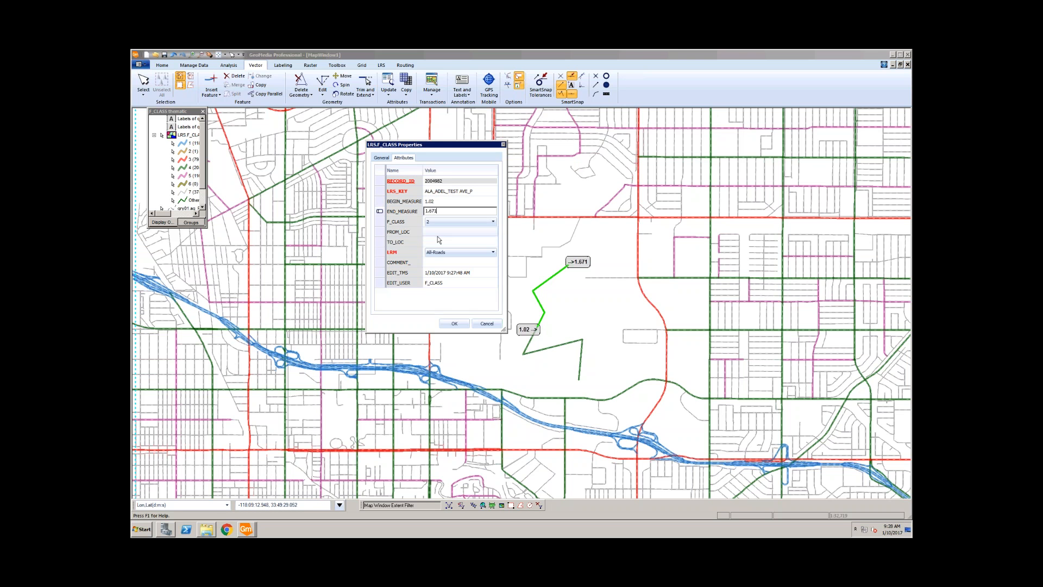
left_click(455, 324)
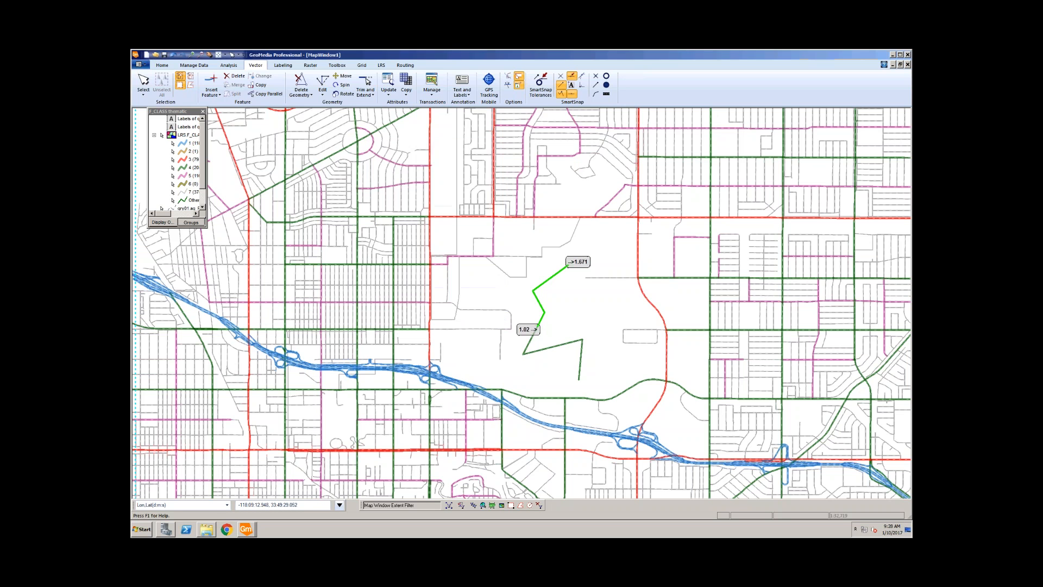
left_click(565, 308)
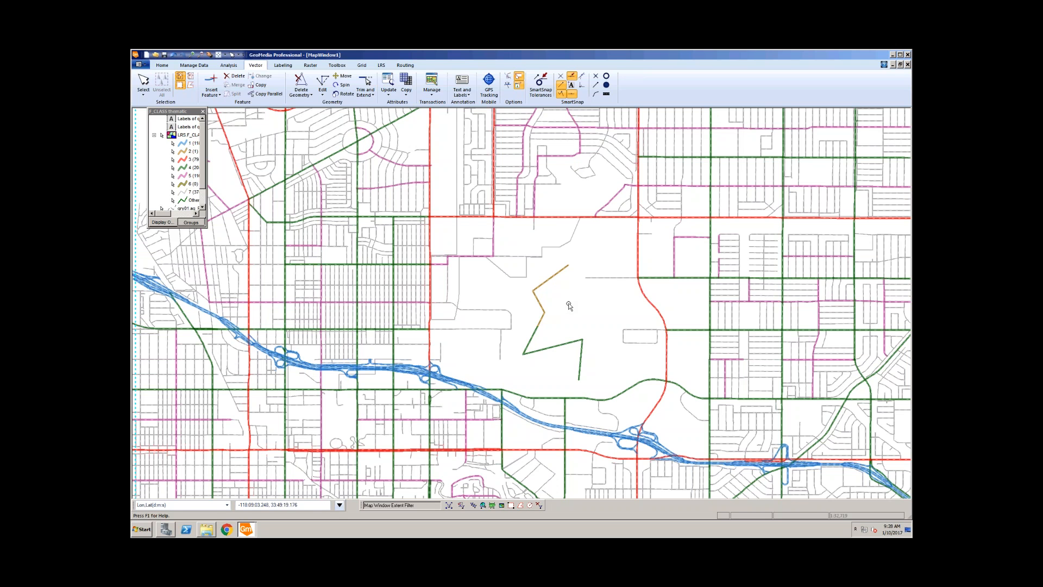
Step: Clear the new line's BEGIN_MEASURE value, apply the edit, and deselect the line
left_click(549, 280)
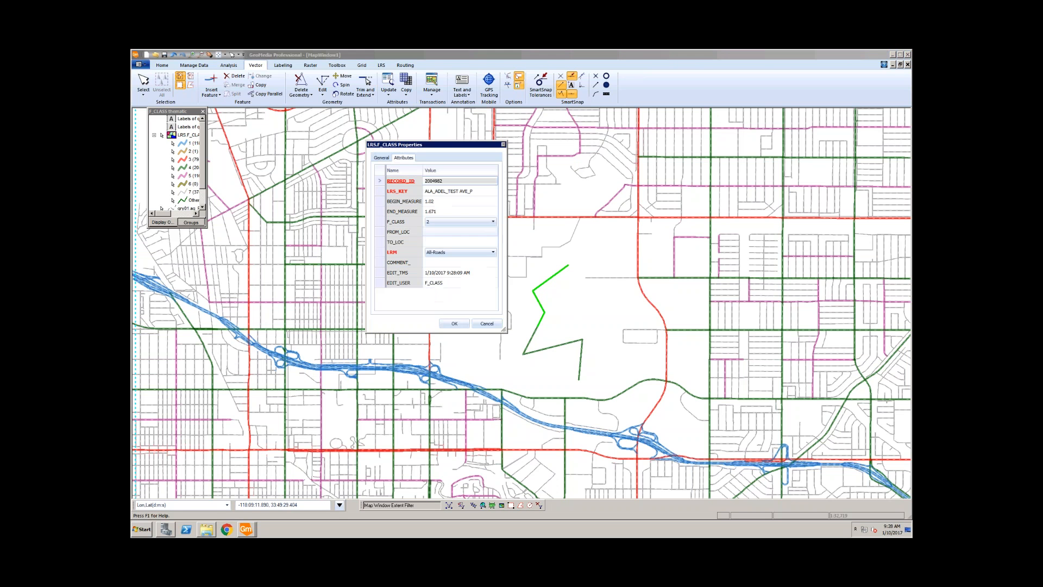
left_click(445, 201)
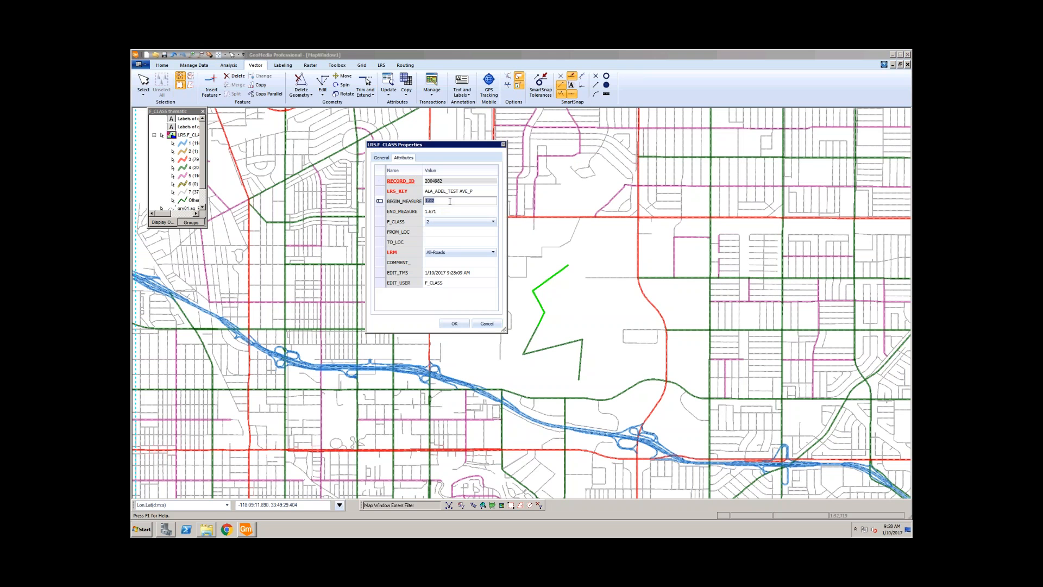
key("Delete")
key("Down")
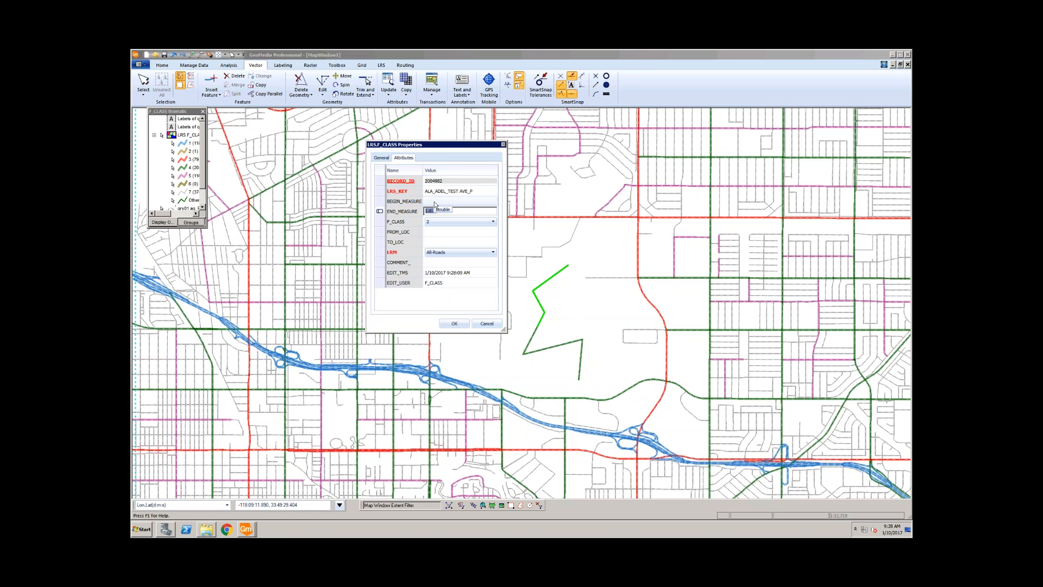
left_click(454, 323)
left_click(586, 309)
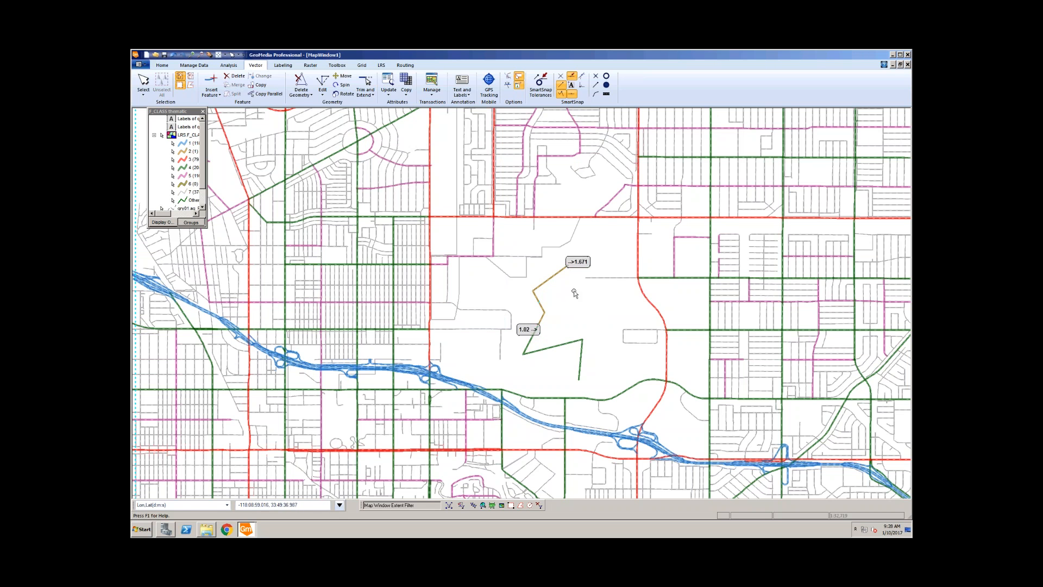
Step: Reselect the line, check its measures 1.02 to 1.671, and save it to F_CLASS
left_click(545, 283)
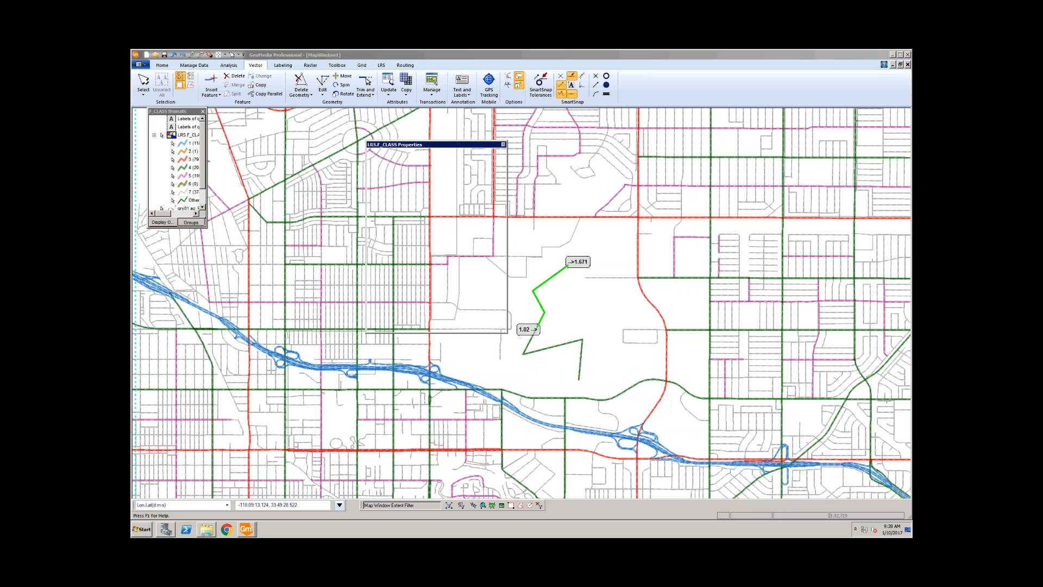
left_click(440, 201)
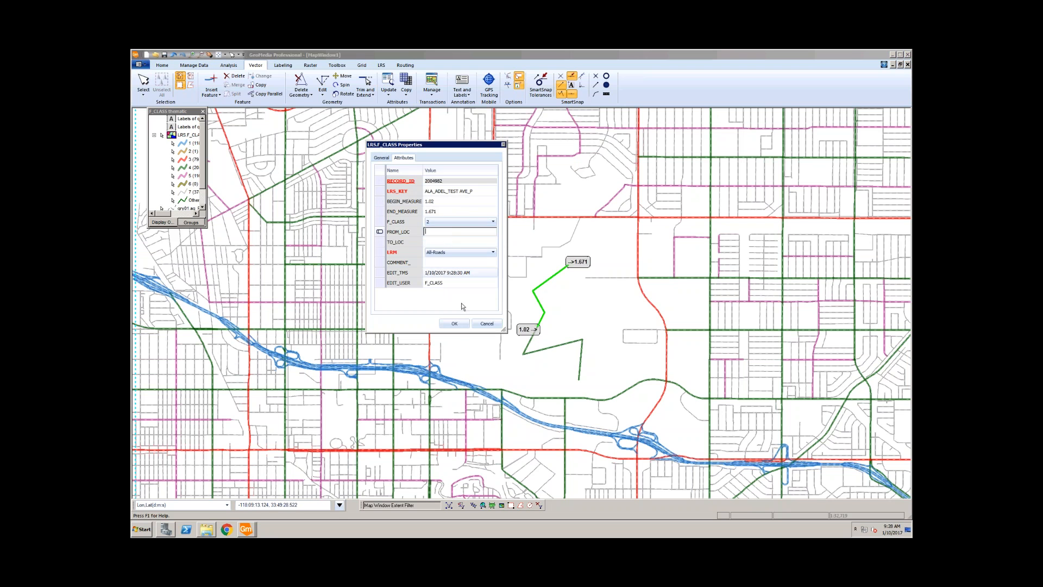
left_click(454, 323)
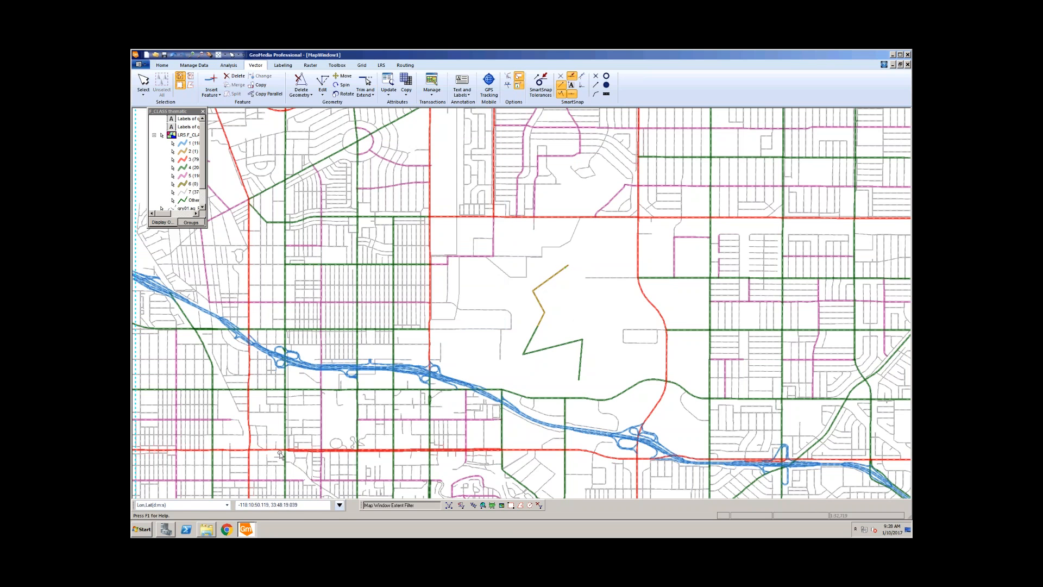
mouse_move(249, 527)
Step: Switch to the LRS ribbon tab and look through Event Operations without choosing any
left_click(383, 65)
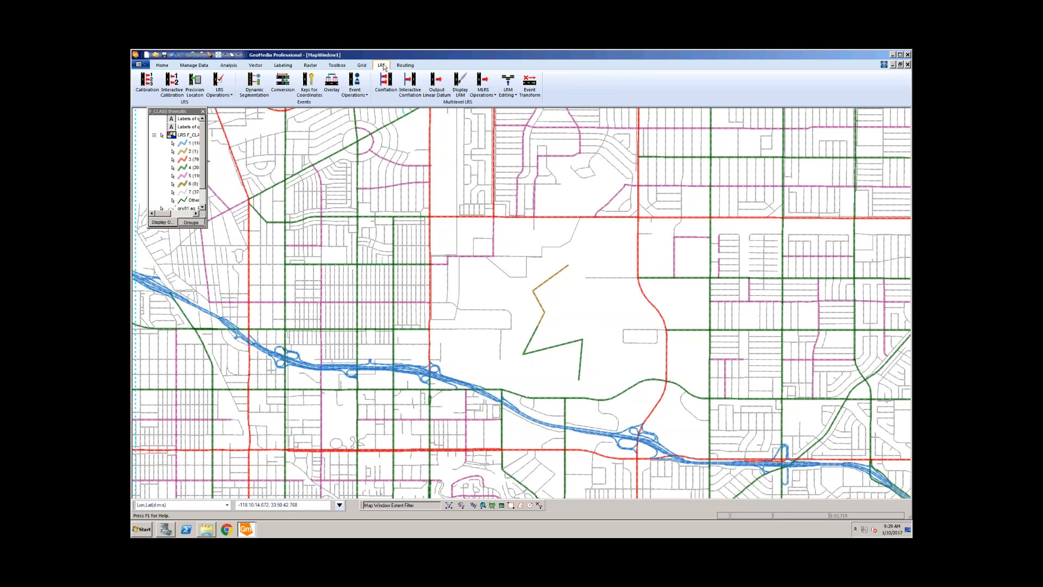
left_click(365, 94)
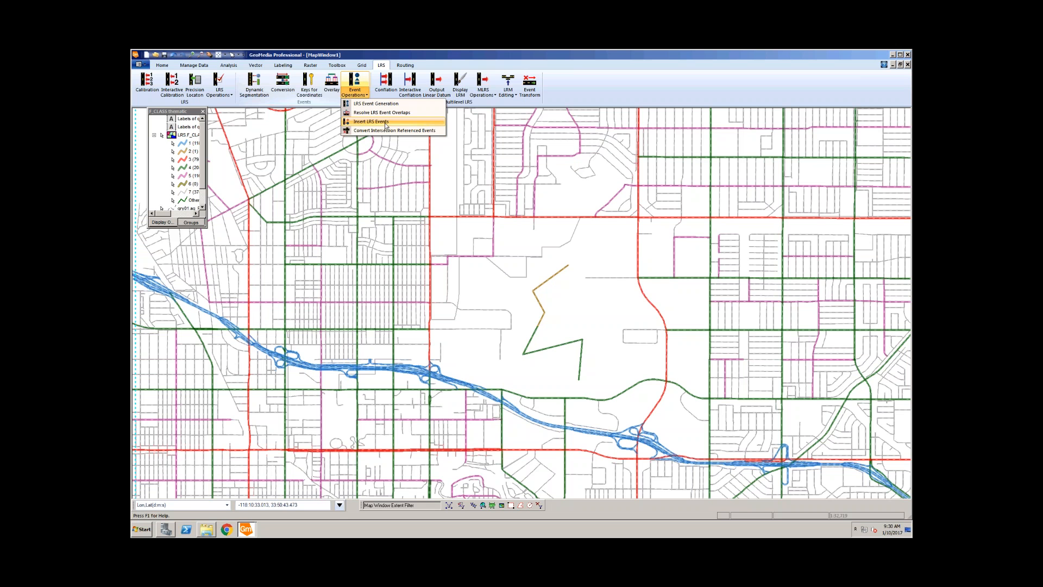
left_click(600, 372)
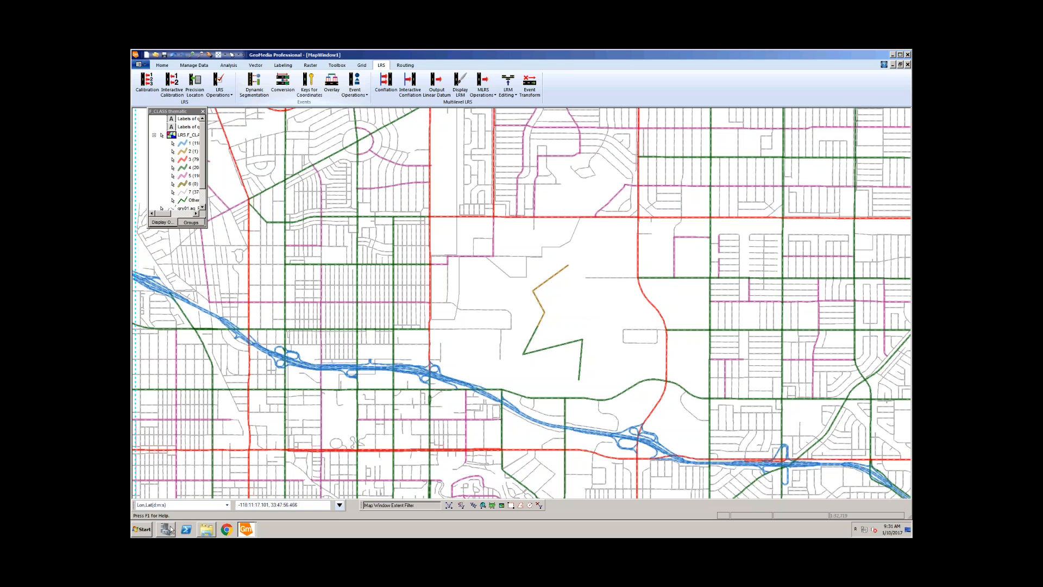
Step: Start sqldeveloper from the Start menu and let it run past the Security Warning
left_click(140, 529)
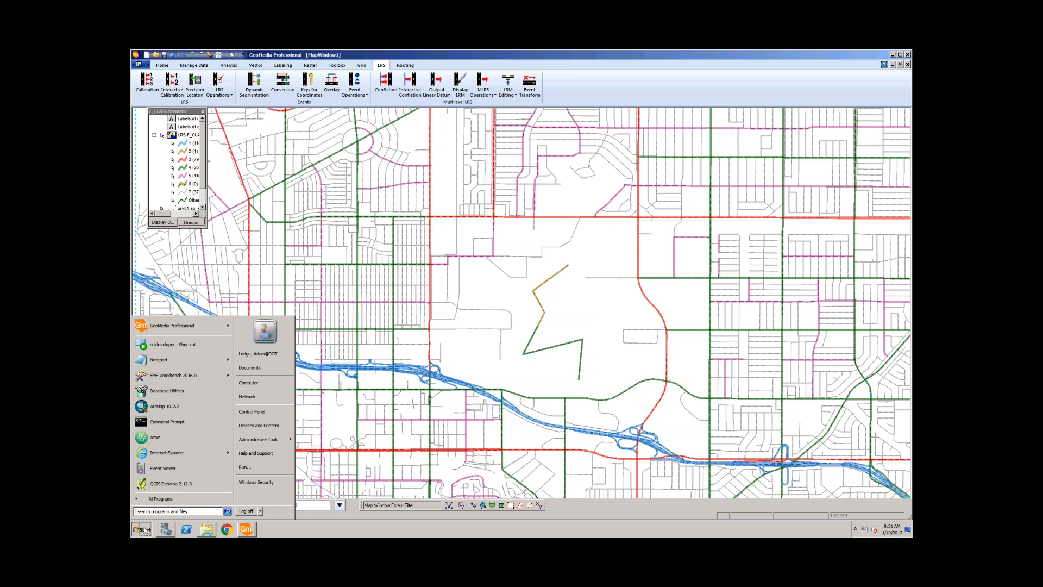
left_click(168, 345)
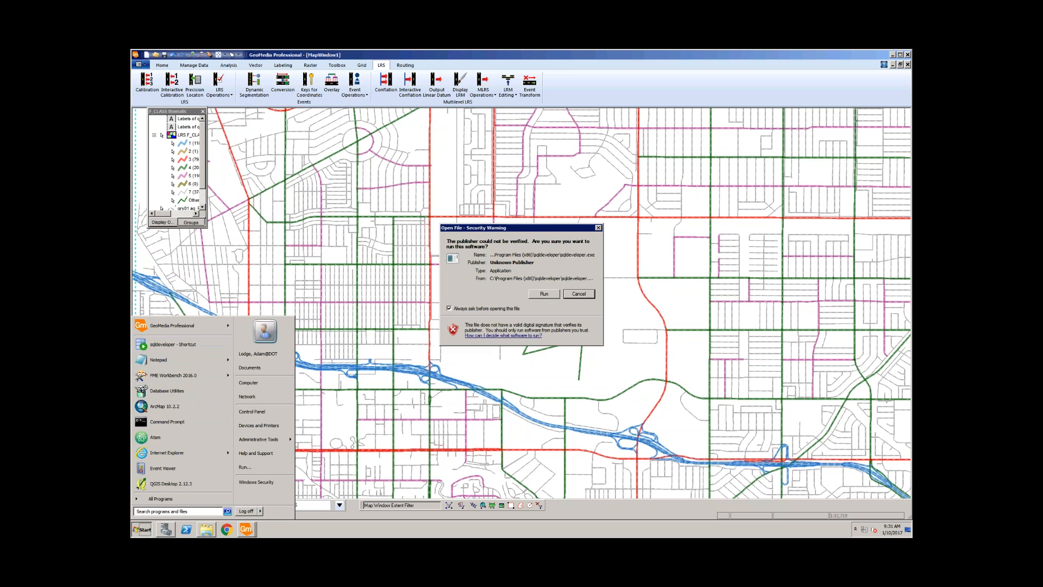
left_click(545, 293)
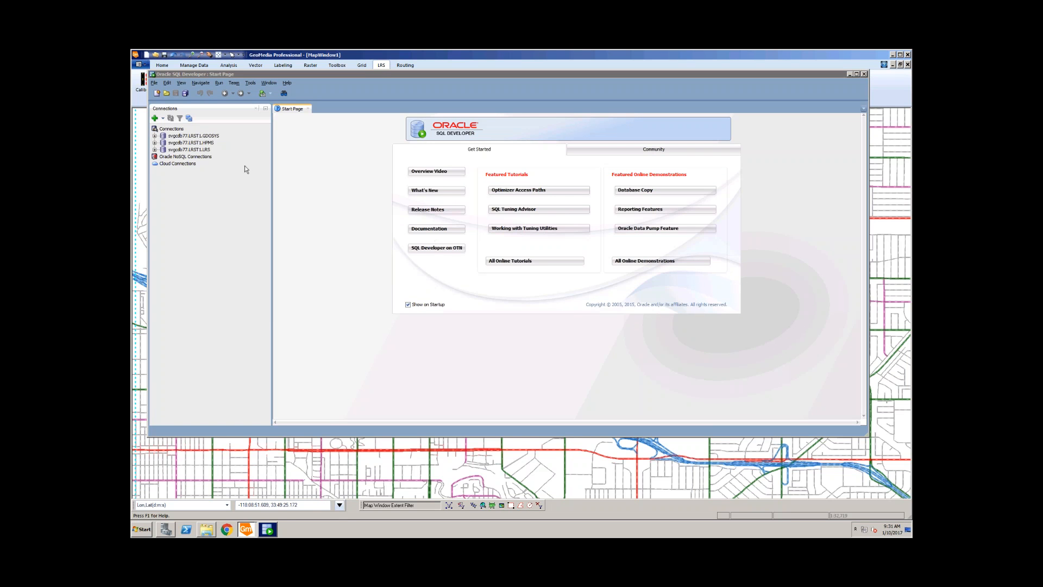
Step: Log in to the LRS connection with its password and run select count(*) from F_CLASS
left_click(168, 150)
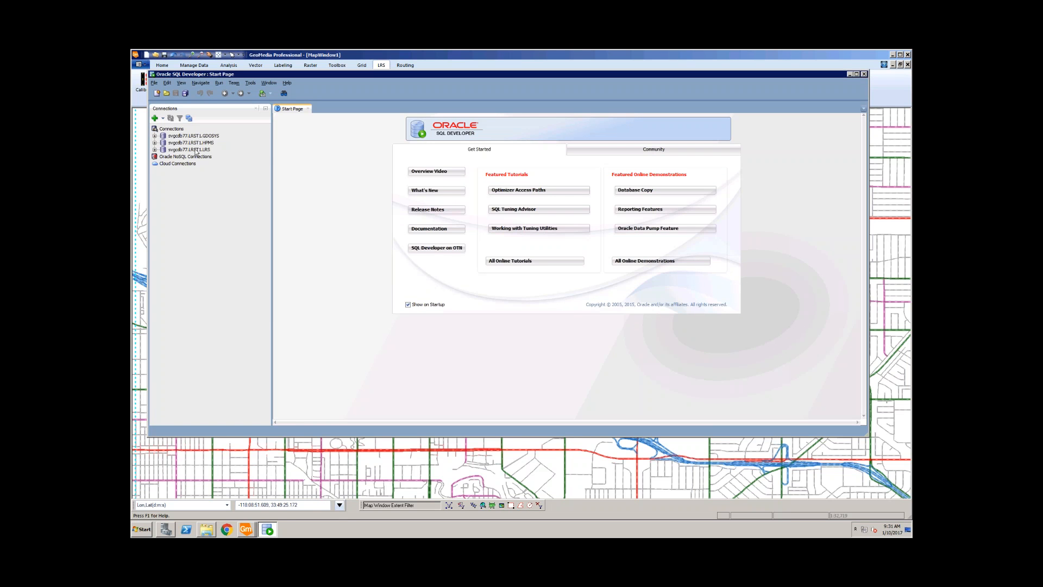
left_click(155, 149)
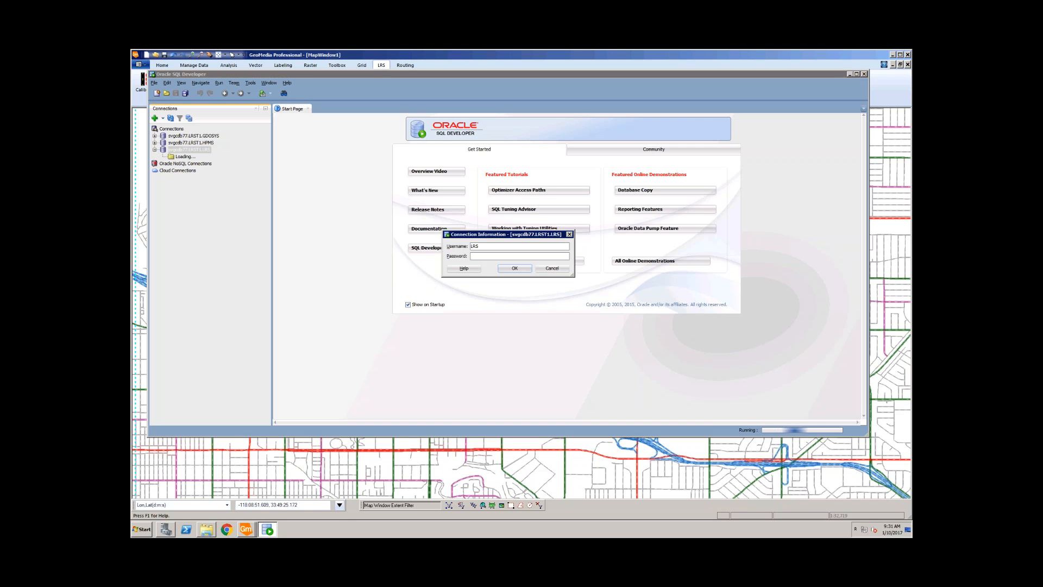
key("Return")
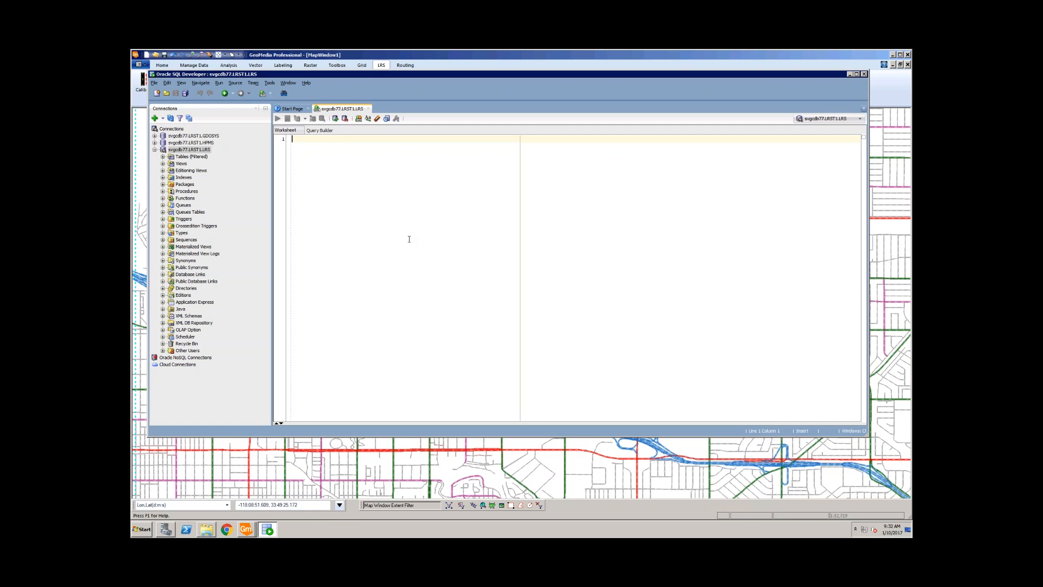
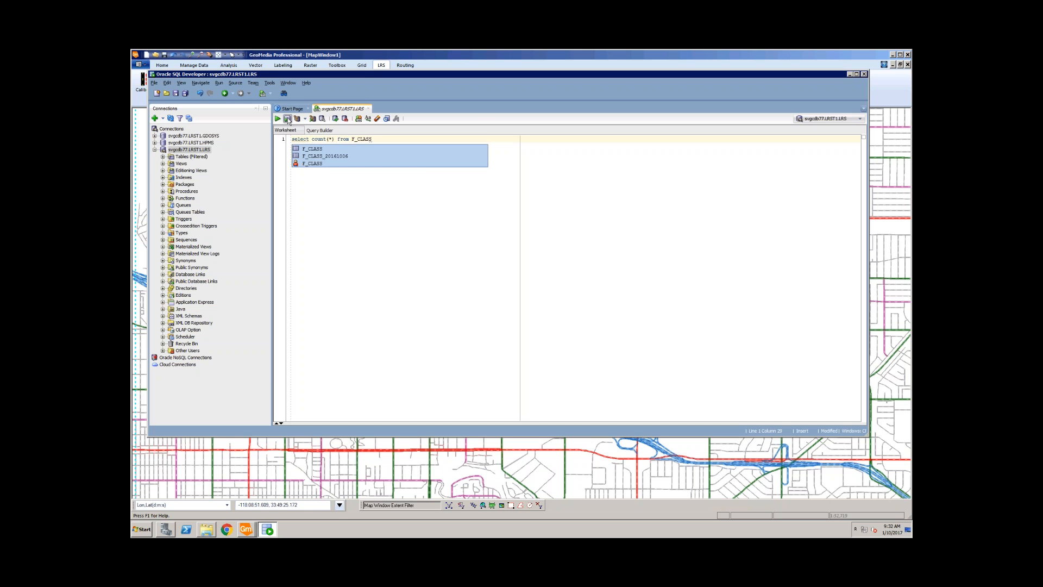
left_click(287, 118)
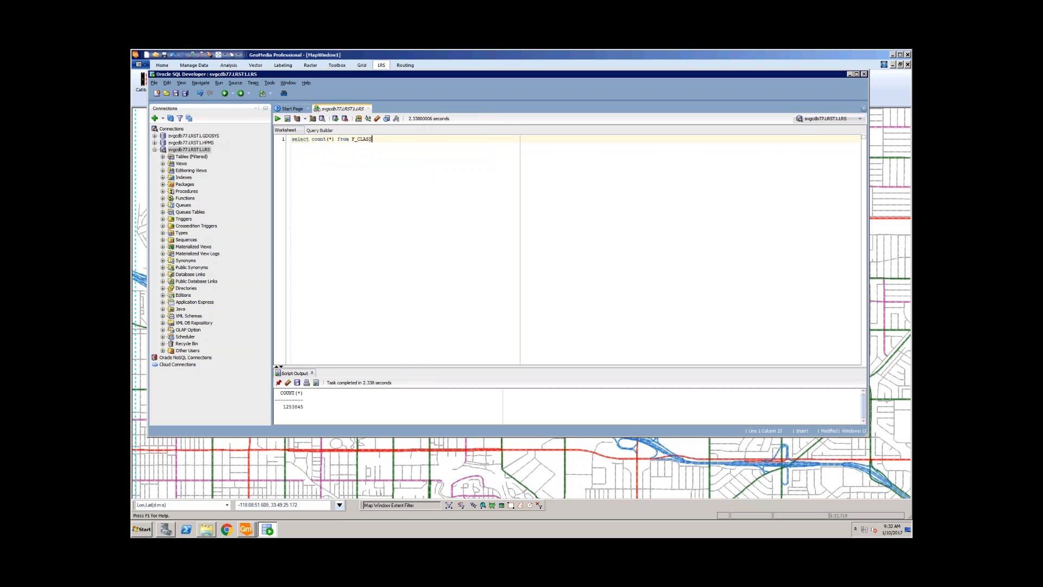
Step: Enlarge Script Output, inspect digits of the F_CLASS count, then return to the GeoMedia map
left_click_drag(427, 367, 428, 352)
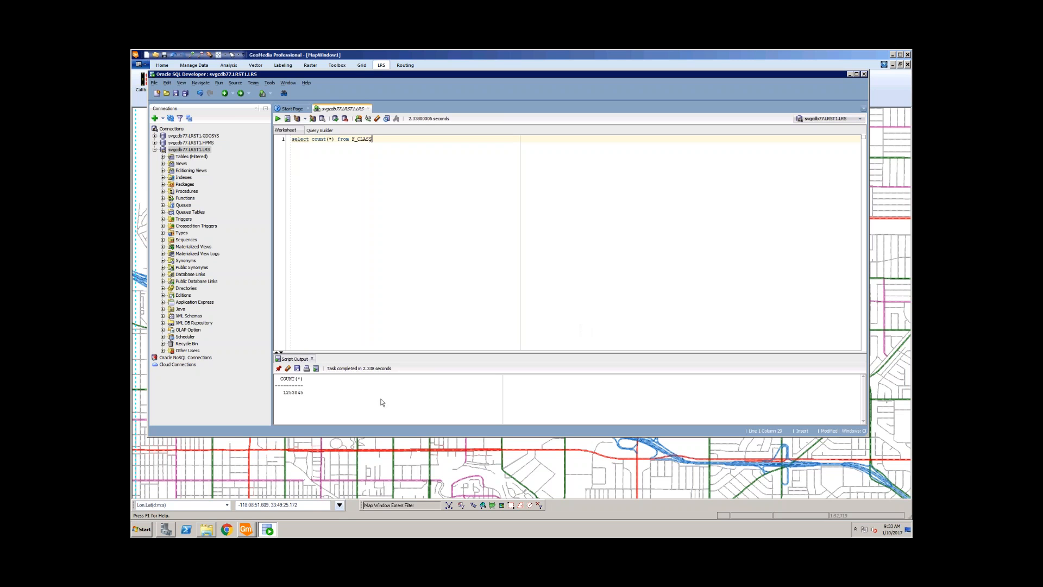
left_click_drag(282, 393, 303, 397)
left_click(285, 393)
left_click_drag(284, 392, 305, 397)
left_click(295, 396)
left_click_drag(287, 395, 294, 395)
left_click(435, 56)
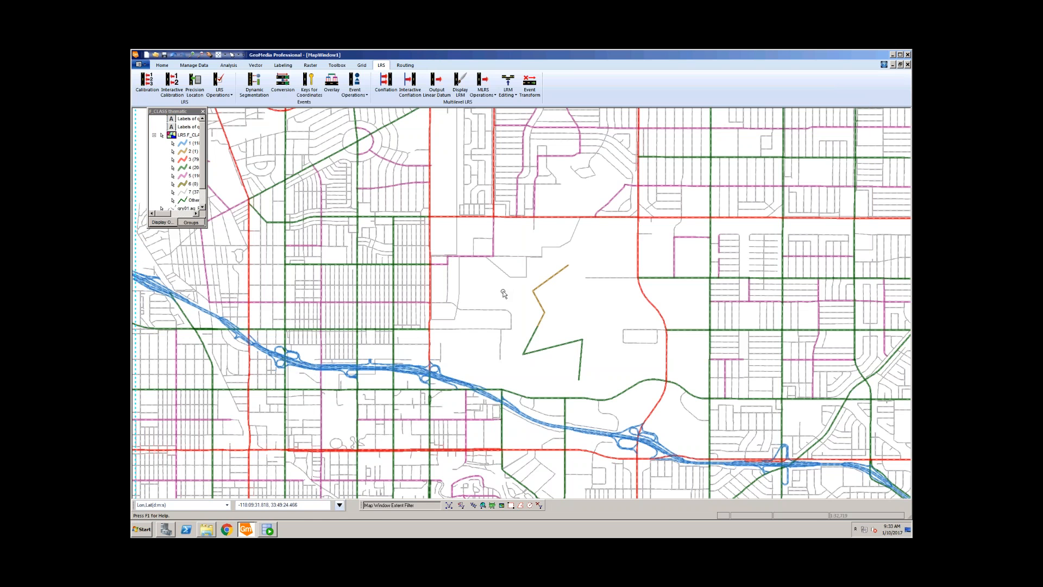
Step: Back in SQL Developer, highlight the F_CLASS row count 1253845 in Script Output
left_click(268, 530)
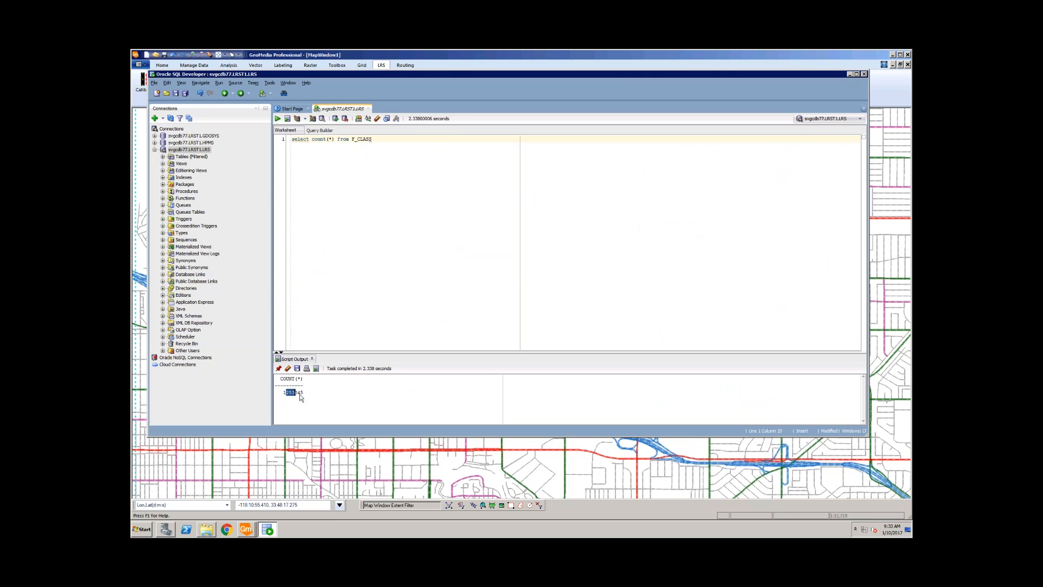
double_click(298, 392)
left_click(298, 394)
left_click(501, 53)
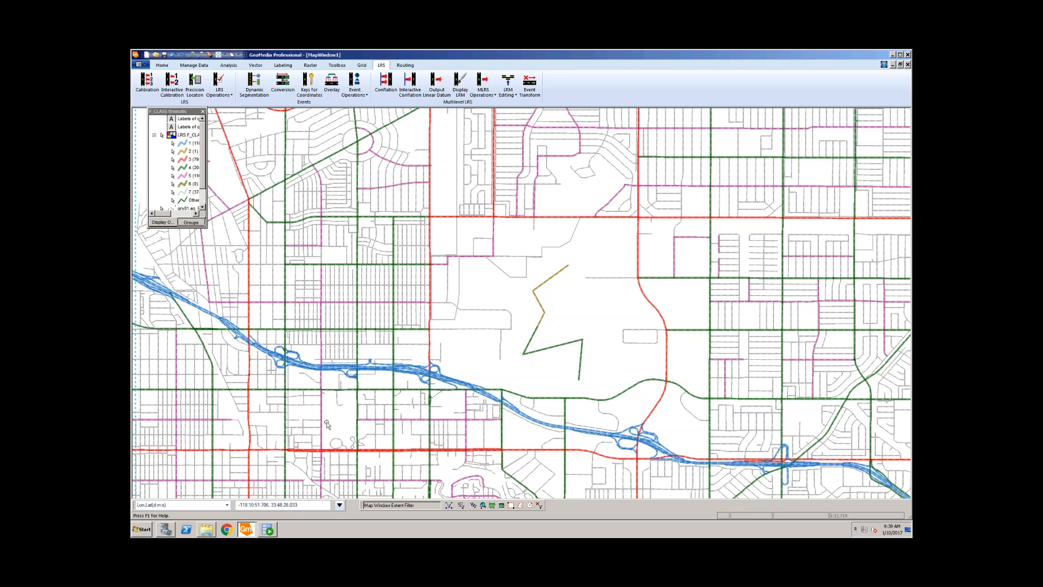
Step: Switch to the other GeoMedia map session and exit it without saving changes
mouse_move(249, 532)
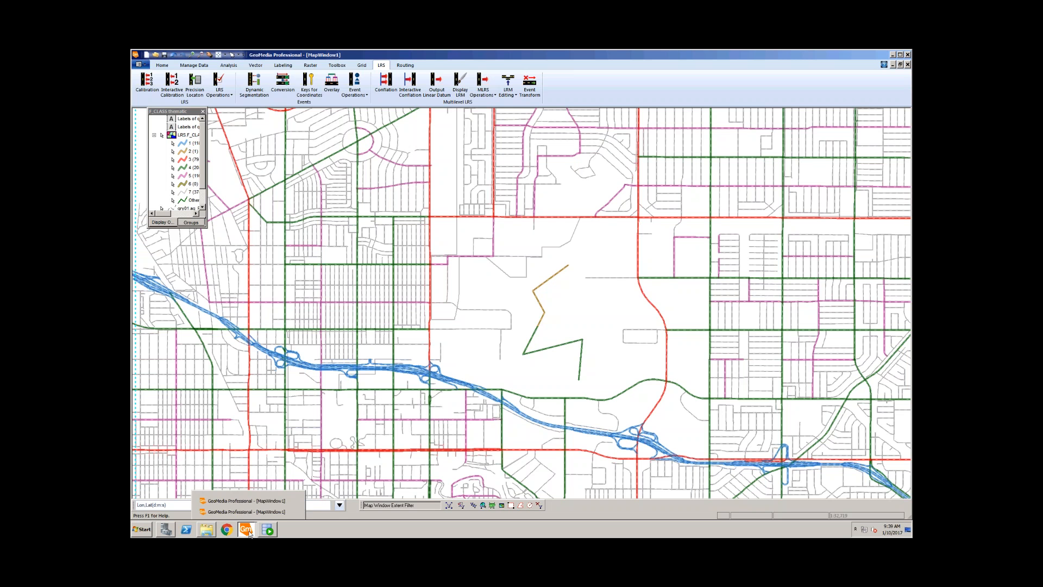
left_click(251, 512)
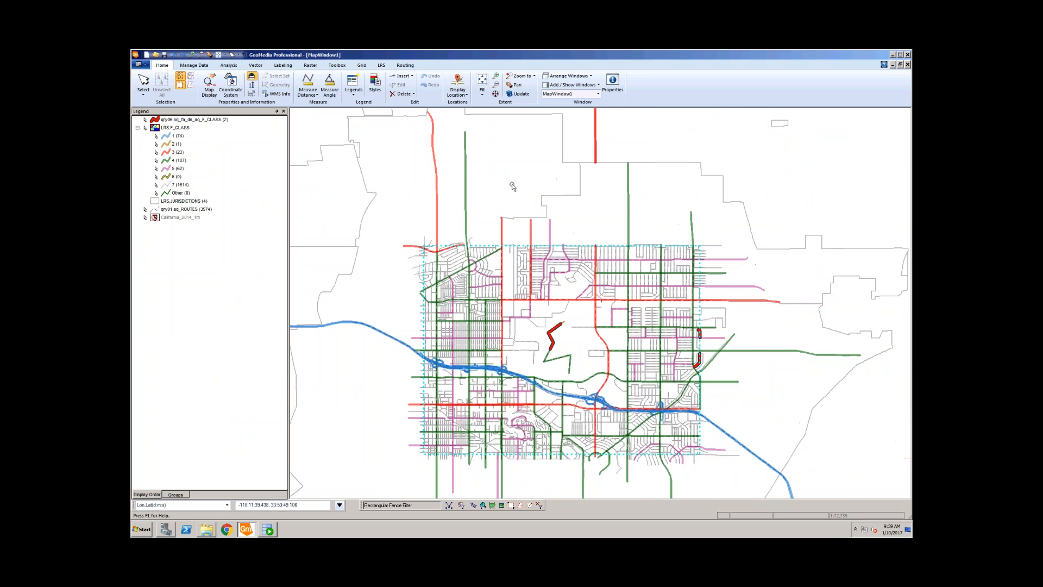
left_click(145, 65)
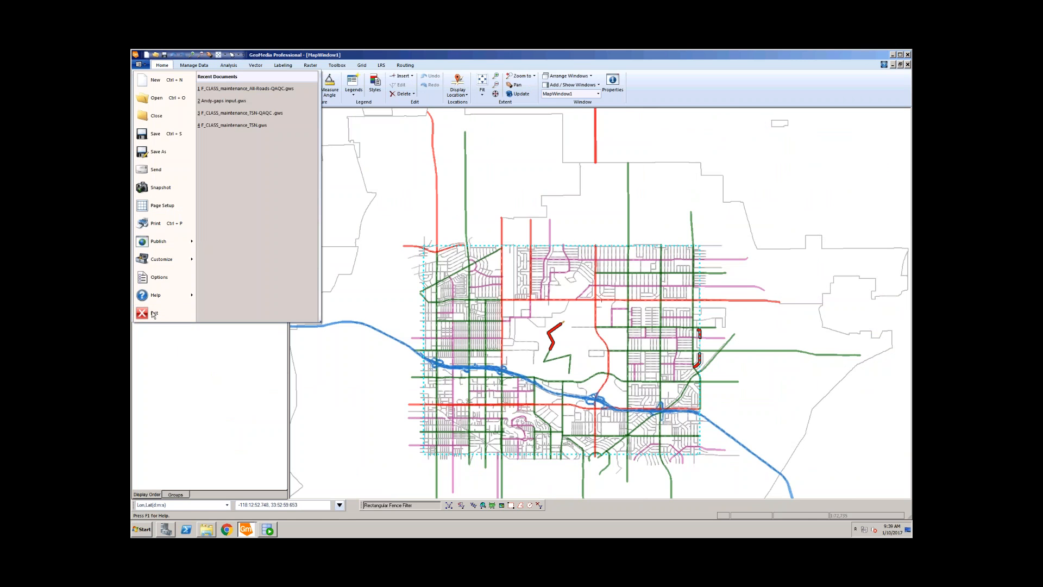
left_click(154, 314)
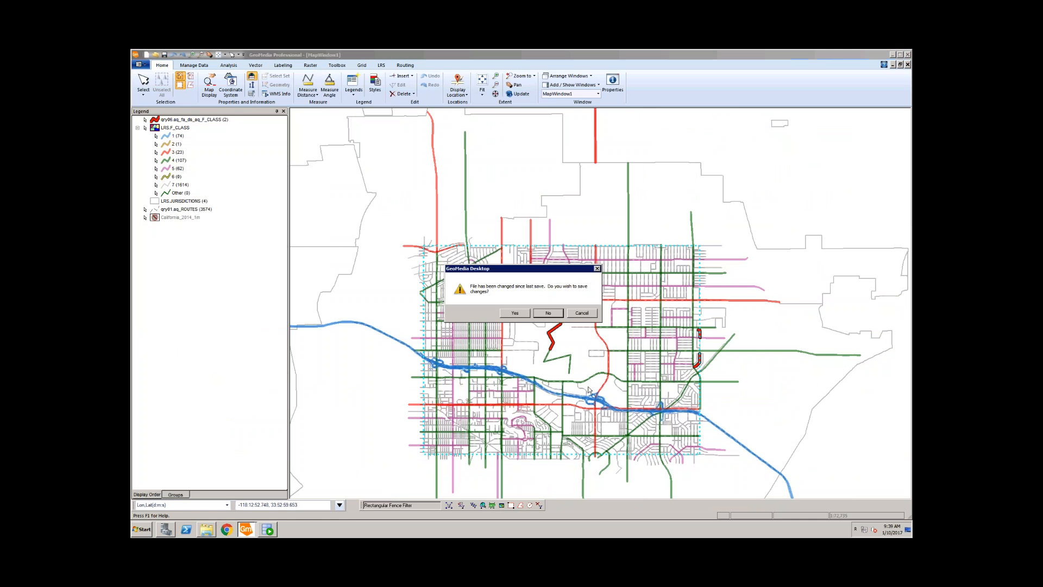
left_click(547, 314)
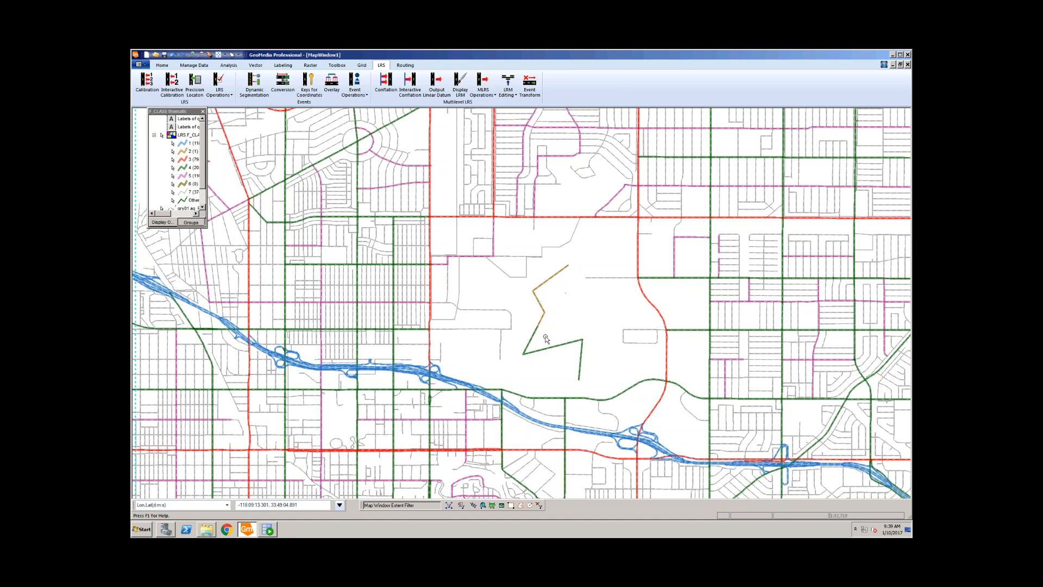
Step: Inspect the short route segment's attributes, marking the trailing 02 of BEGIN_MEASURE 1.02
left_click(536, 295)
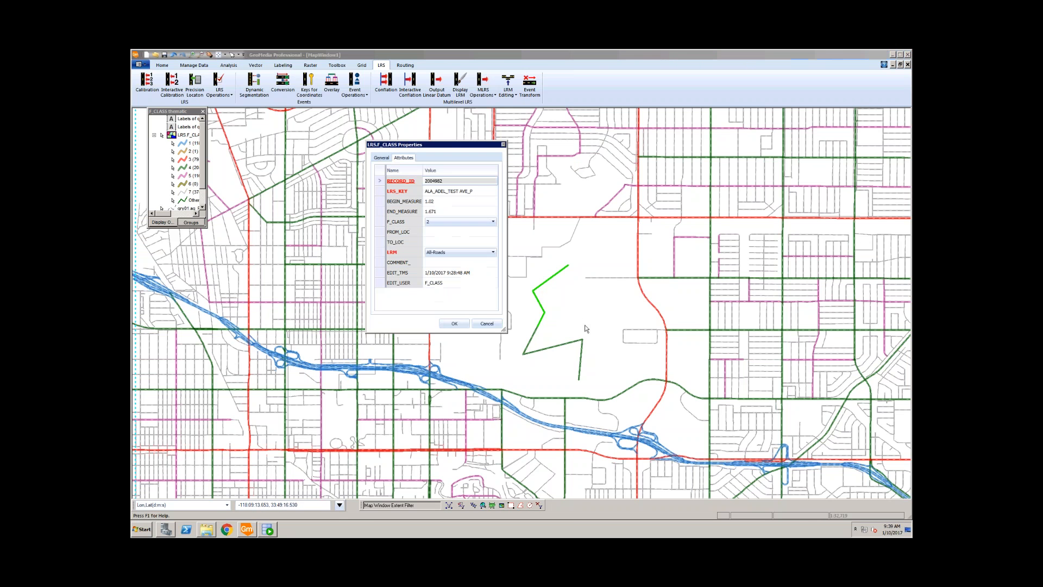
left_click_drag(446, 142, 364, 132)
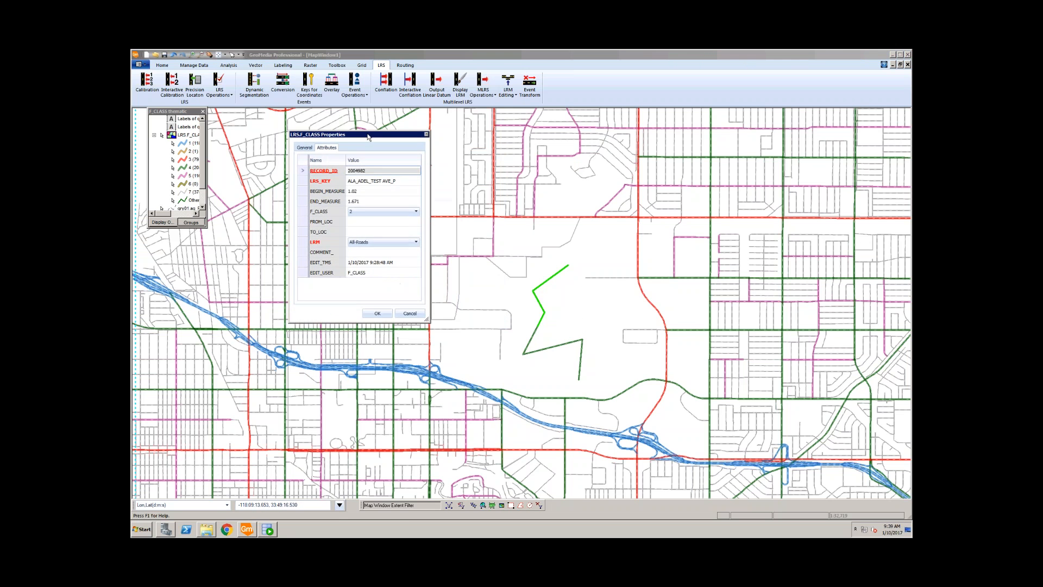
left_click(359, 190)
left_click(377, 191)
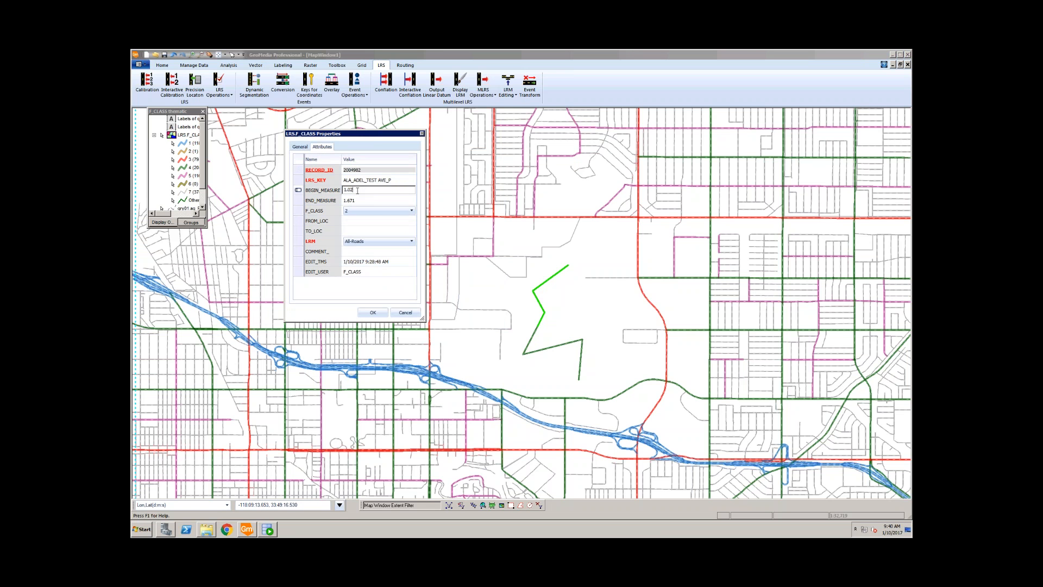
key("shift+Left")
key("shift+Left")
left_click(373, 313)
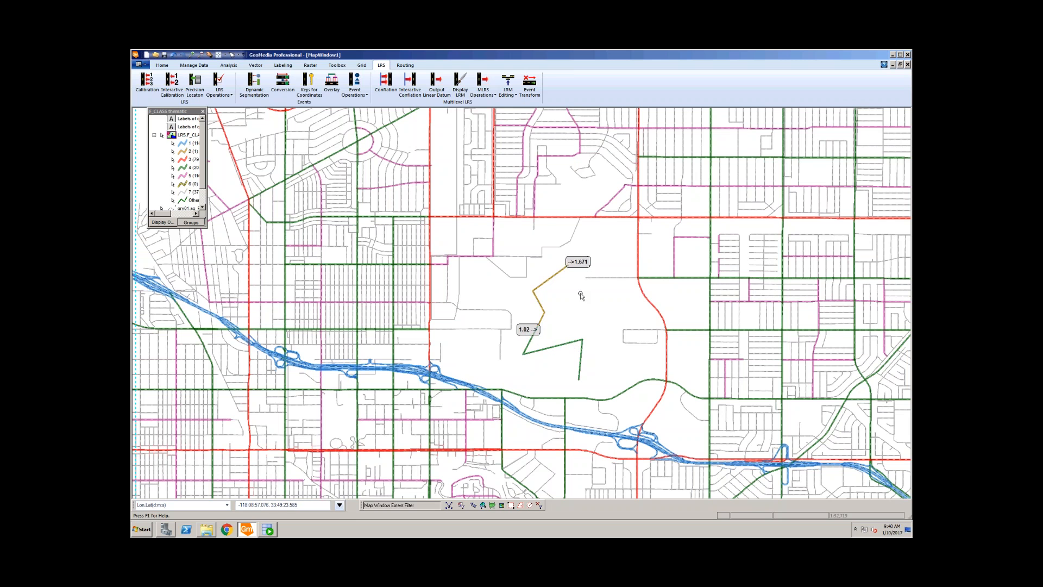
Step: Reopen the orange segment's properties and save BEGIN_MEASURE as 1.2 against END_MEASURE 1.671
double_click(544, 283)
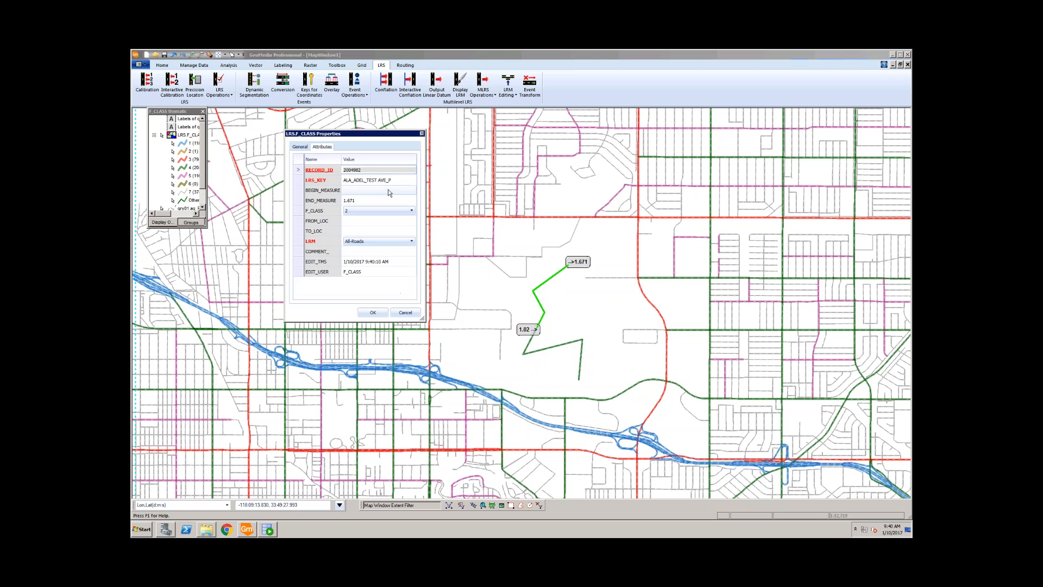
left_click(370, 190)
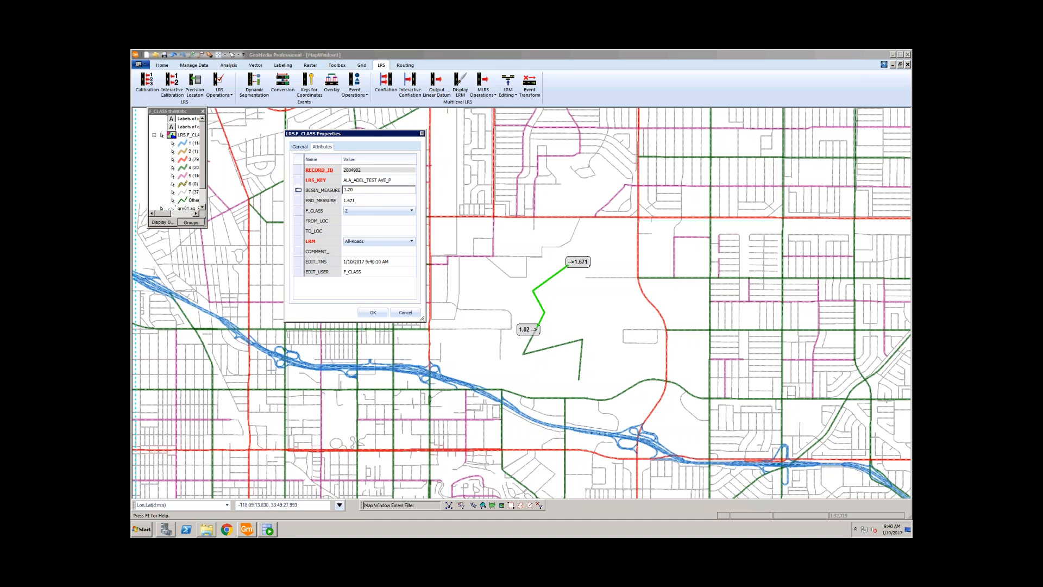
left_click(373, 313)
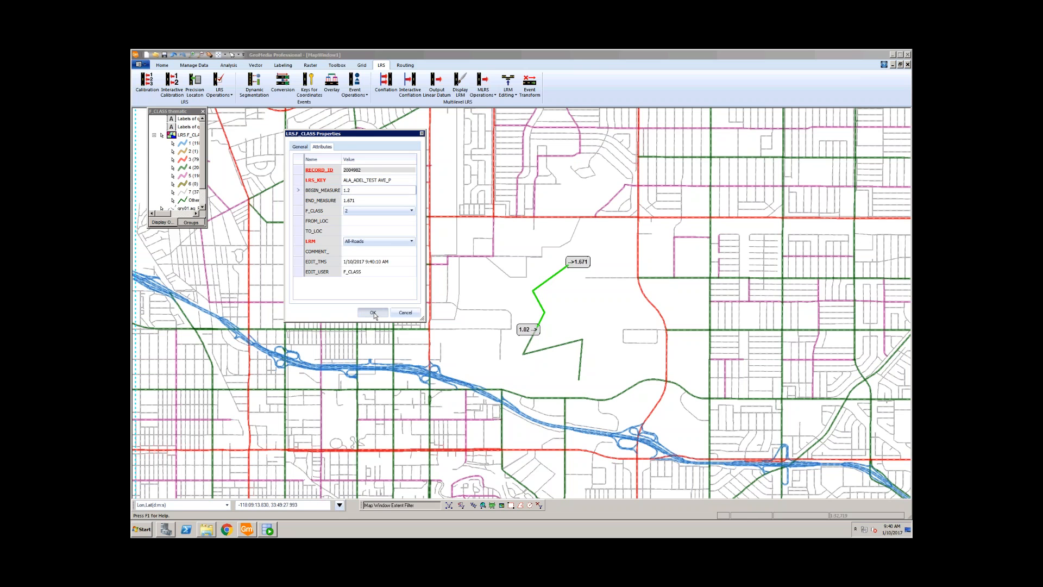
left_click(374, 313)
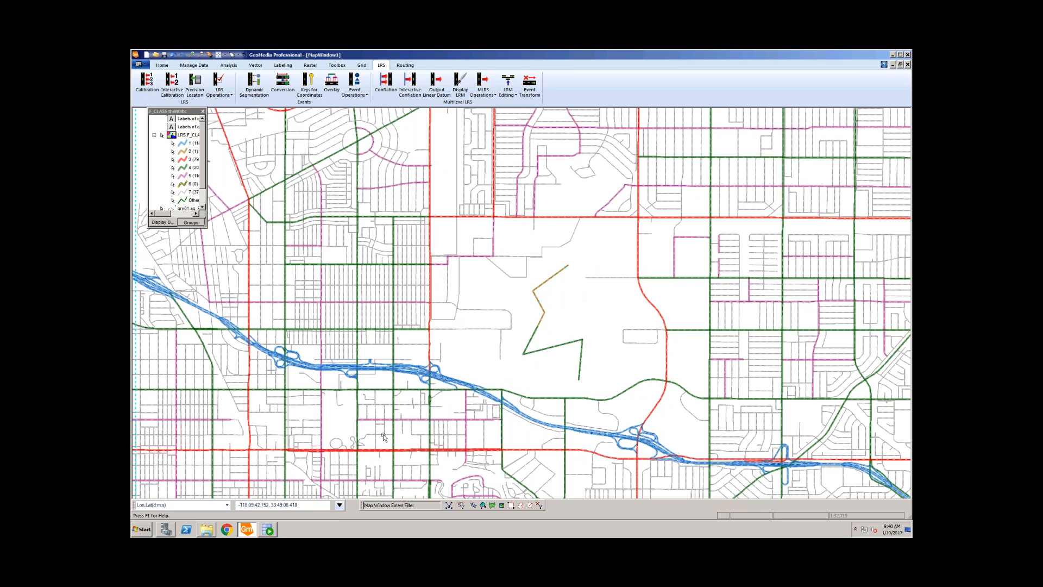
Step: Rearrange the folder and GeoMedia windows, then open F_CLASS_maintenance_All-Roads-QAQC.gws from the workflow folder
left_click(208, 530)
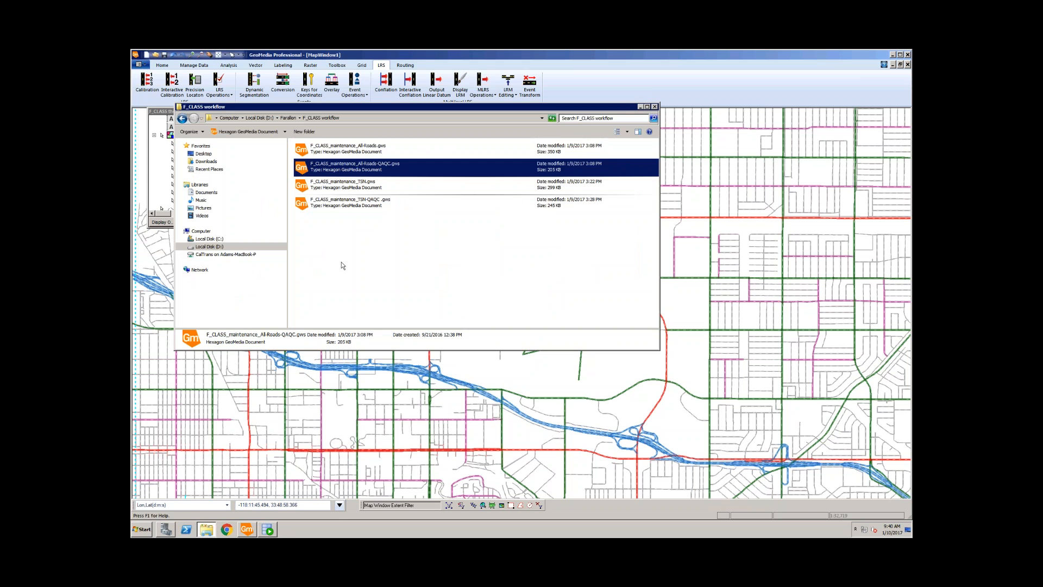
left_click_drag(332, 107, 695, 207)
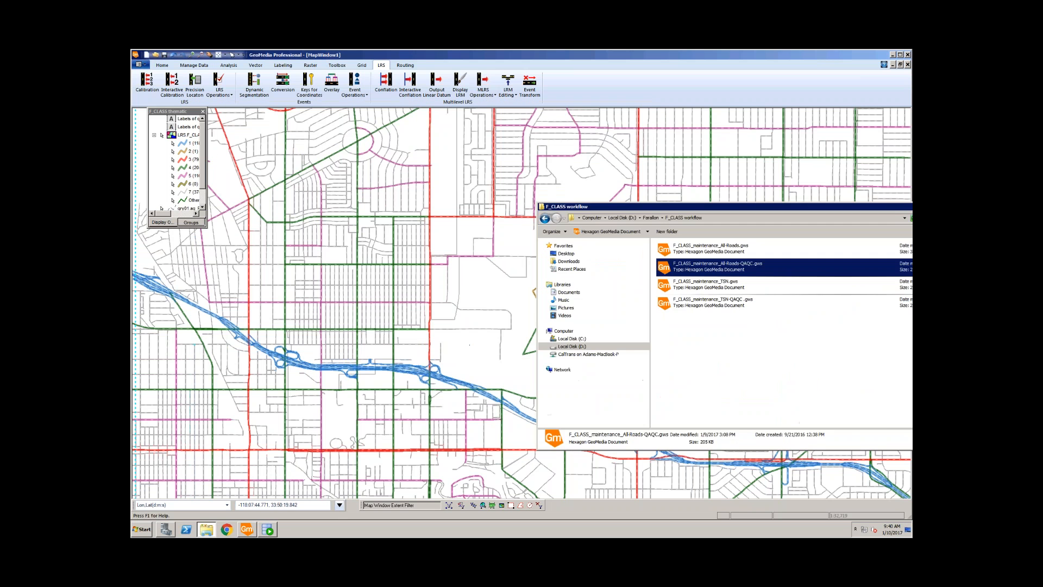
left_click(827, 54)
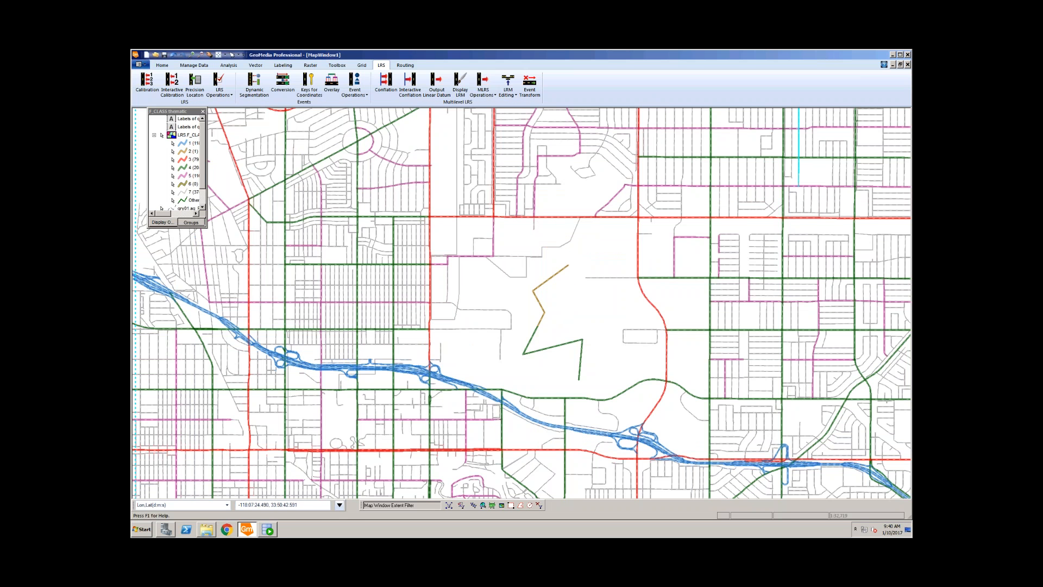
left_click_drag(832, 56, 797, 58)
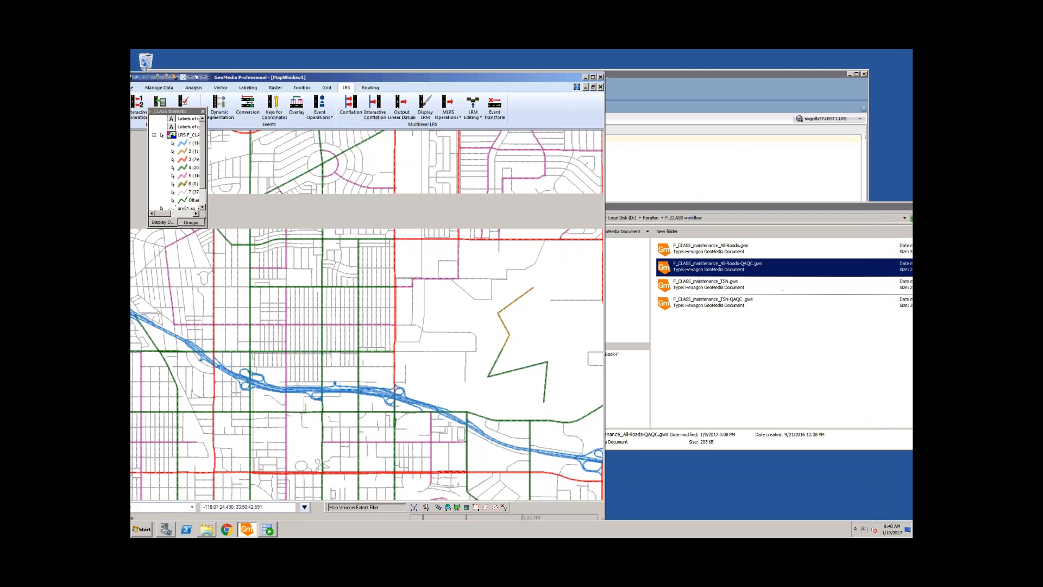
left_click_drag(631, 209, 503, 275)
left_click(573, 344)
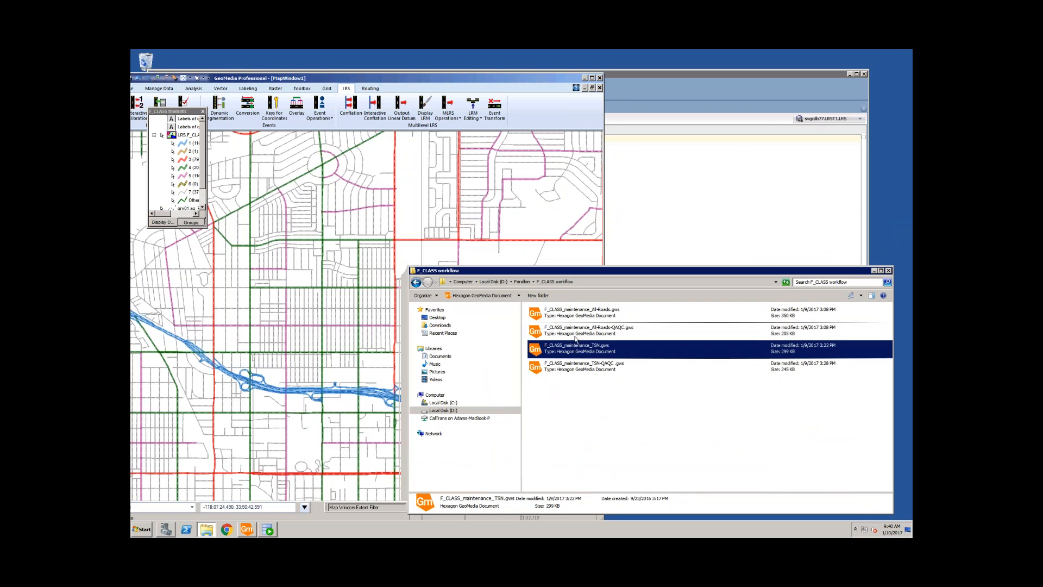
right_click(575, 333)
left_click(588, 339)
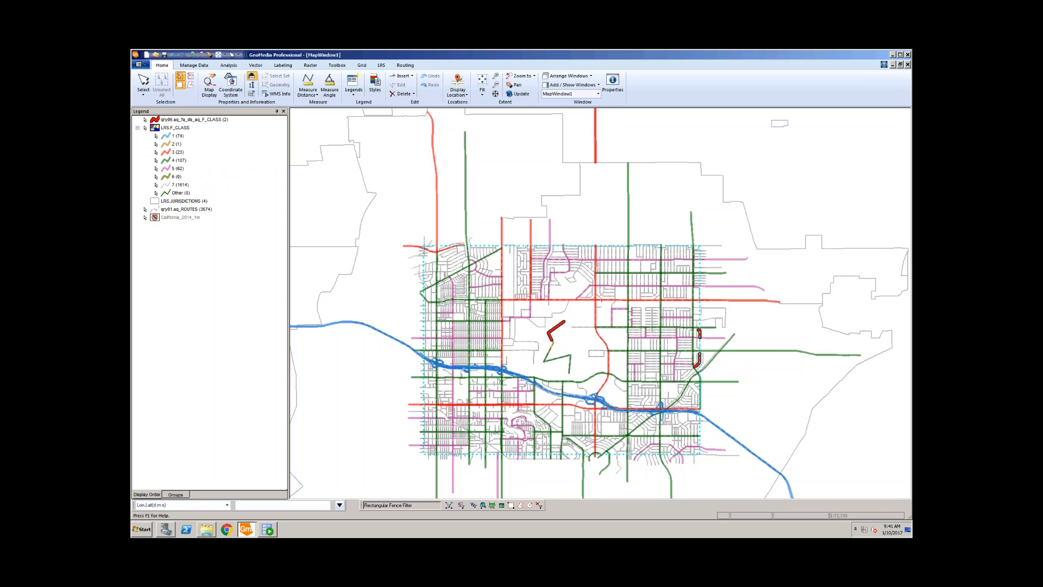
Step: Shrink the second map window, box-zoom onto the red zigzag route, and select its upper segment
left_click_drag(131, 50, 312, 66)
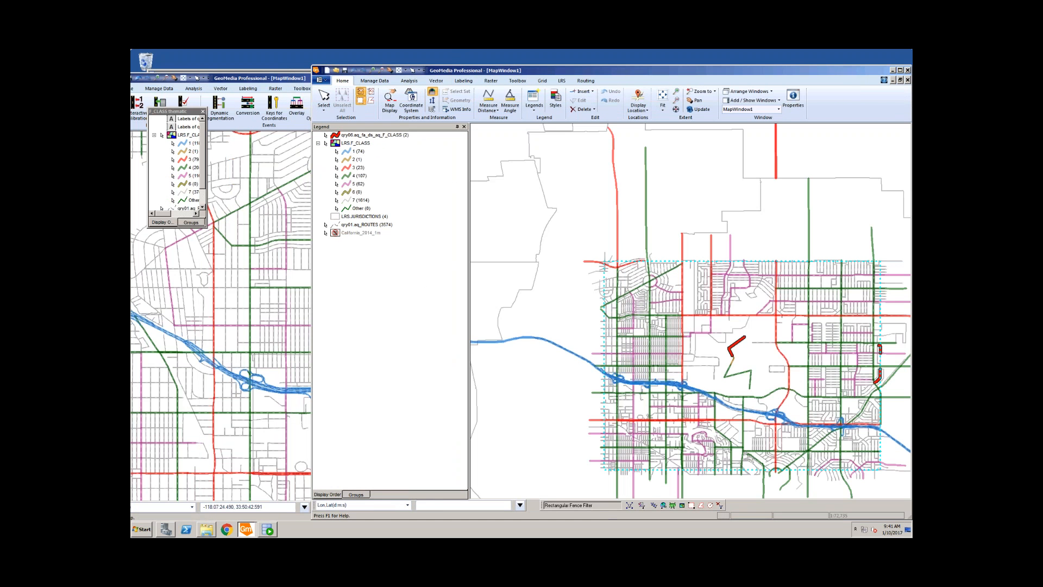
left_click(372, 71)
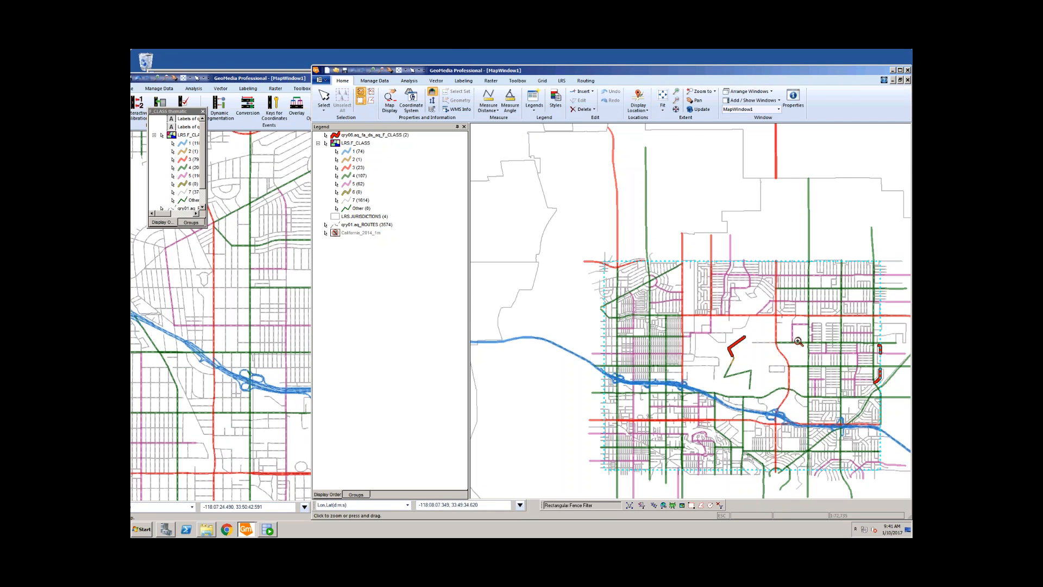
left_click_drag(703, 318, 791, 403)
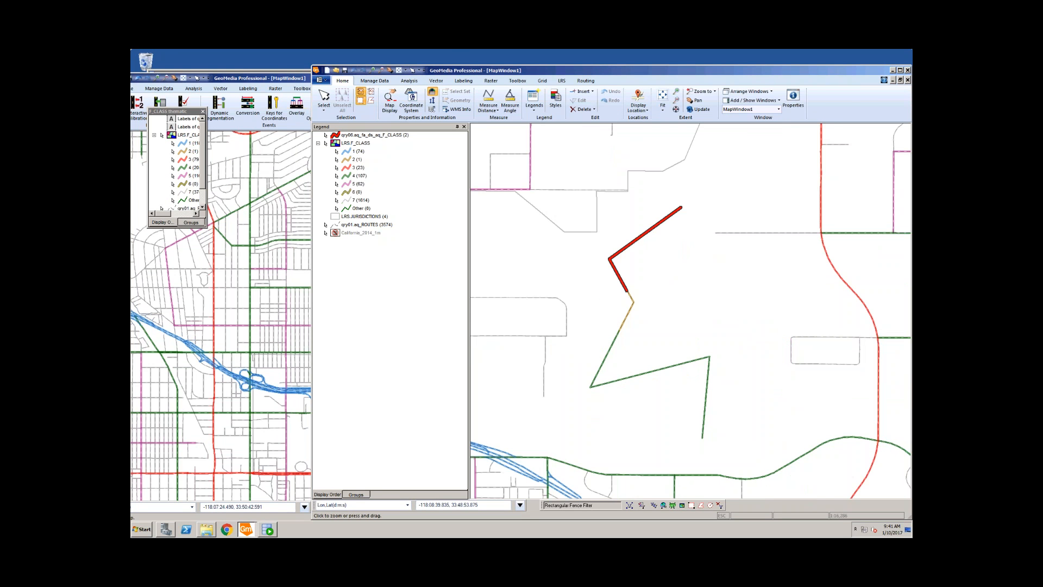
key("Escape")
scroll(652, 309, "down", 1)
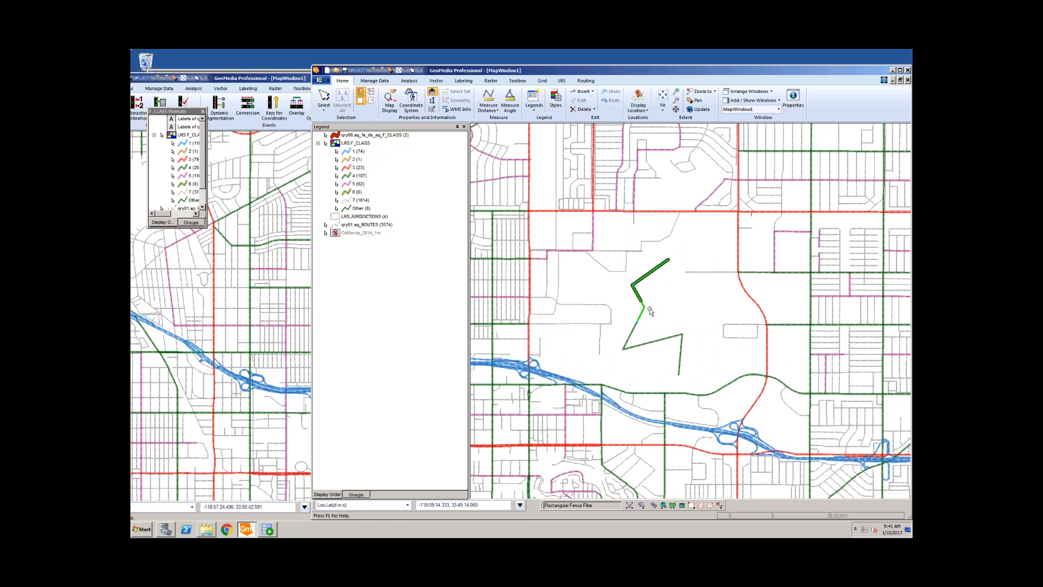
left_click(649, 307)
left_click_drag(490, 70, 502, 66)
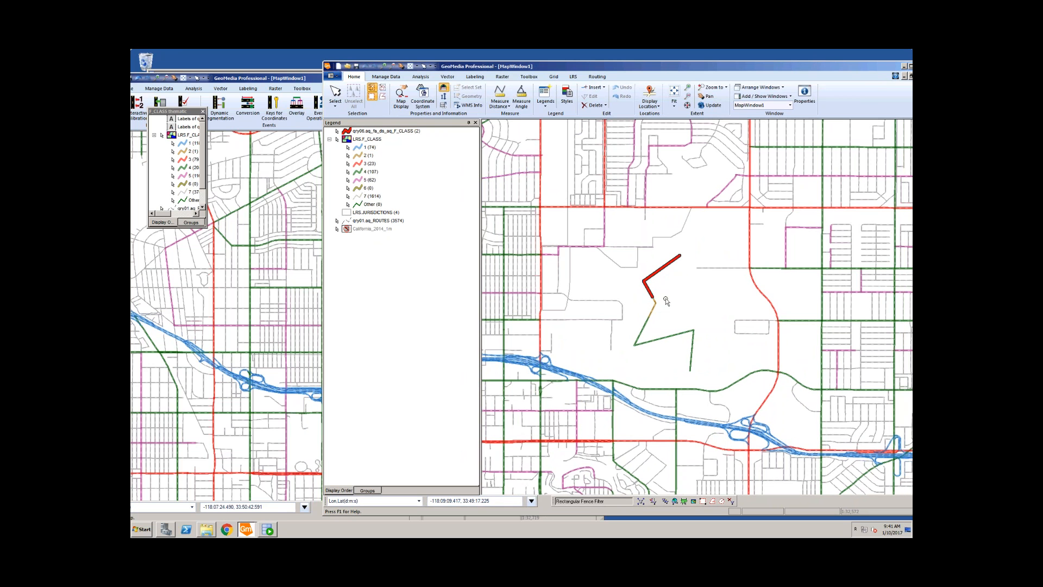
left_click(308, 79)
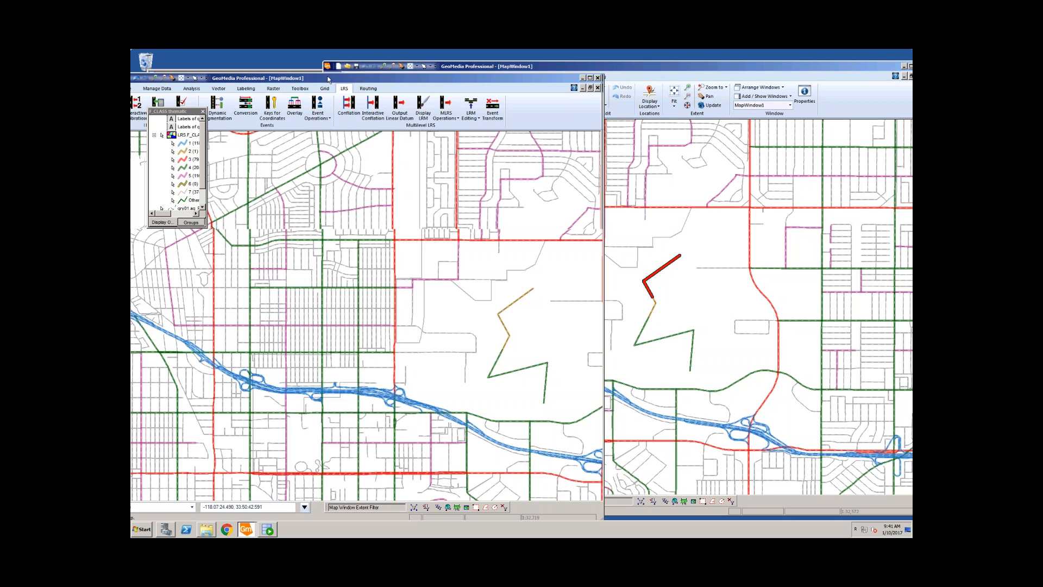
left_click_drag(308, 80, 278, 79)
left_click(478, 337)
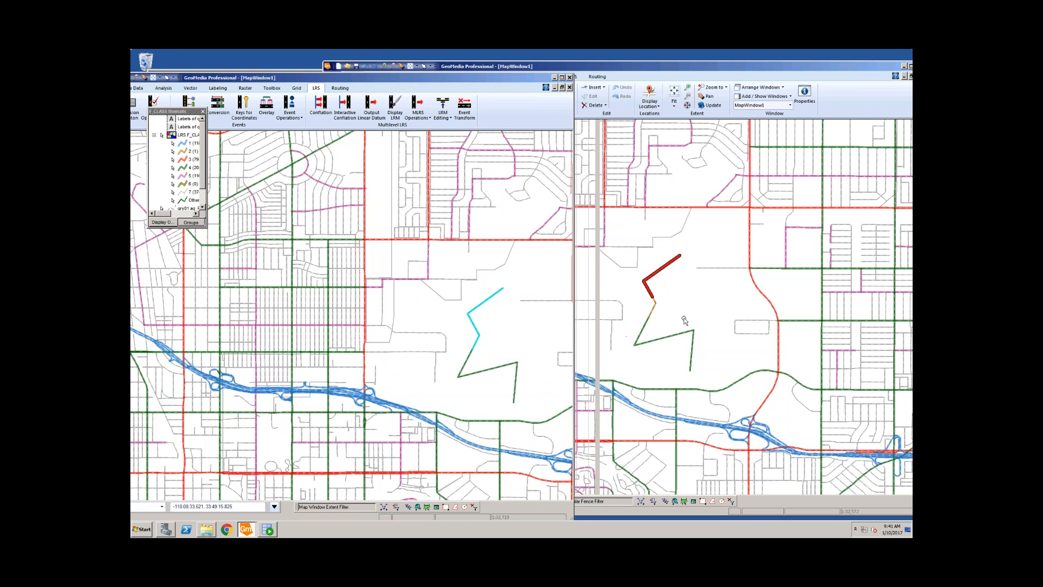
left_click(655, 308)
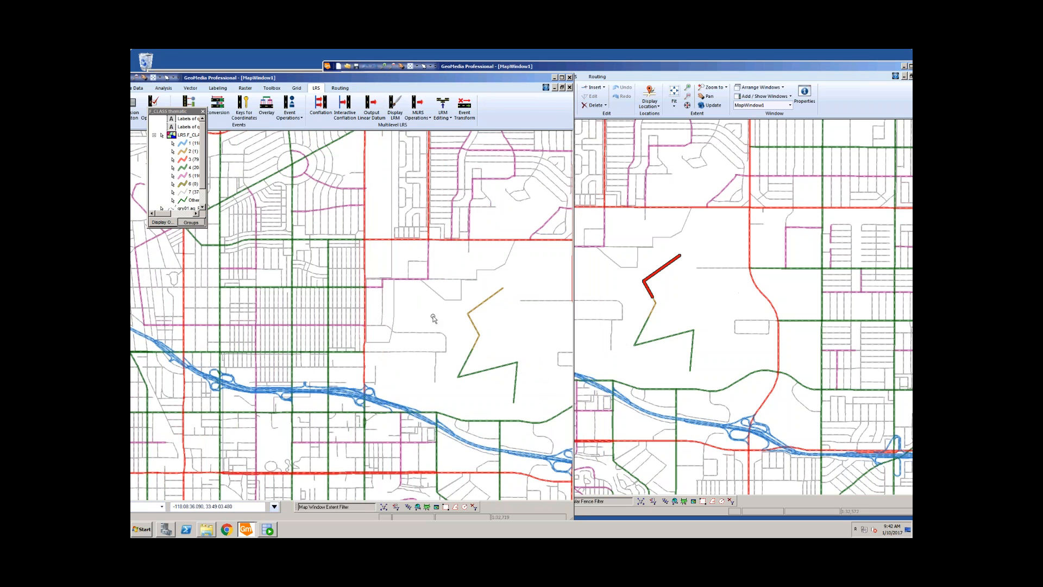
left_click(675, 340)
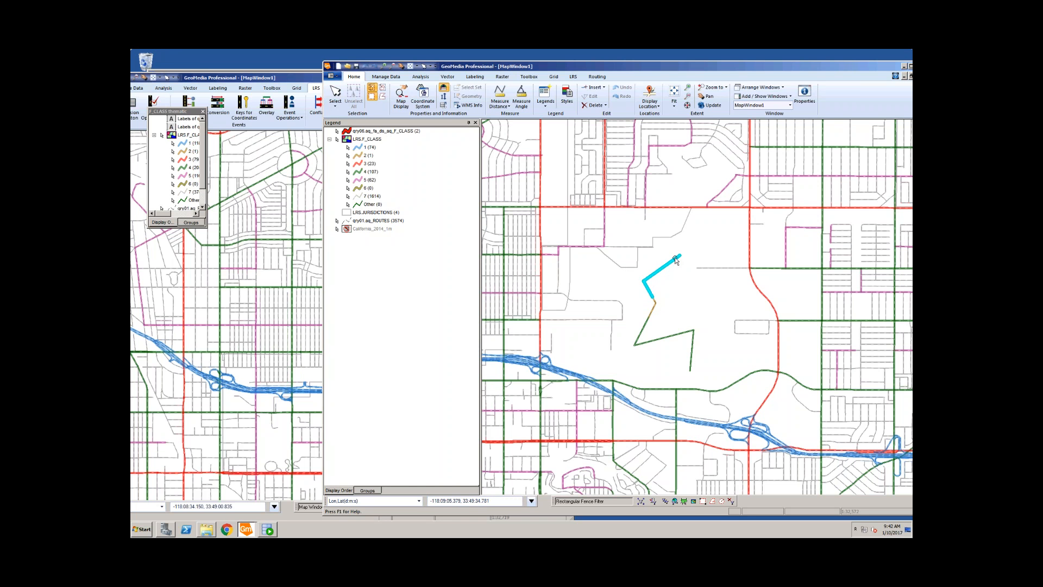
left_click(656, 309)
left_click(657, 325)
left_click(654, 309)
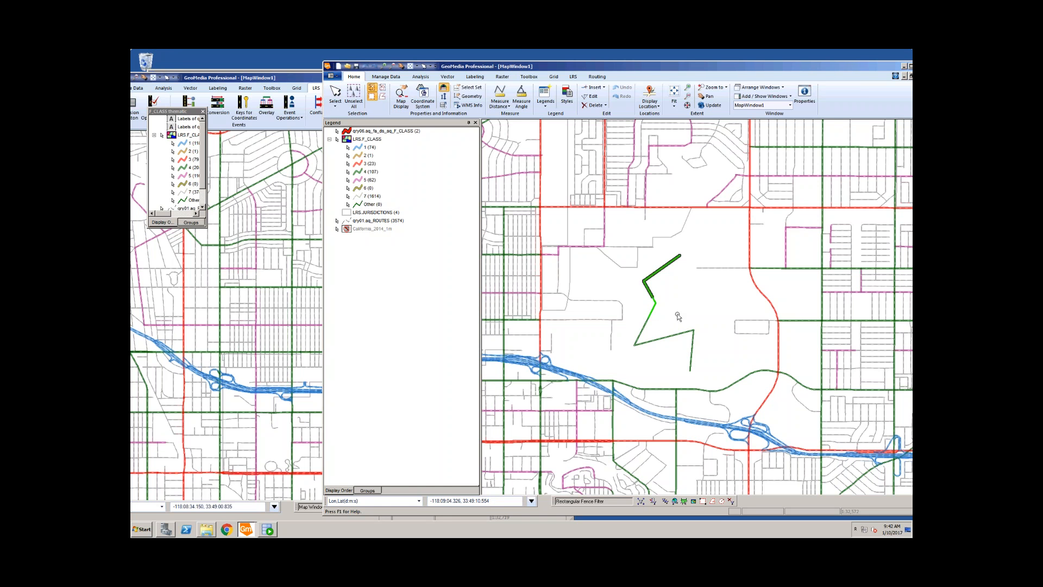
left_click(678, 292)
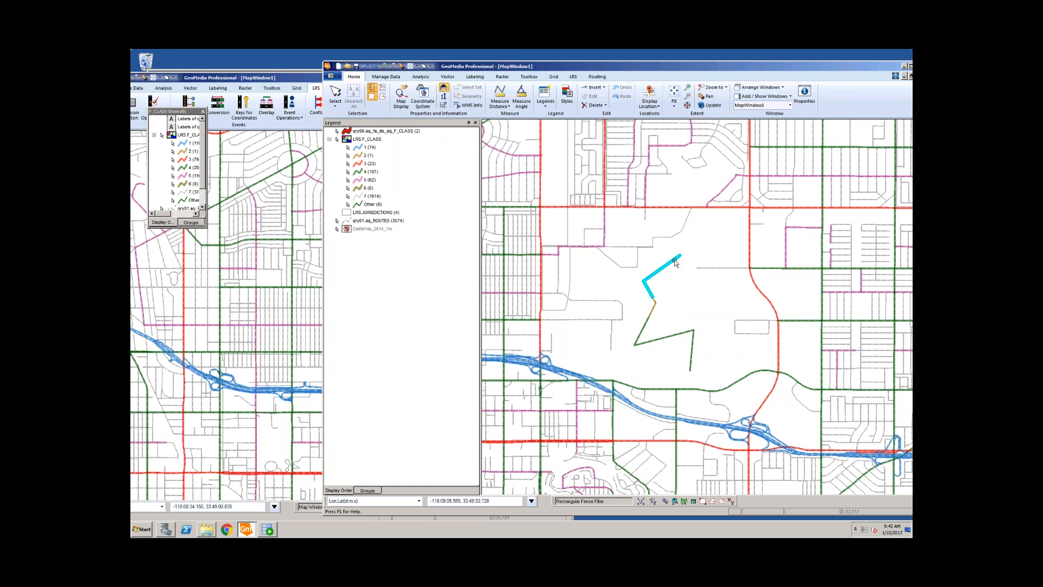
left_click(677, 263)
left_click(684, 301)
left_click(289, 78)
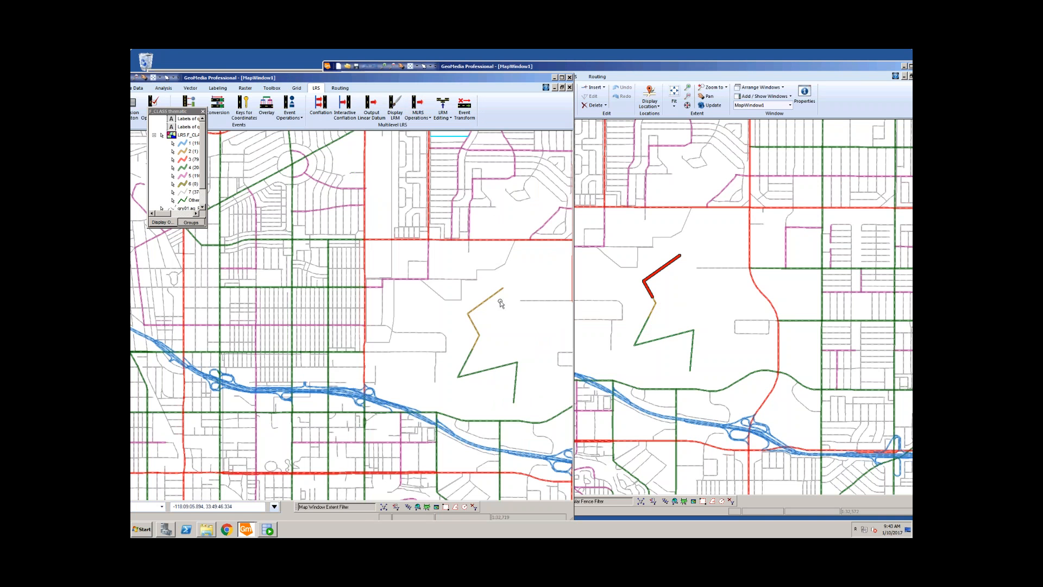
Step: Open the tan upper segment's properties and edit its begin and end measure values
left_click(478, 336)
double_click(478, 337)
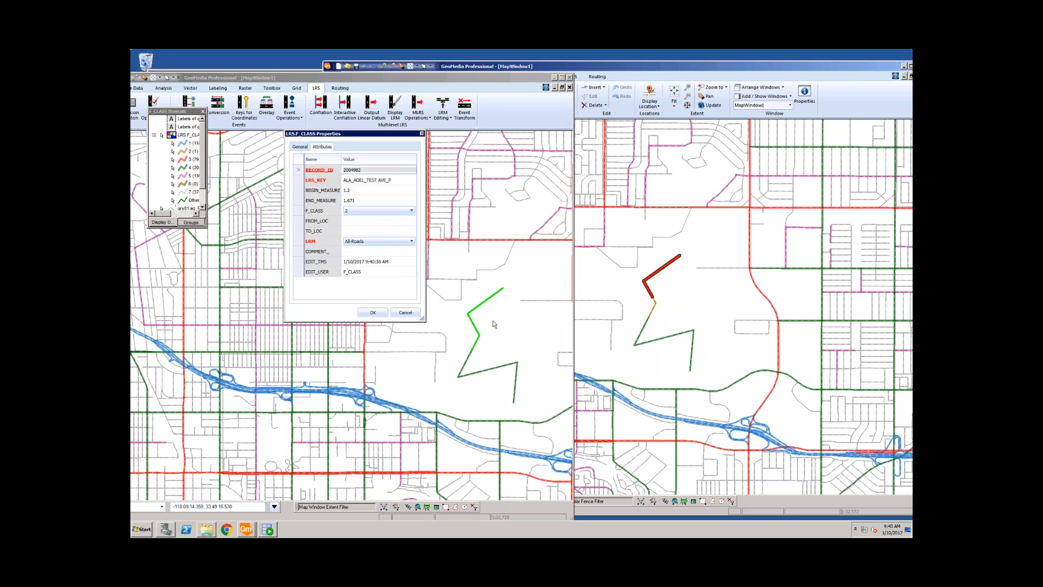
left_click(382, 190)
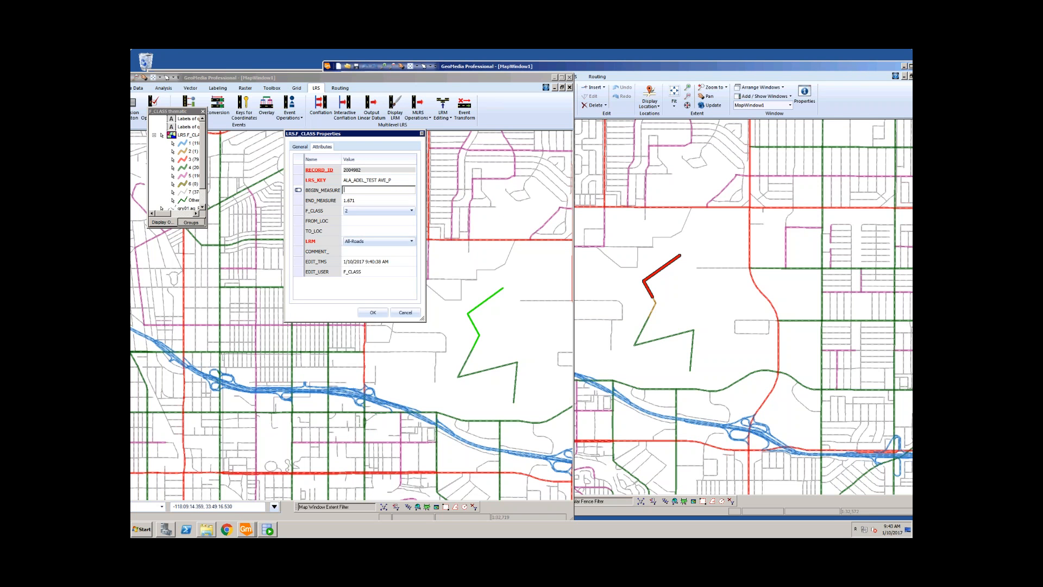
left_click(362, 201)
left_click(373, 312)
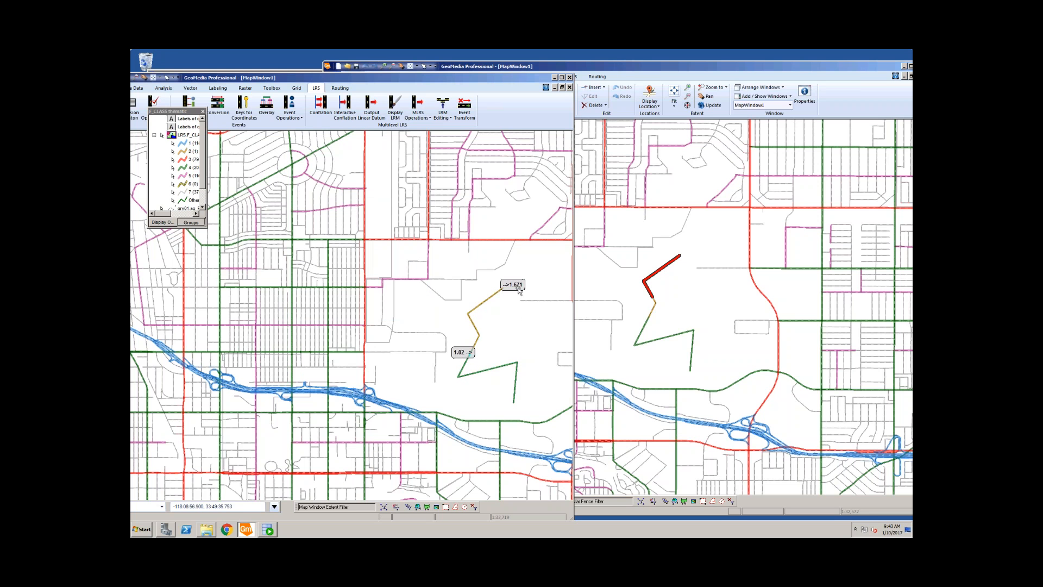
Step: Reselect the segment and save its empty BEGIN_MEASURE as 1.02
left_click(479, 306)
left_click(369, 190)
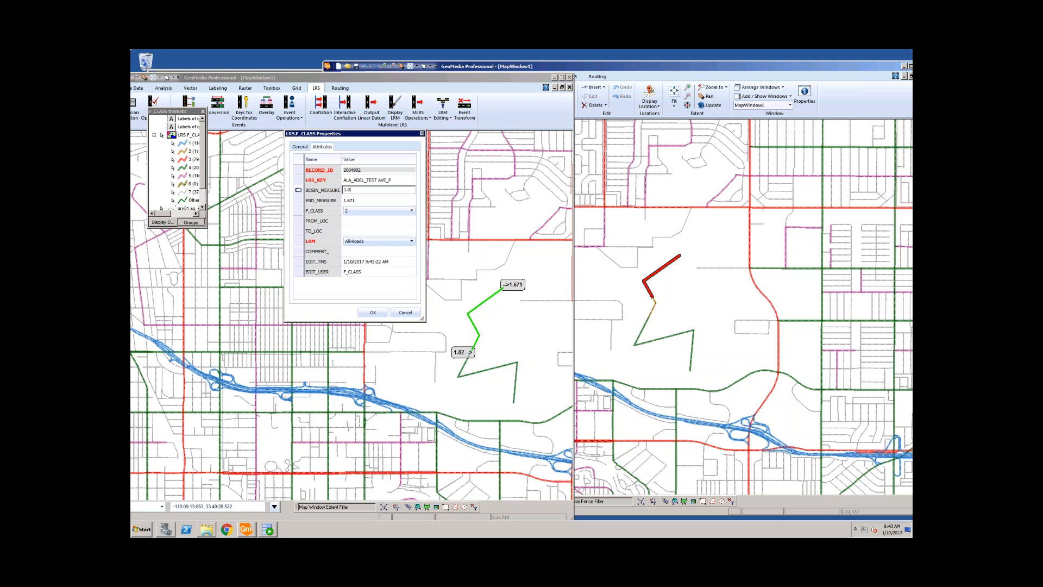
type("1.02")
left_click(363, 221)
left_click(373, 312)
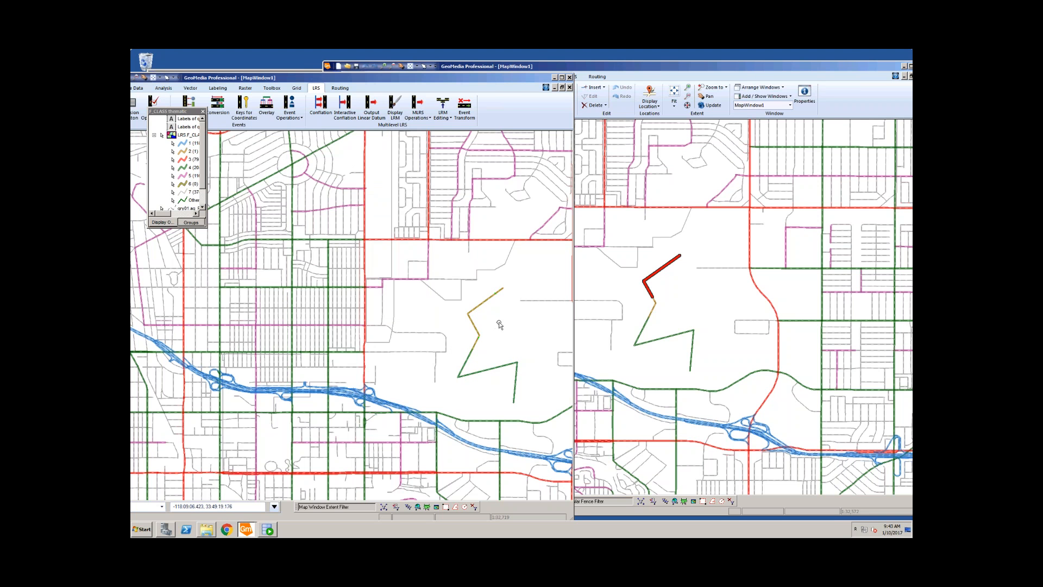
left_click(682, 296)
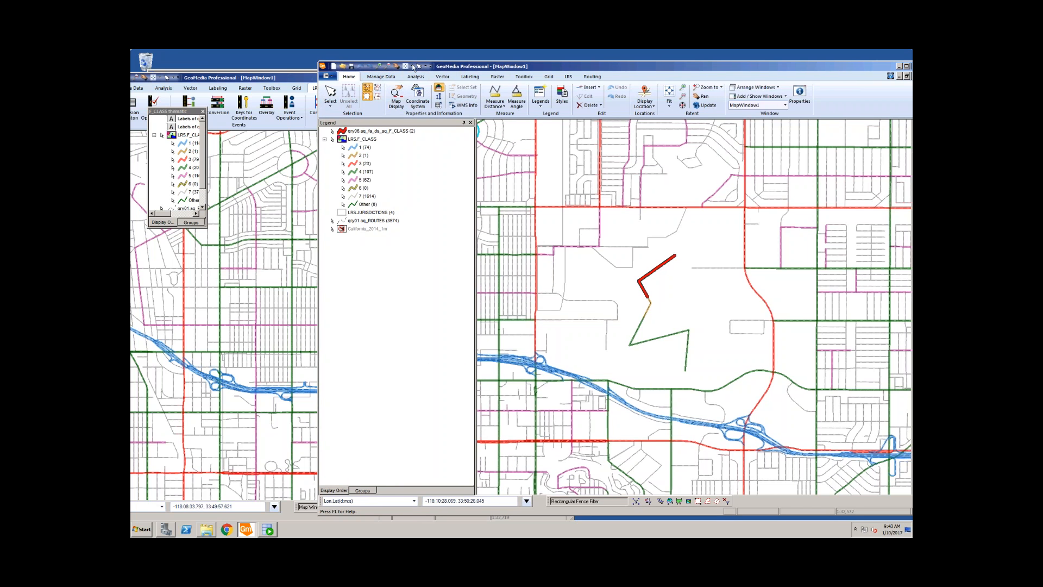
Step: Shift the second map window left, confirm the upper segment's BEGIN_MEASURE reads 1.02, and clear the selection
left_click_drag(464, 70, 399, 69)
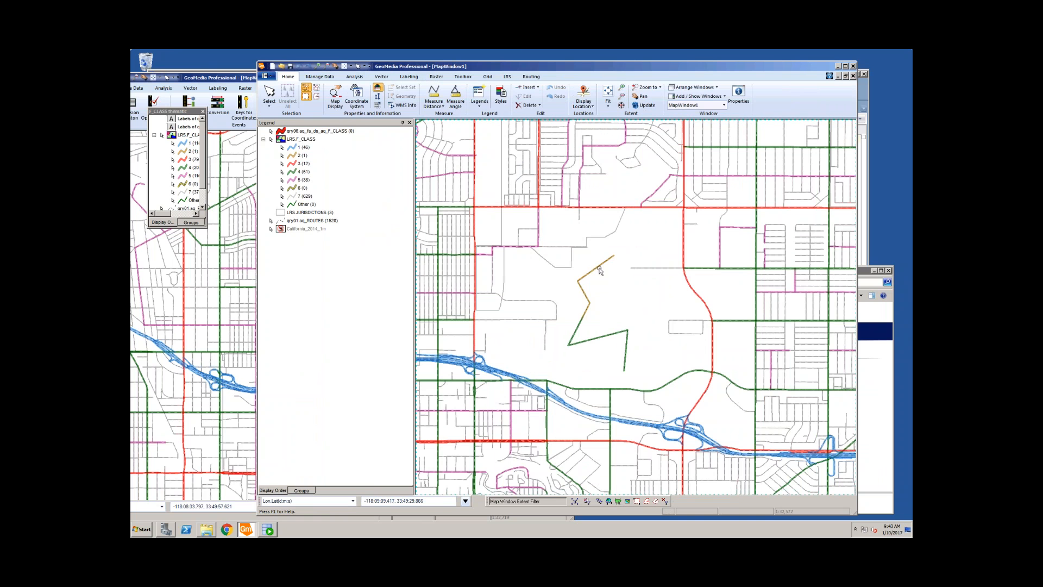
left_click(592, 301)
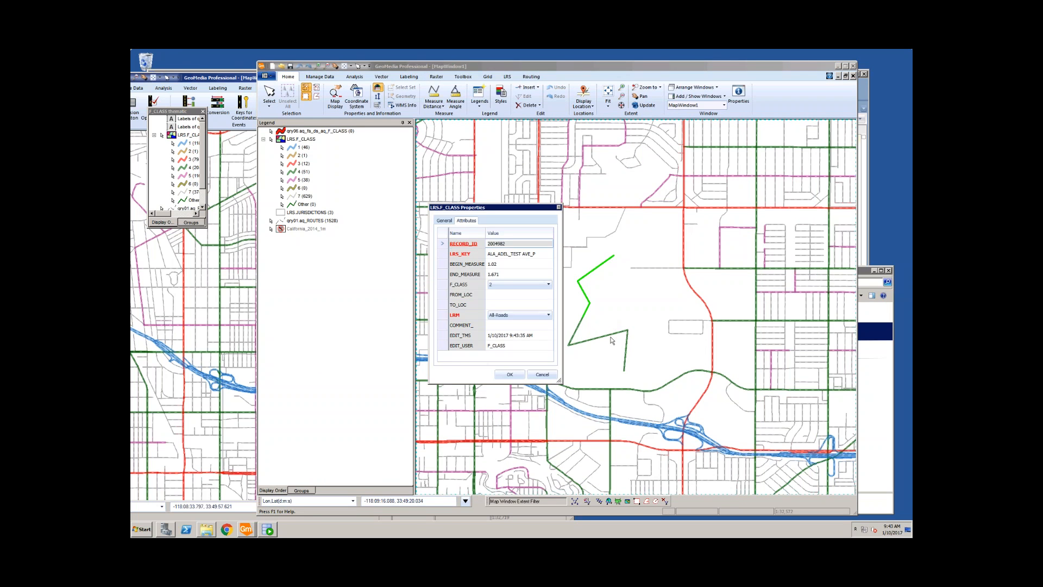
left_click(542, 375)
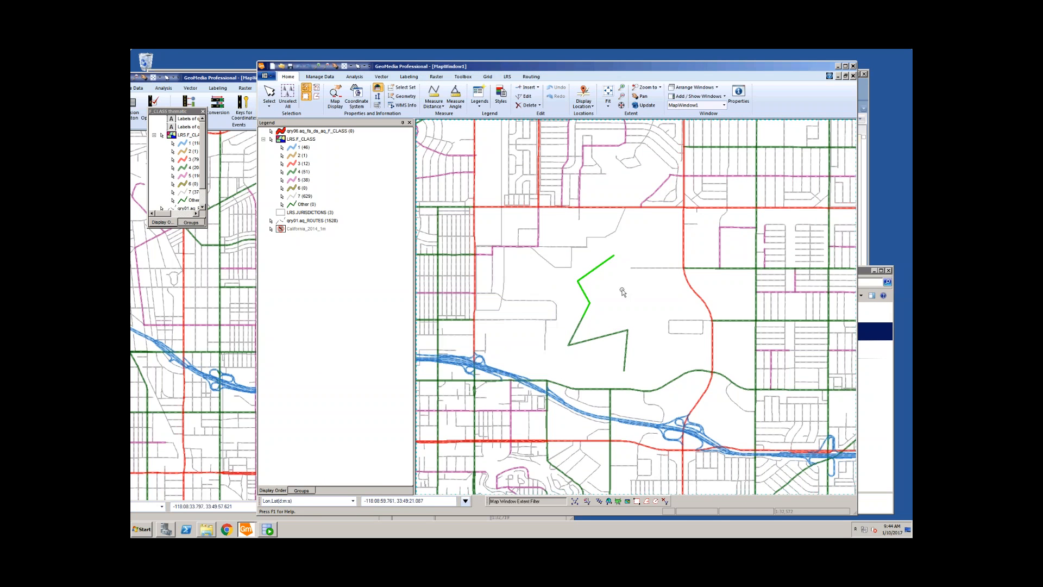
left_click(619, 305)
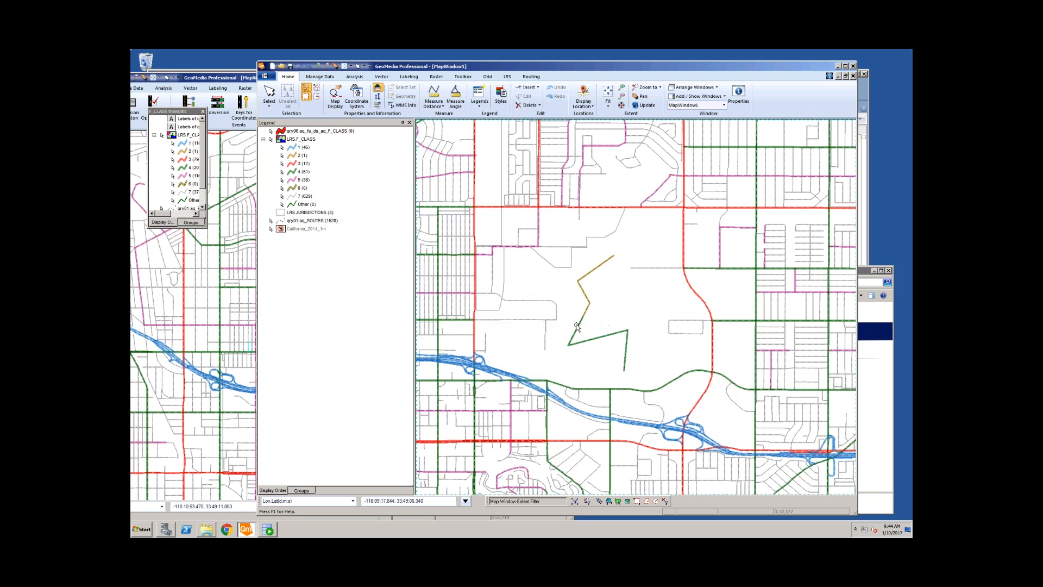
Step: Clear the zigzag route selection, wheel-zoom out and back in, and open the Analysis tools
left_click(586, 298)
left_click(611, 298)
scroll(611, 308, "down", 3)
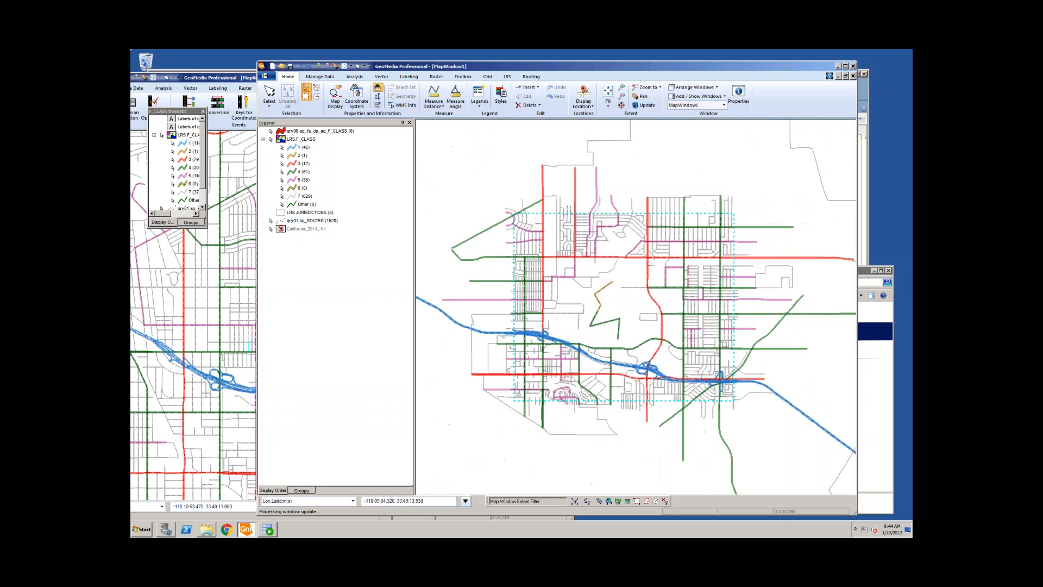
scroll(611, 309, "up", 2)
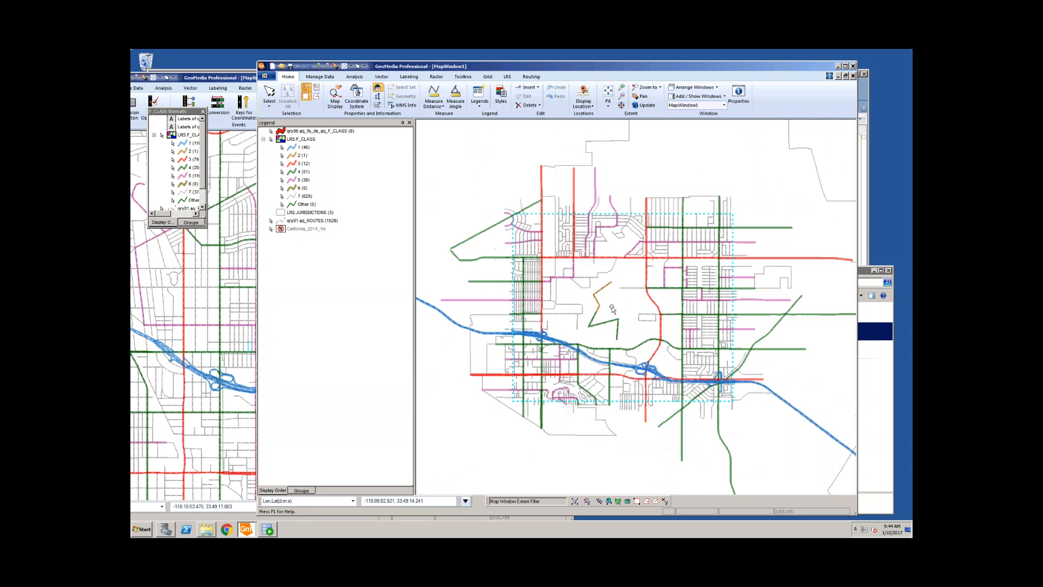
scroll(611, 306, "up", 1)
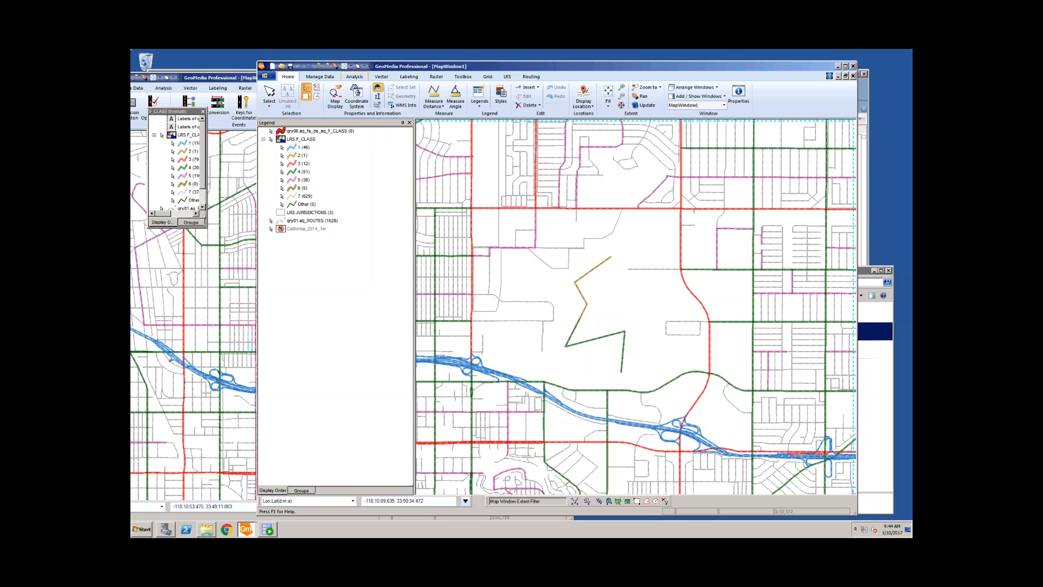
left_click(356, 78)
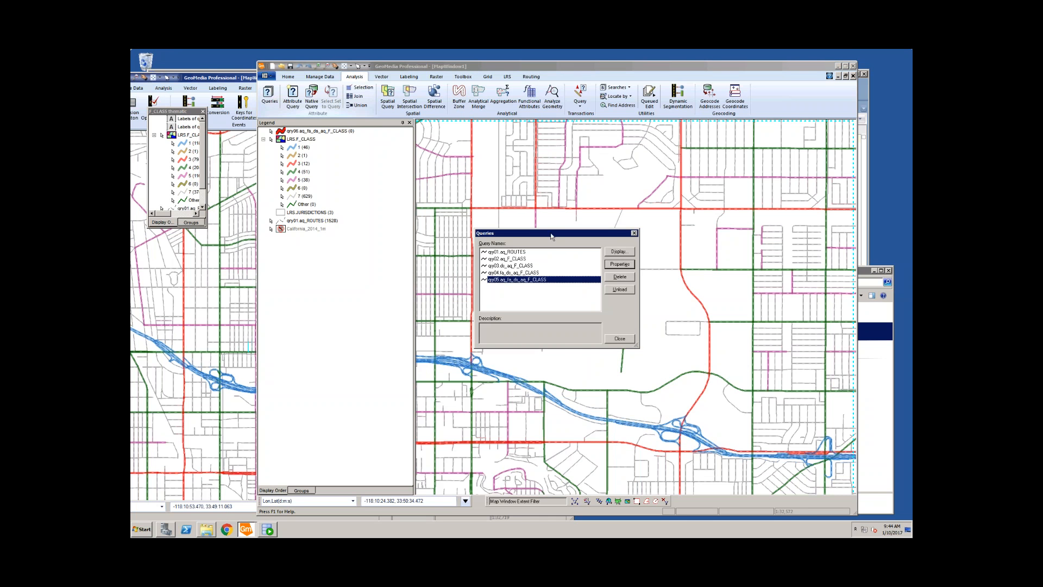
Step: Review qry03 and qry04.fa_ds_aq_F_CLASS, inspecting the fa_dist distance expression without changes
left_click_drag(550, 235, 521, 158)
left_click(510, 188)
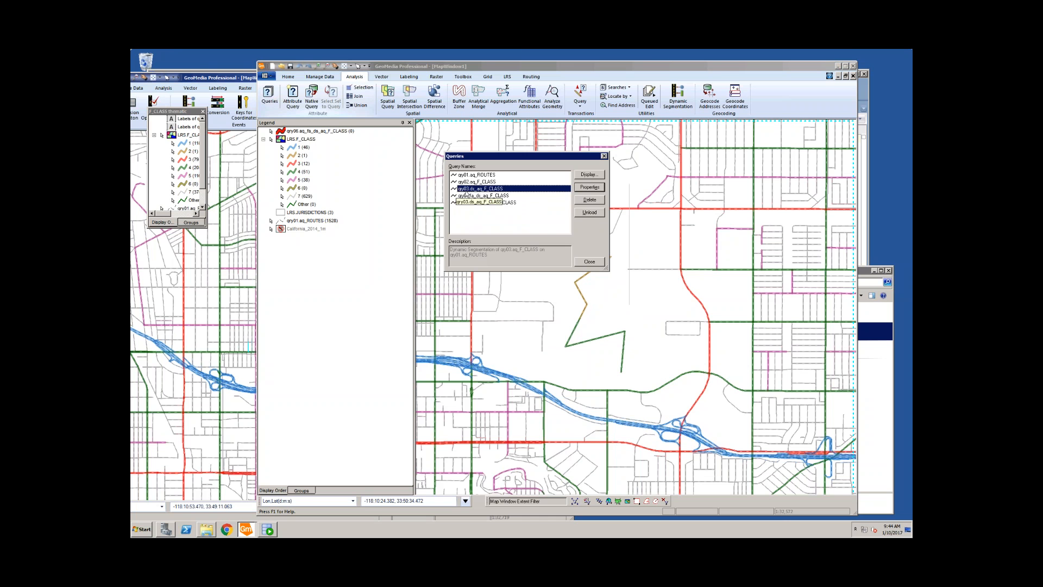
left_click(487, 196)
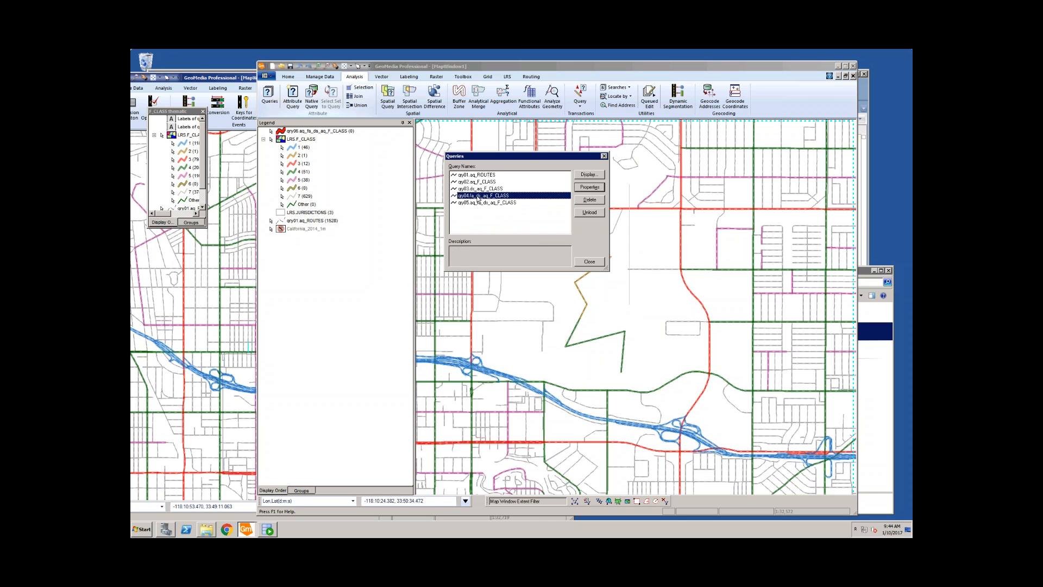
double_click(478, 196)
left_click(560, 233)
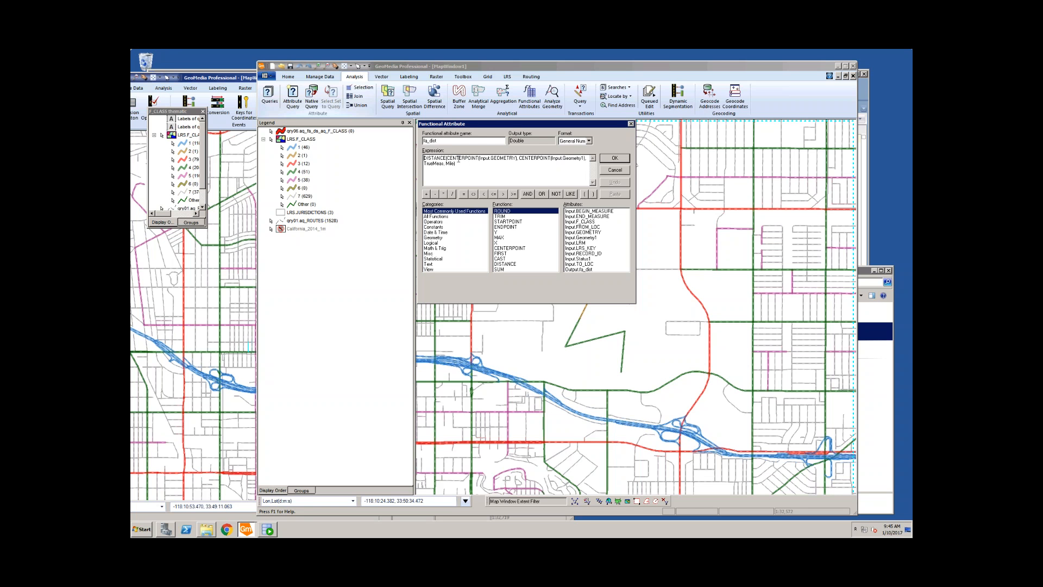
left_click_drag(457, 159, 585, 159)
left_click(452, 165)
left_click(624, 172)
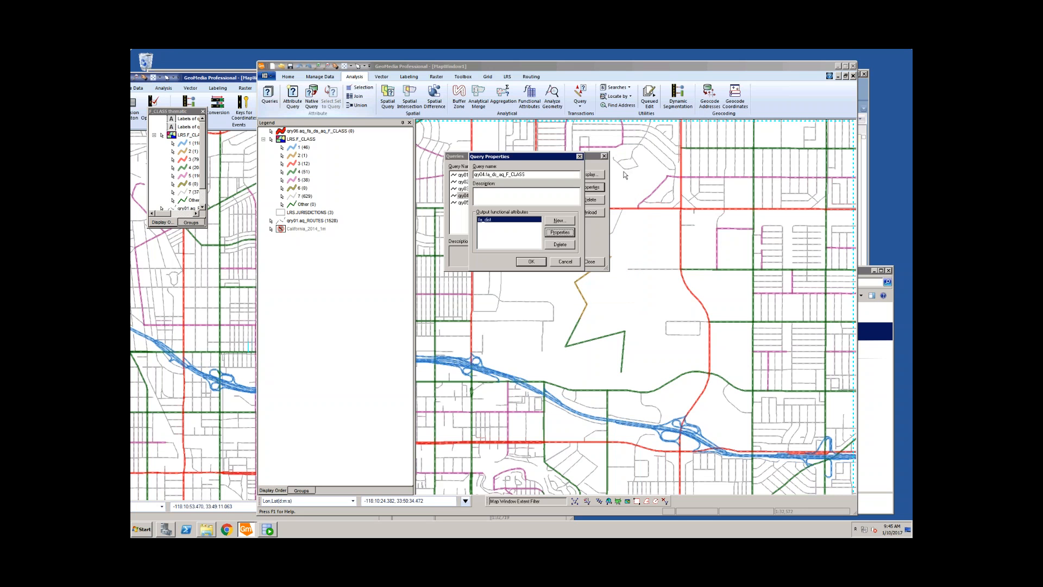
left_click(569, 262)
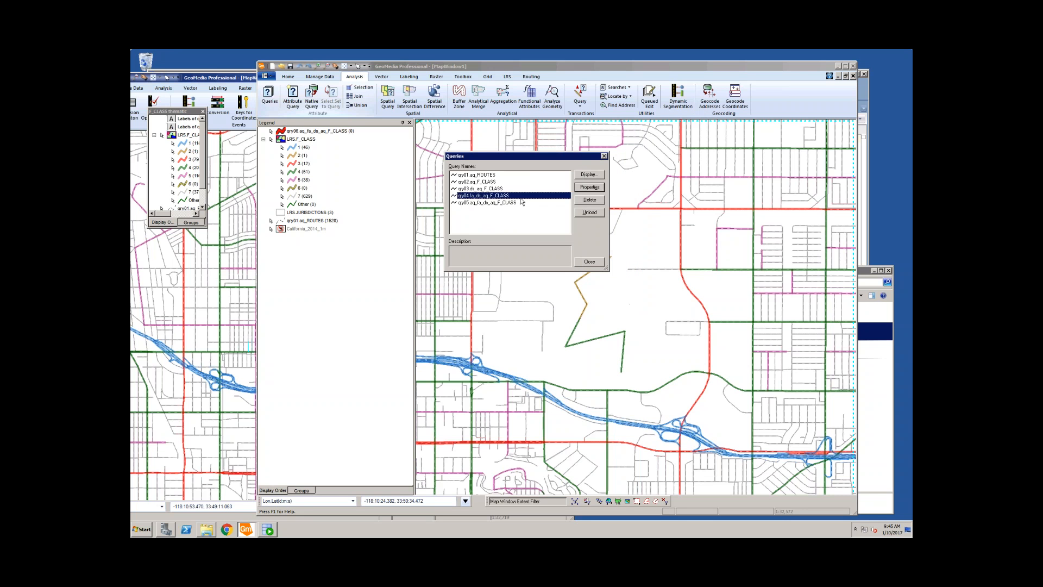
Step: Inspect qry05's fa_dist filter with its 0.0009 threshold, cancel, and close the Queries list
double_click(484, 205)
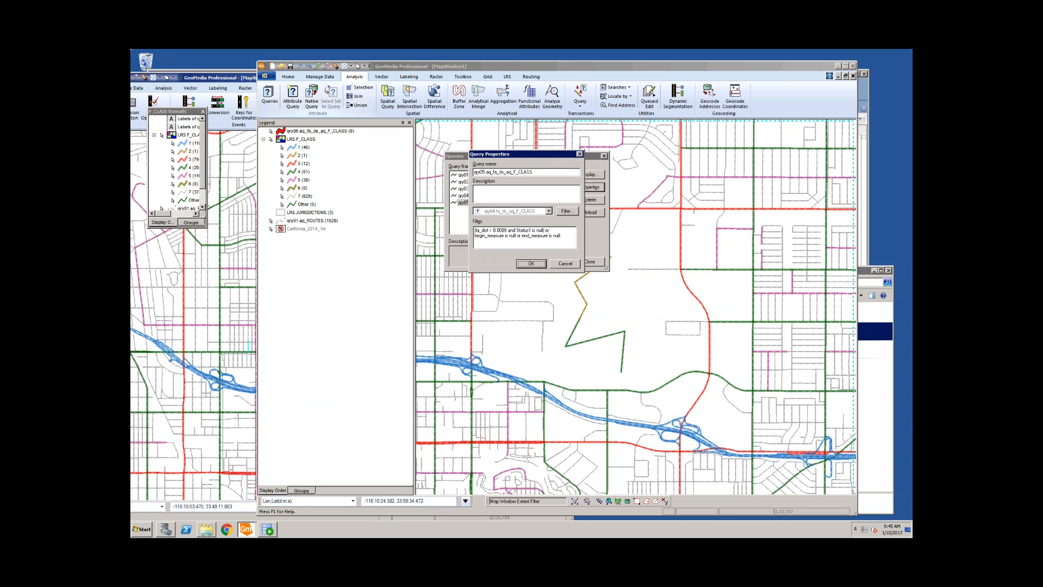
double_click(482, 230)
mouse_move(492, 230)
left_mouse_down()
mouse_move(557, 237)
mouse_move(474, 230)
left_mouse_up()
left_click(565, 237)
left_click(517, 236)
left_click(565, 262)
left_click(560, 266)
left_click(590, 262)
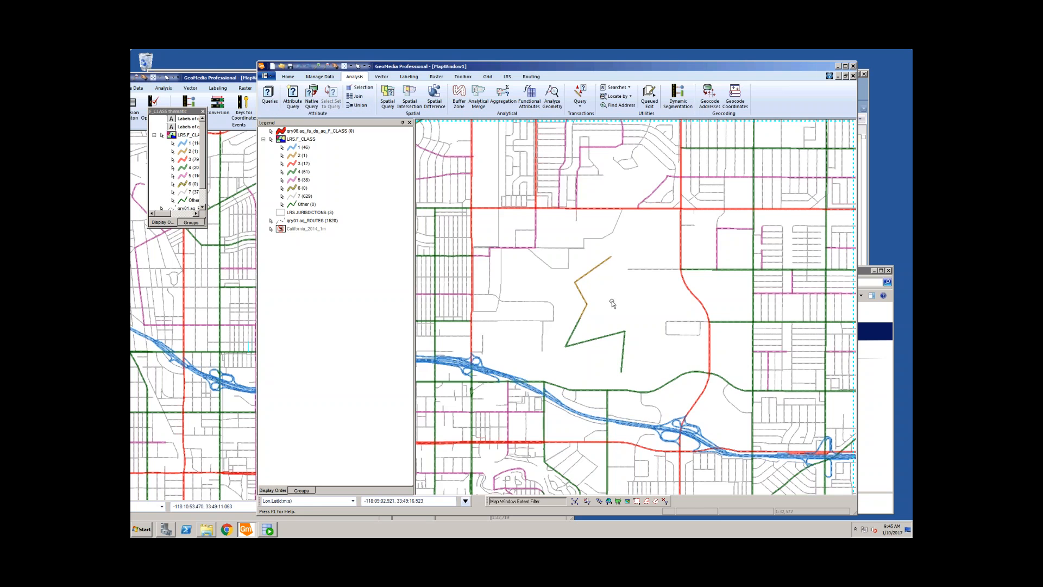
scroll(612, 303, "down", 1)
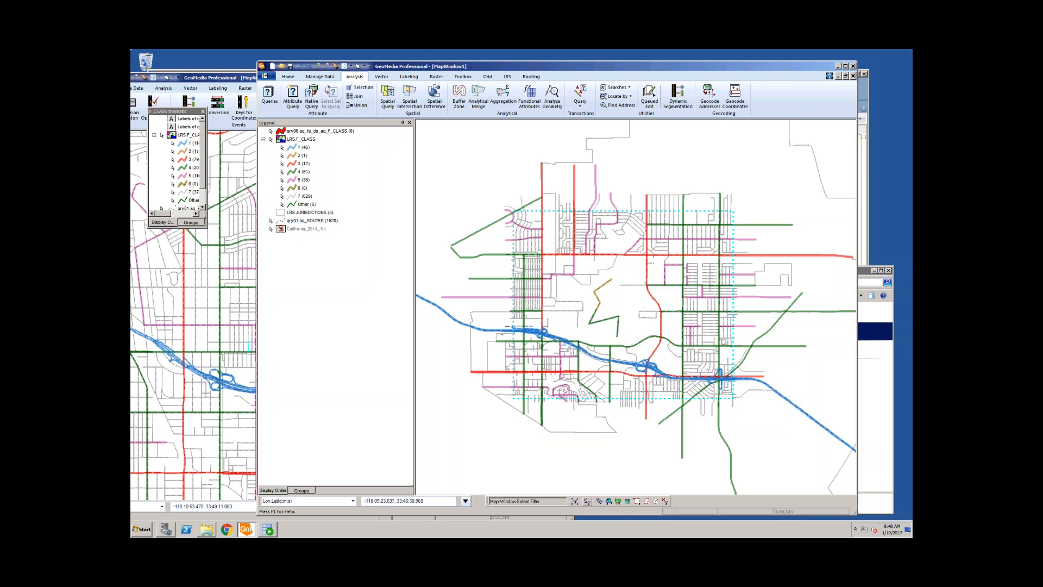
Step: Filter the map by LRS.JURISDICTIONS reference feature COUNTY = Sacramento, then switch GeoMedia windows
left_click(609, 502)
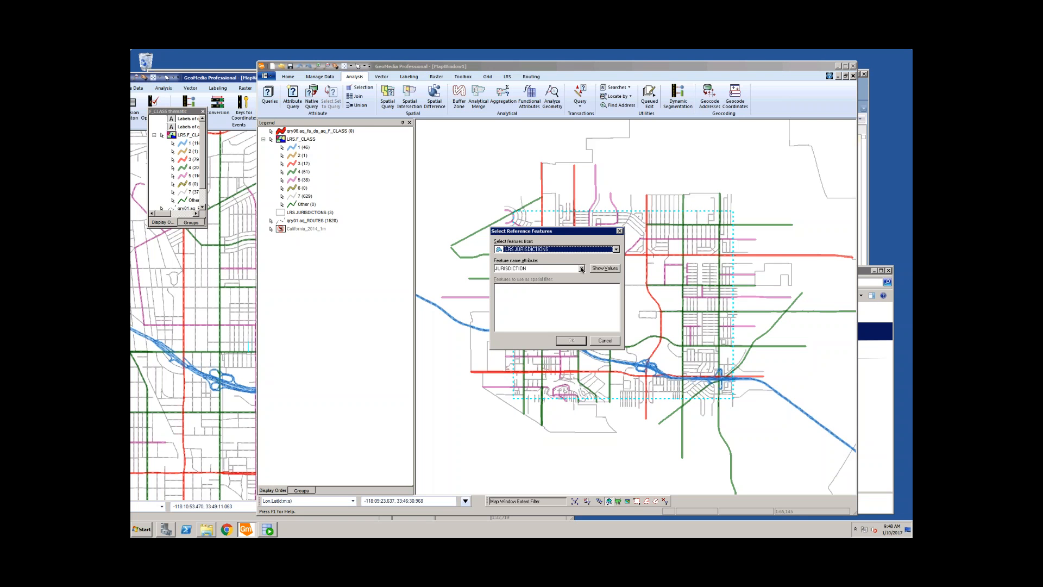
left_click(581, 268)
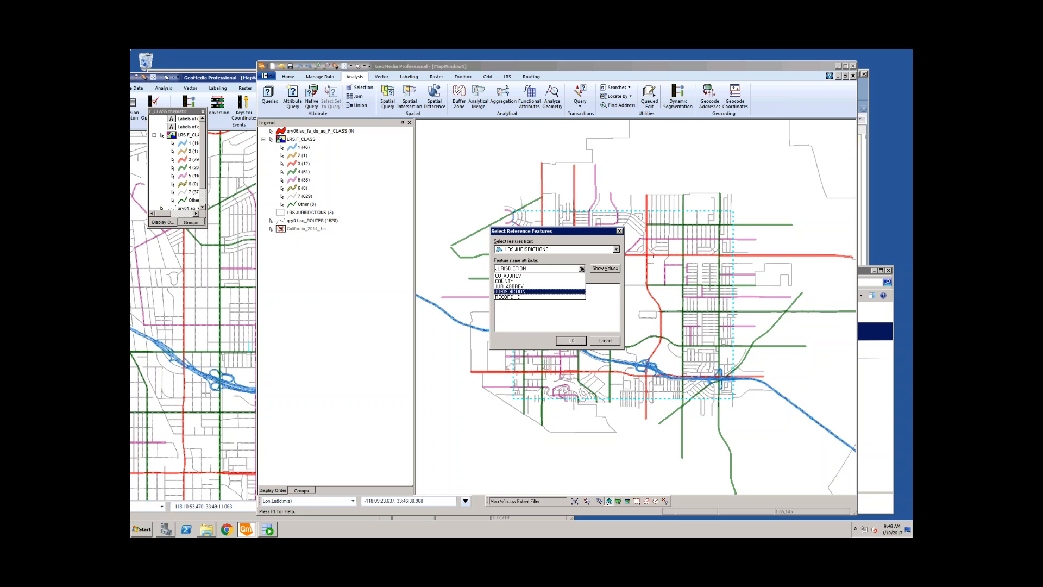
left_click(505, 281)
left_click(604, 268)
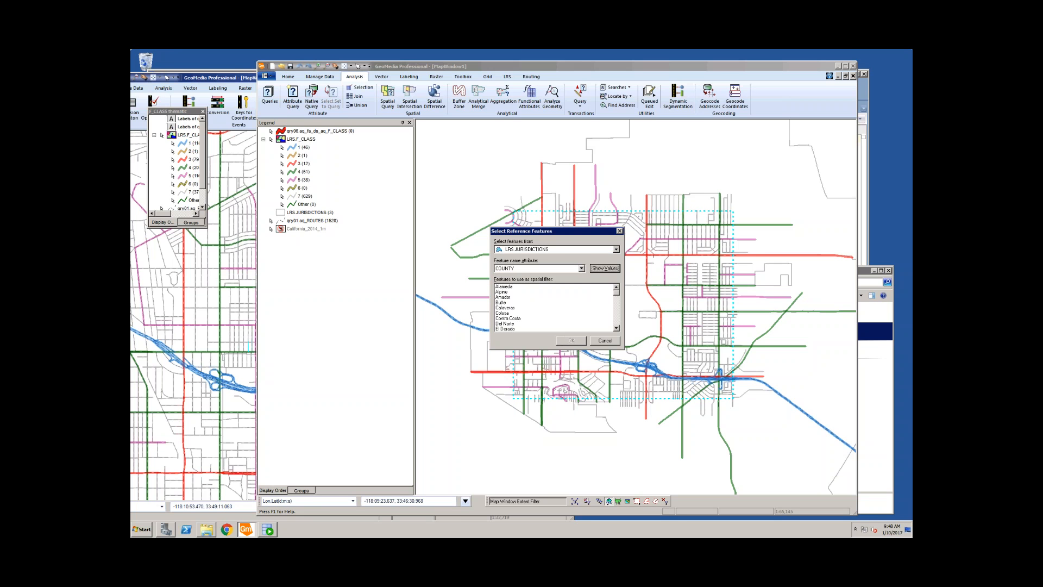
left_click_drag(617, 293, 618, 313)
left_click(514, 292)
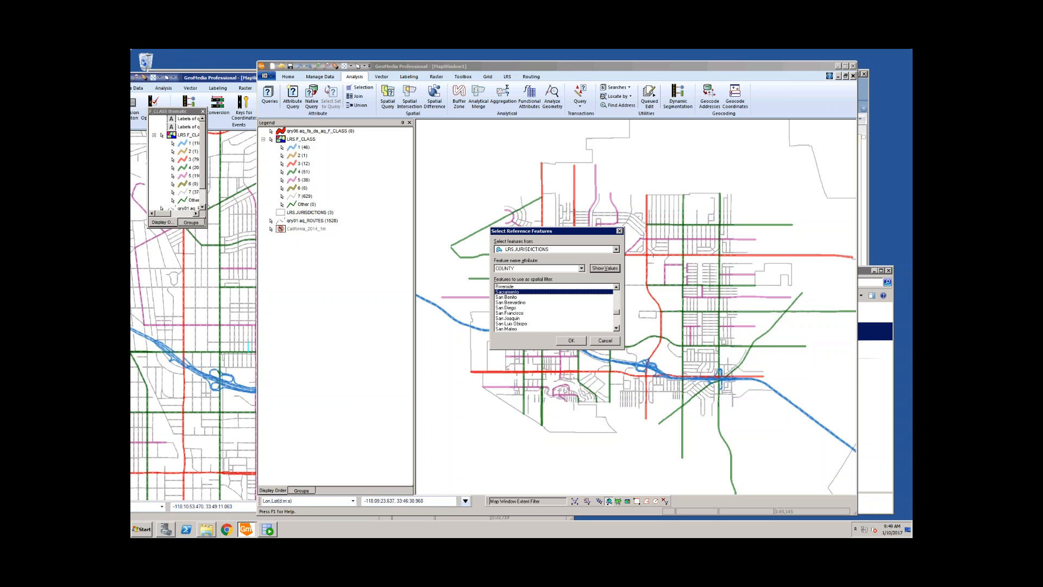
left_click(571, 341)
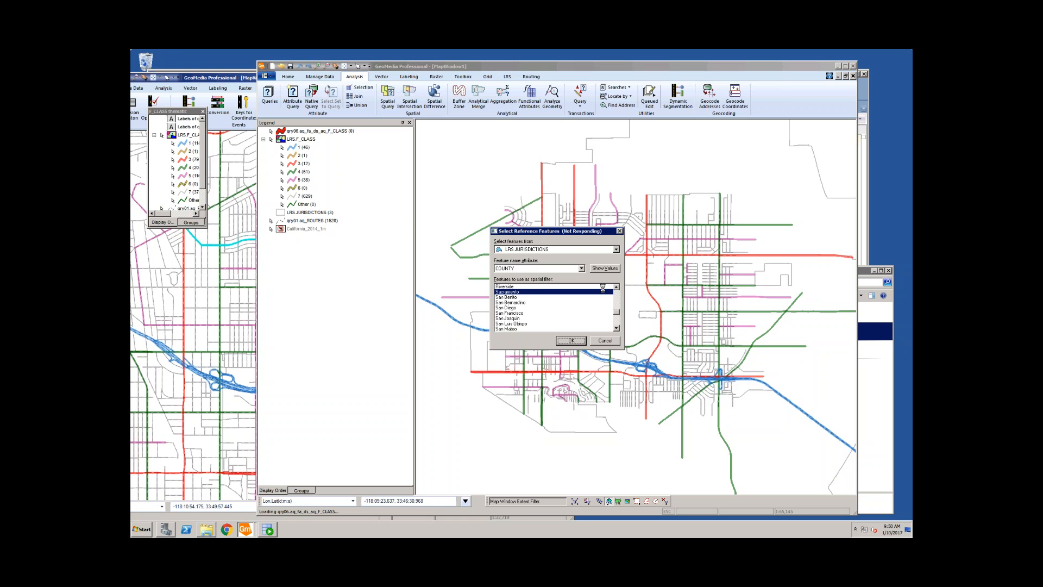
left_click(219, 77)
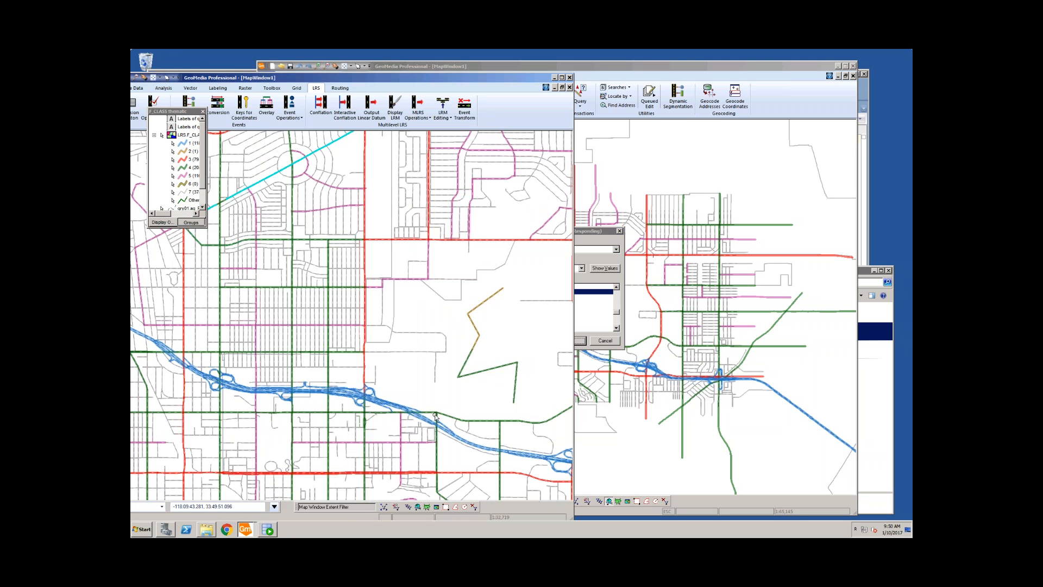
Step: Start a reference feature filter in this window using LRS.JURISDICTIONS under F_CLASS
left_click(418, 507)
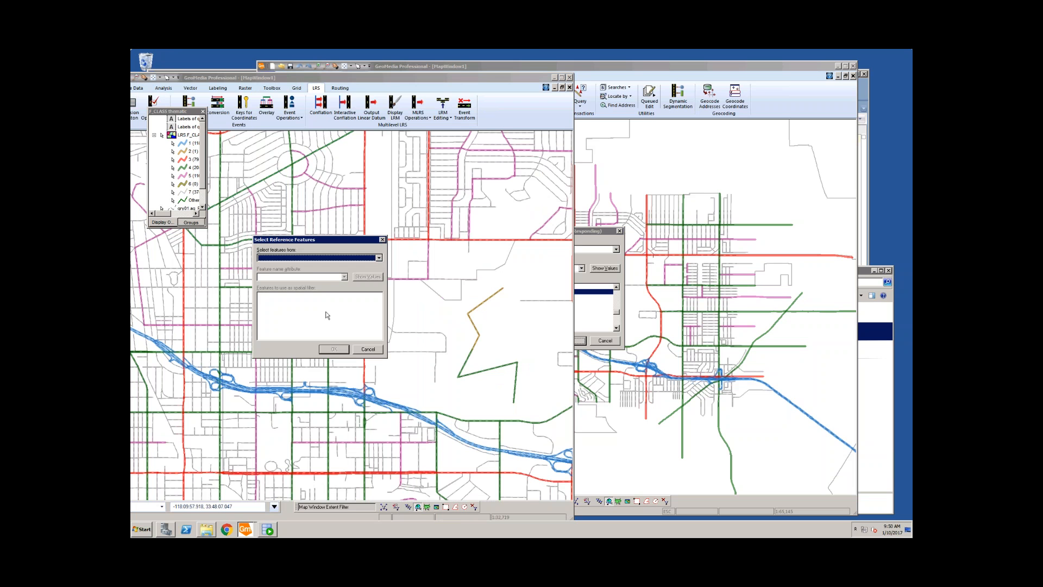
left_click(379, 257)
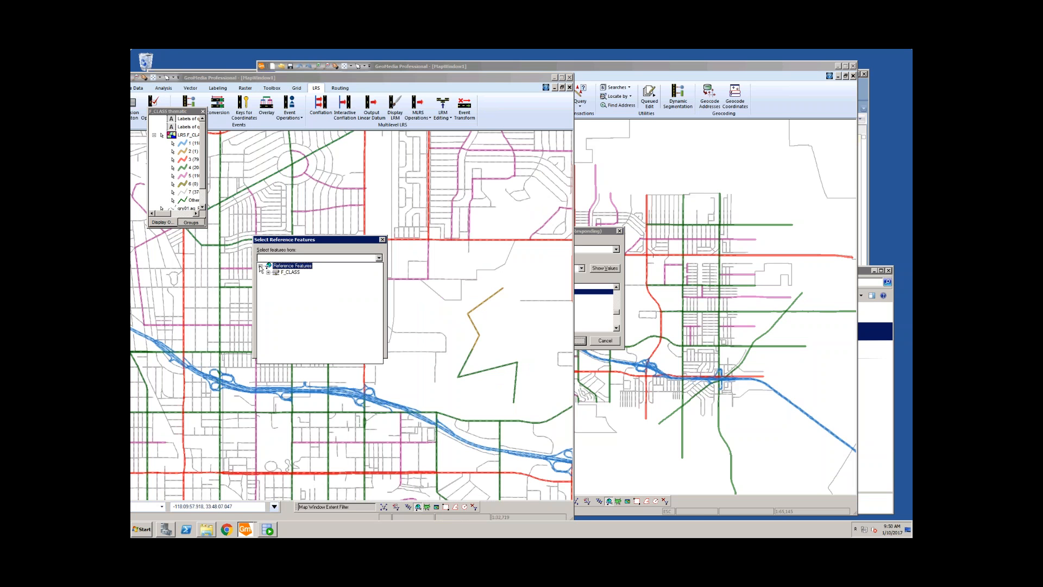
left_click(269, 272)
left_click(294, 280)
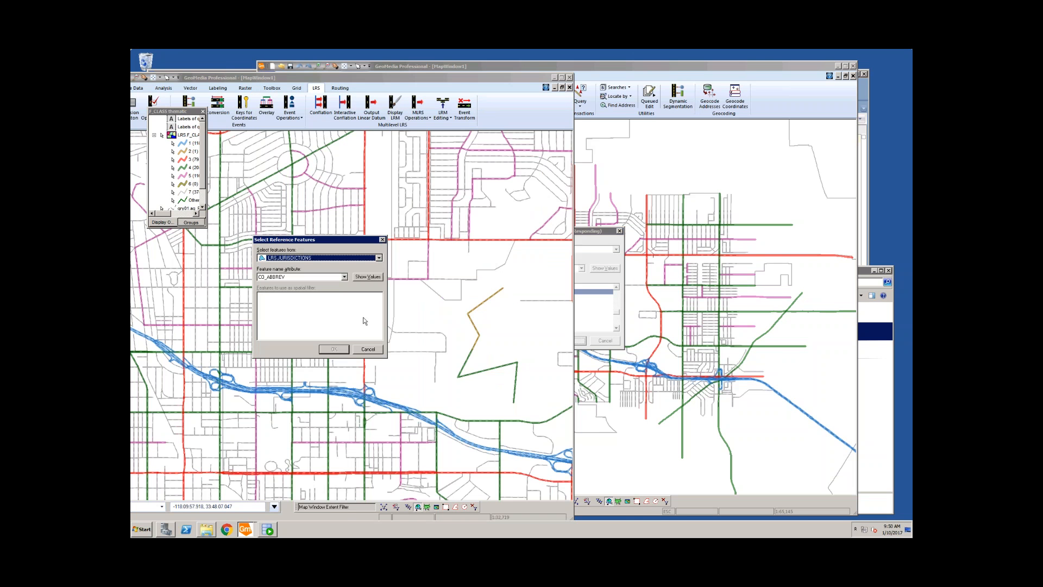
Step: Key the filter on COUNTY, select Sacramento, and end the frozen GeoMedia instance
left_click(344, 277)
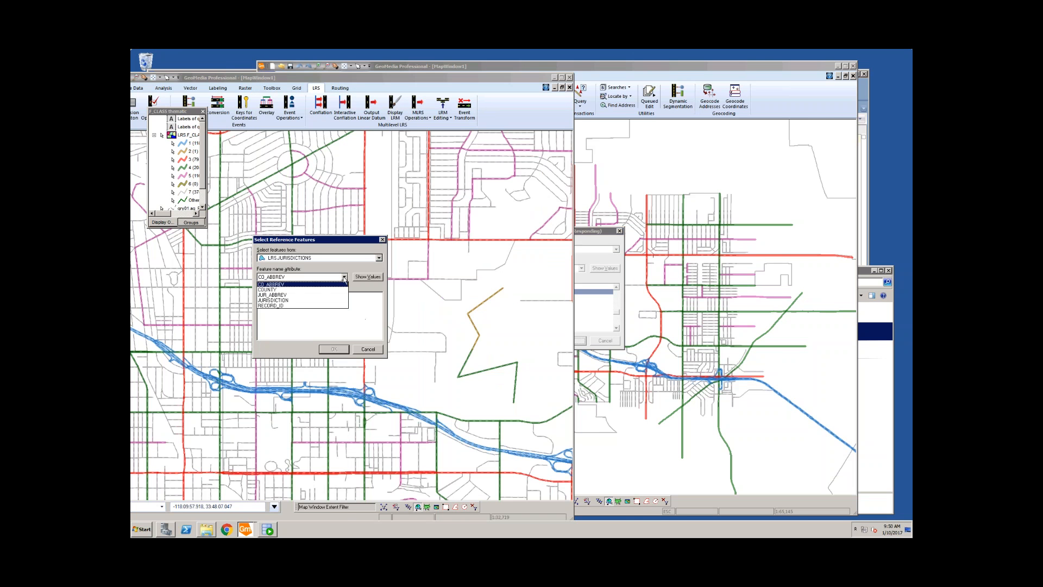
left_click(293, 290)
left_click(368, 276)
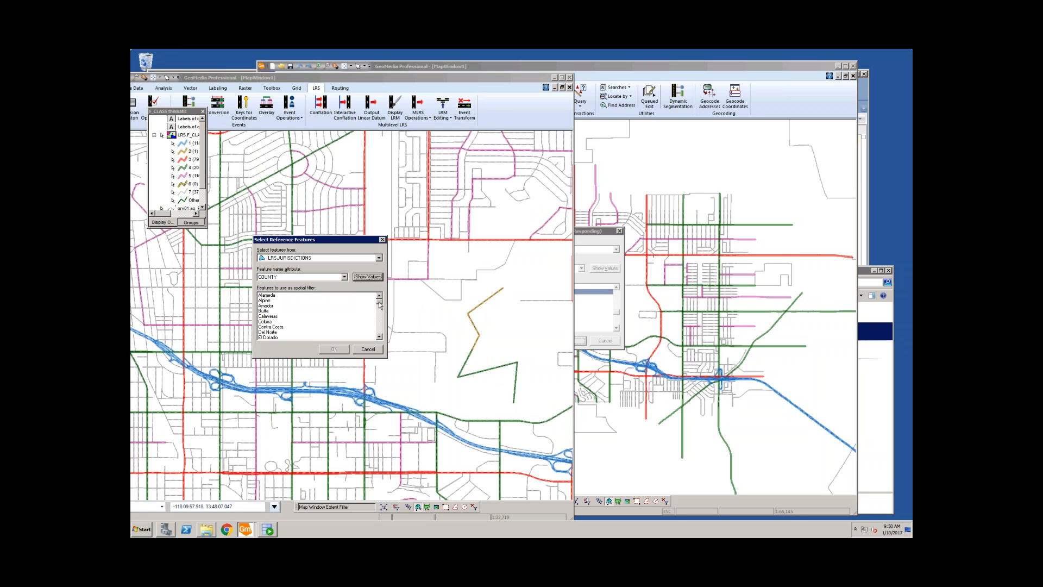
left_click_drag(379, 302, 382, 322)
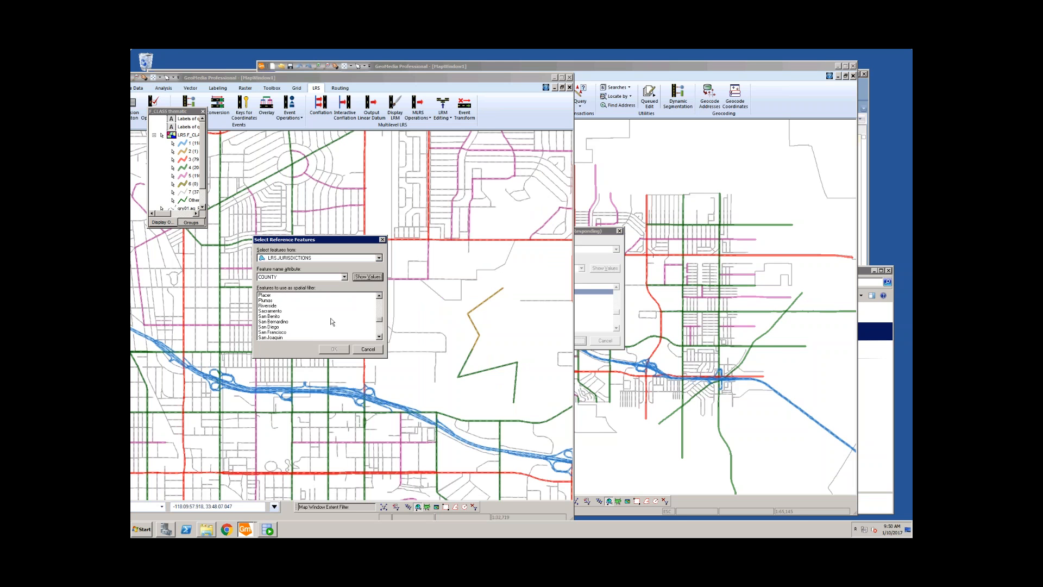
left_click(277, 311)
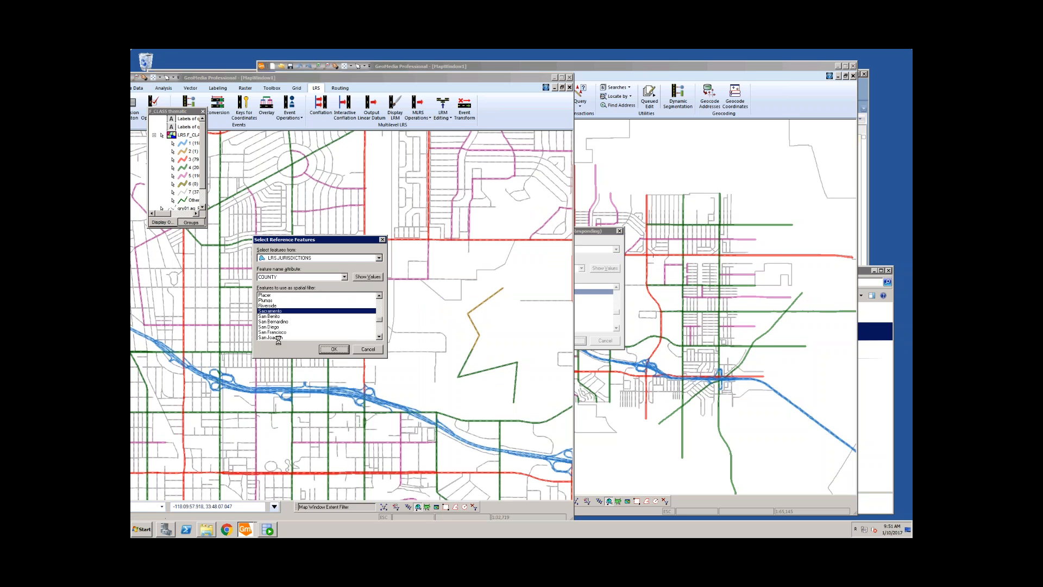
left_click(810, 66)
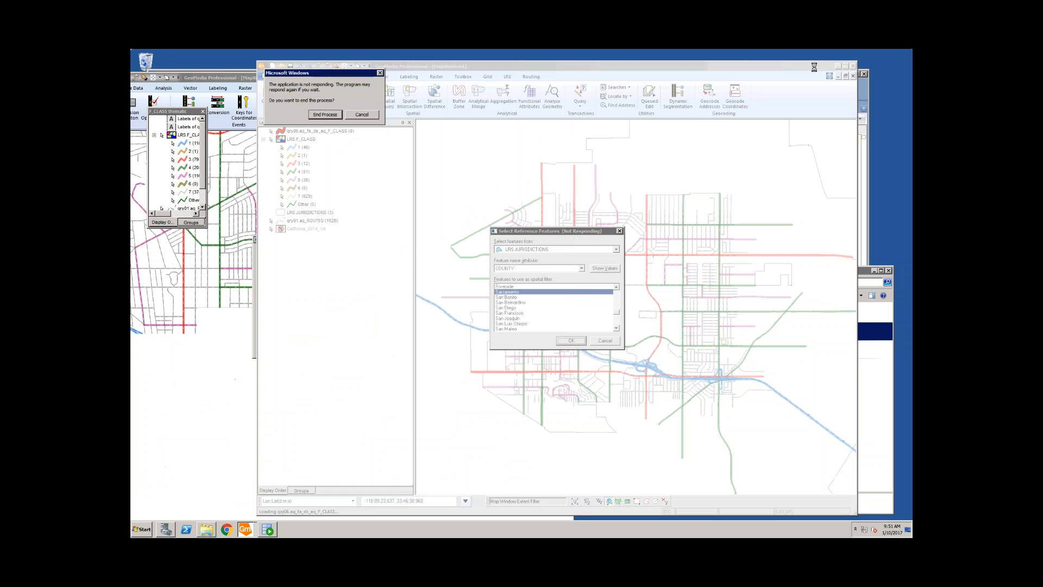
left_click(336, 114)
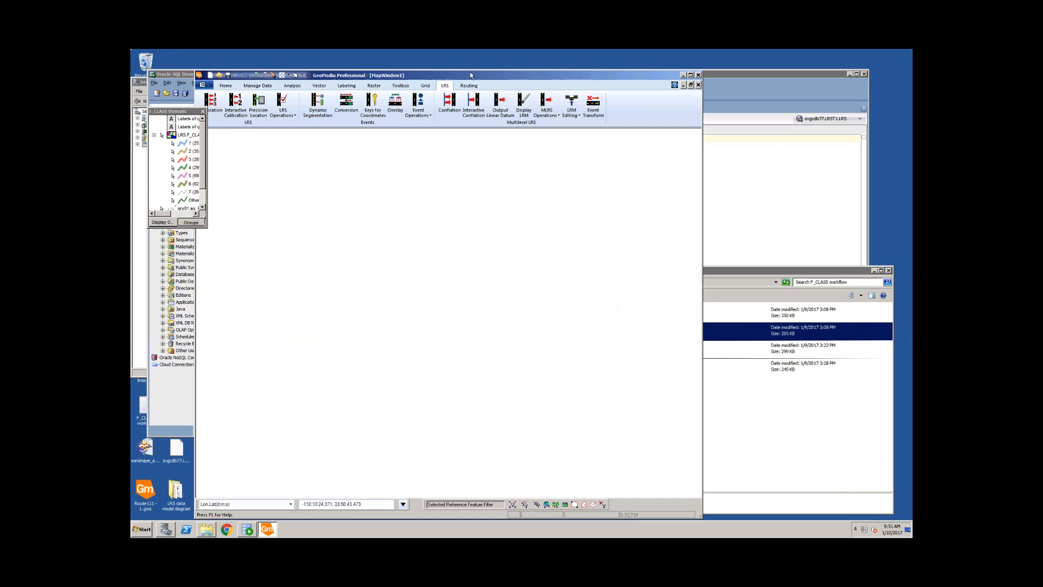
Step: Redraw the LRS F_CLASS routes, then zoom twice into the dense central city road network
right_click(185, 137)
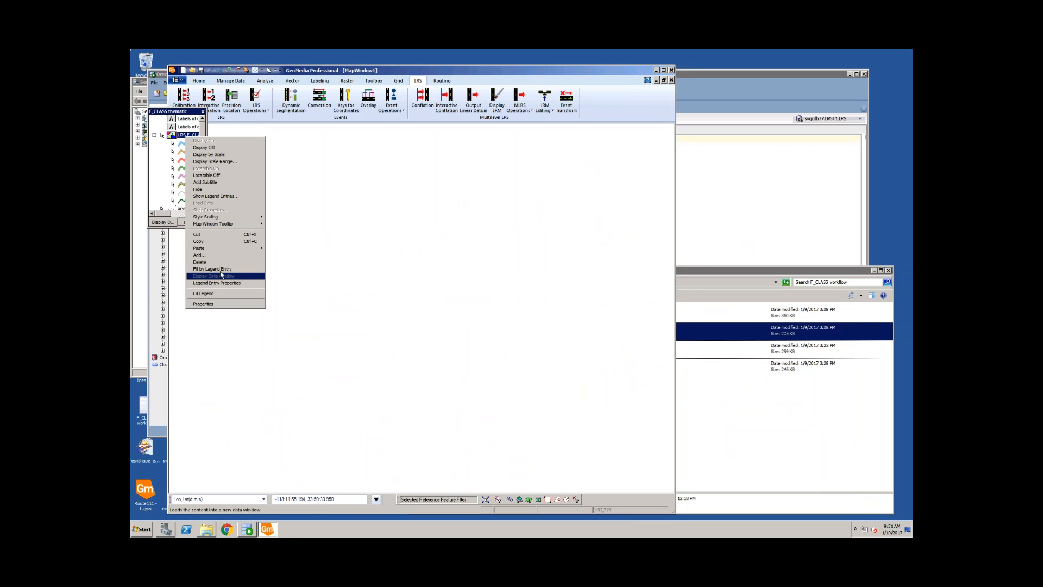
left_click(217, 294)
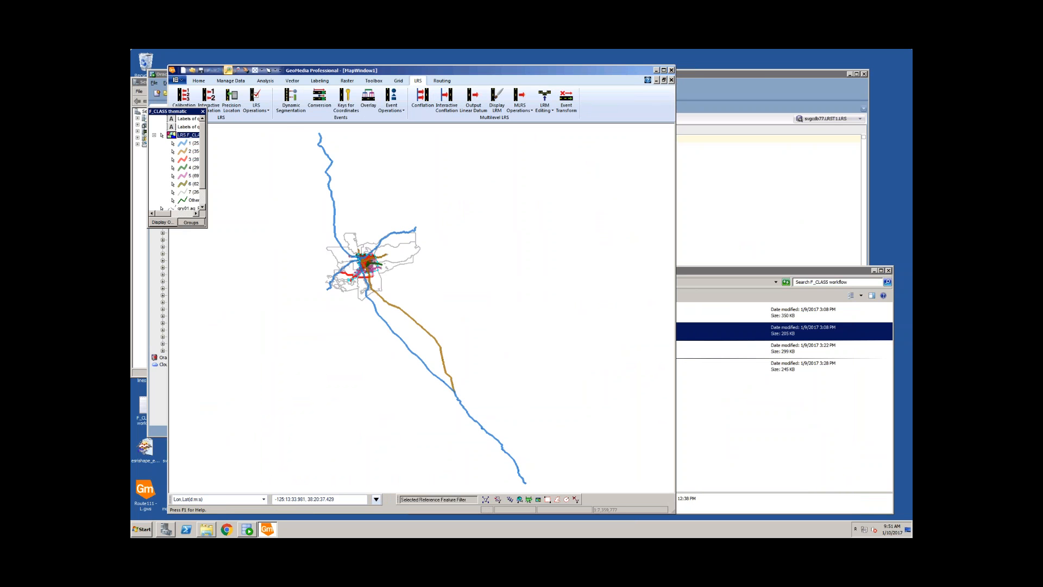
left_click_drag(351, 255, 377, 271)
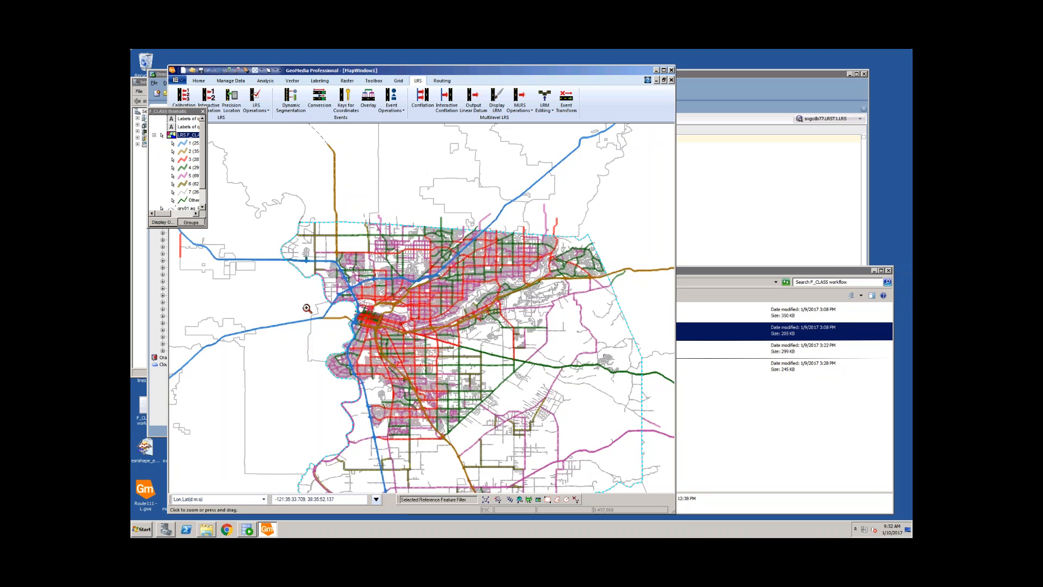
left_click_drag(319, 335, 423, 412)
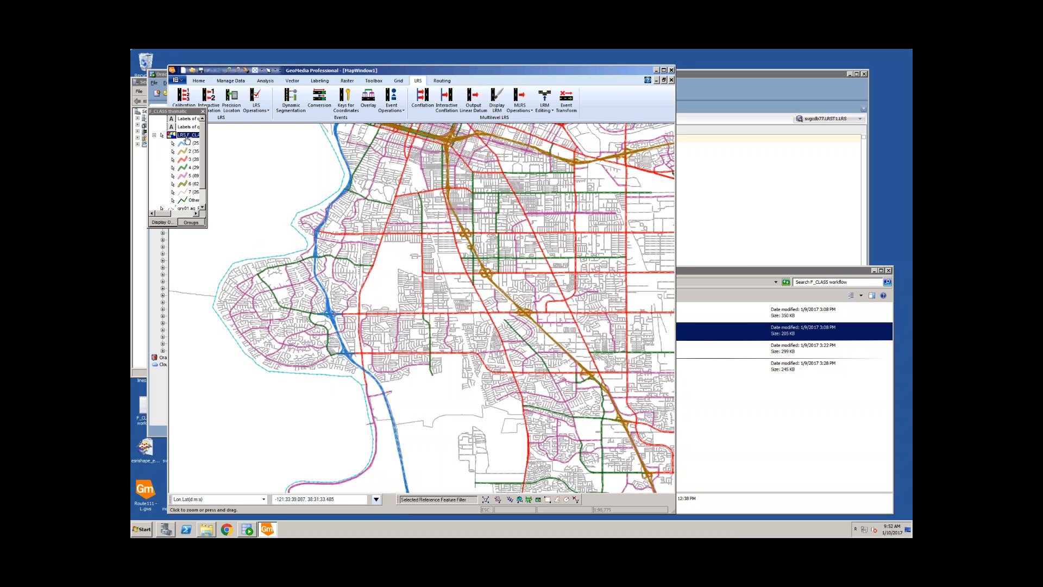
Step: Turn off the F_CLASS thematic layer display and zoom into the area beside the river
right_click(186, 140)
left_click(203, 143)
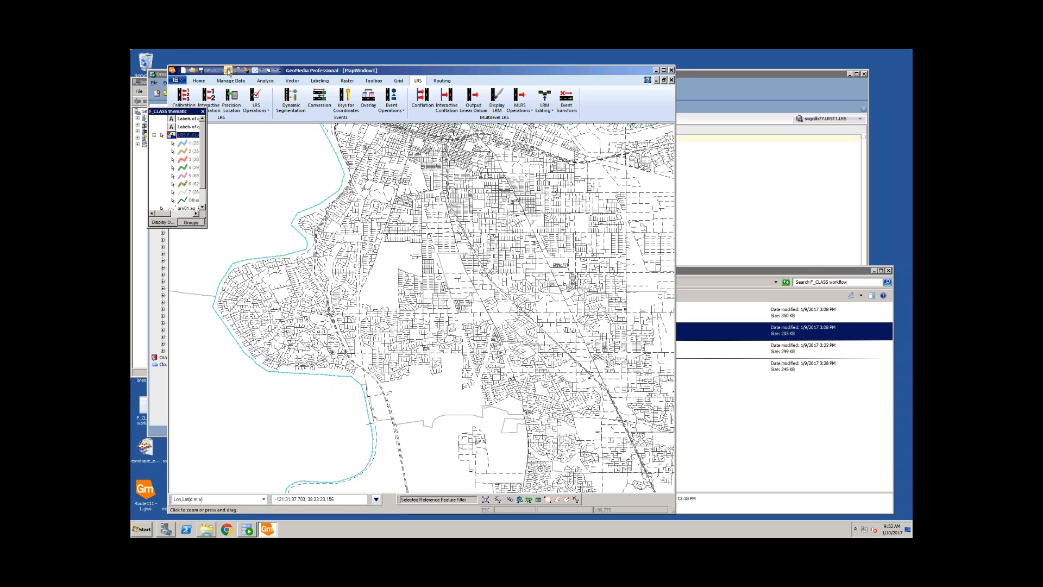
left_click_drag(331, 373, 442, 475)
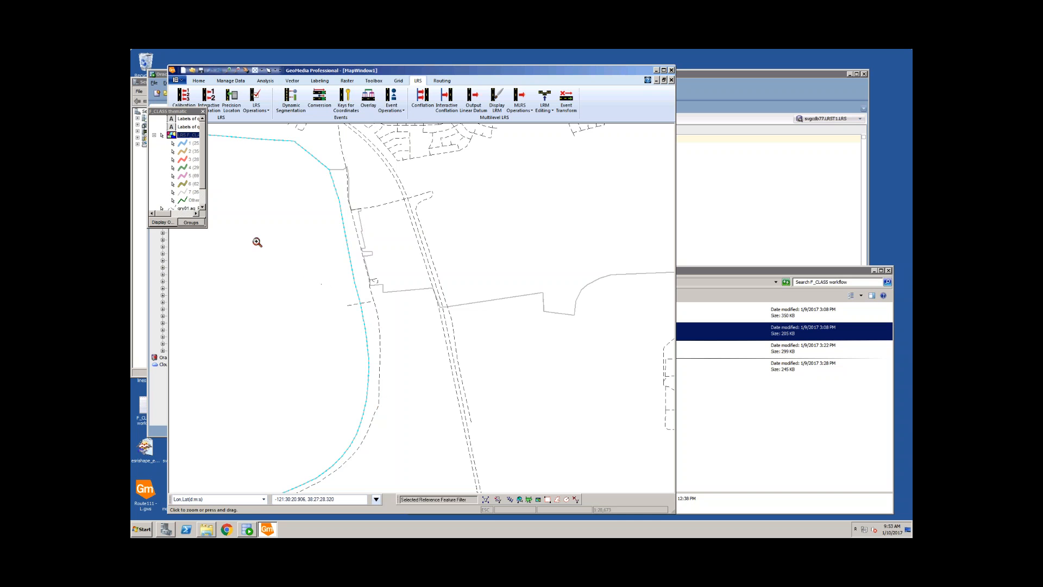
Step: Enlarge the legend, set LRS JURISDICTIONS to Display Off and LRS.F_CLASS to Display On
left_click_drag(207, 227, 256, 279)
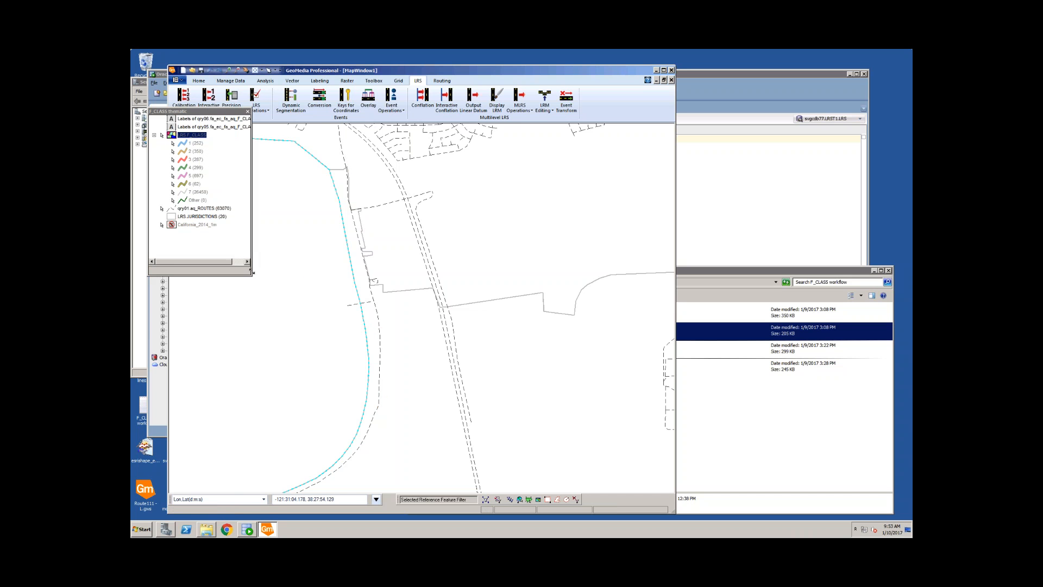
left_click(213, 216)
right_click(213, 217)
left_click(224, 229)
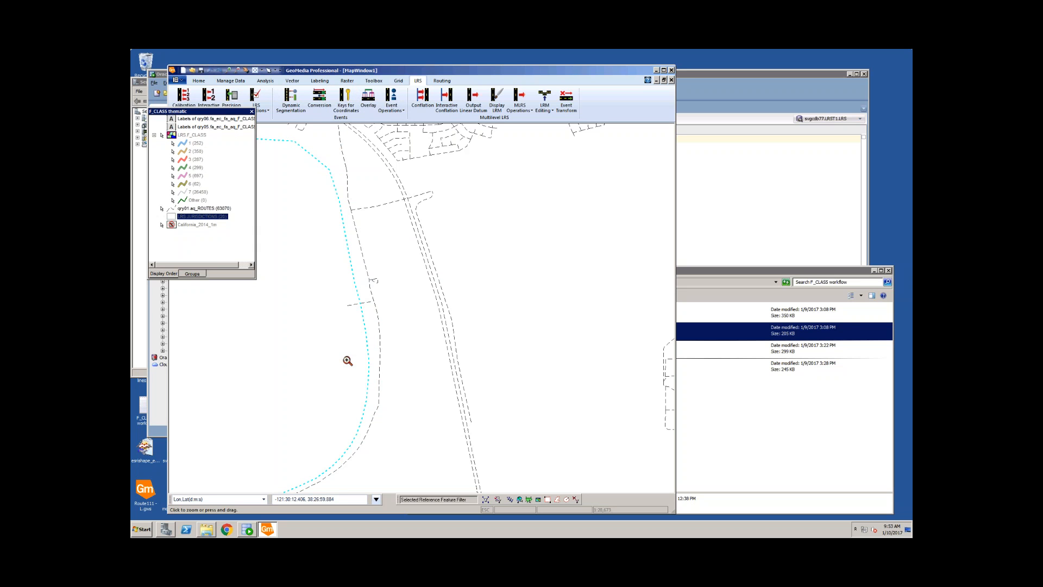
right_click(190, 135)
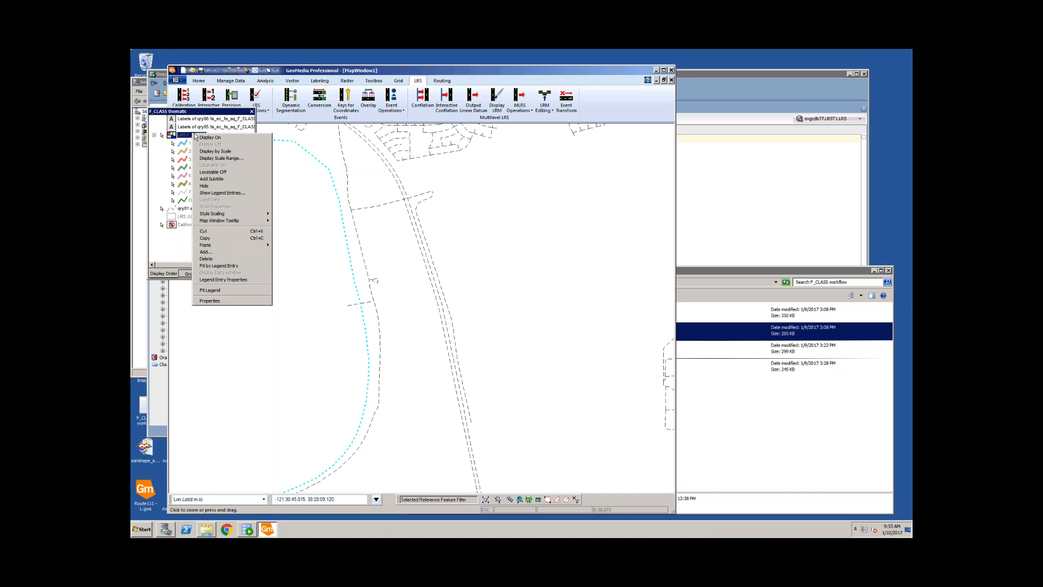
left_click(223, 138)
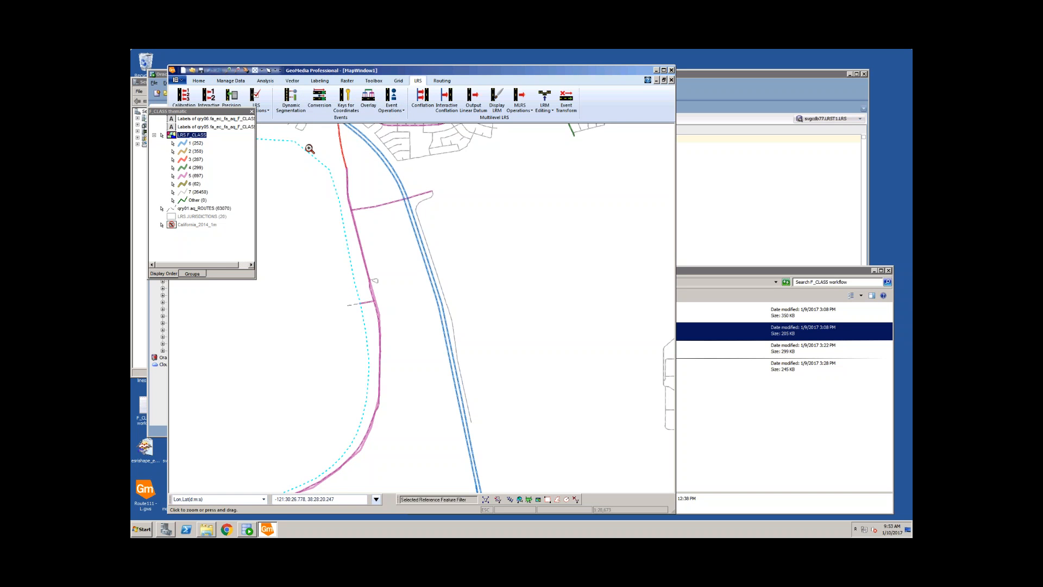
Step: Zoom into the crossing route junction and set the LRS.F_CLASS layer to Display Off
left_click(347, 195)
mouse_move(348, 195)
left_mouse_down()
mouse_move(453, 314)
mouse_move(442, 227)
mouse_move(441, 261)
left_mouse_up()
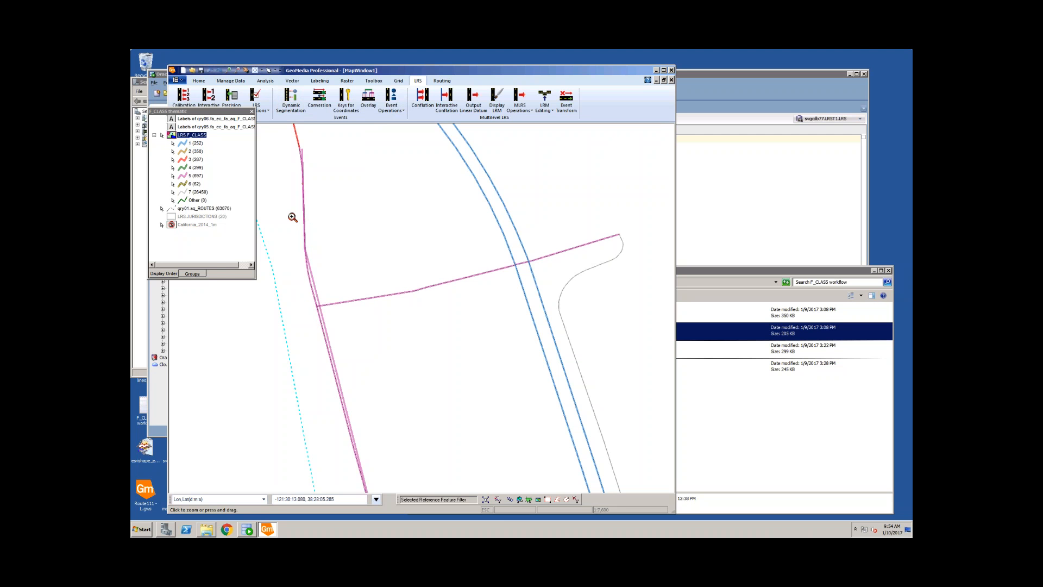
right_click(201, 136)
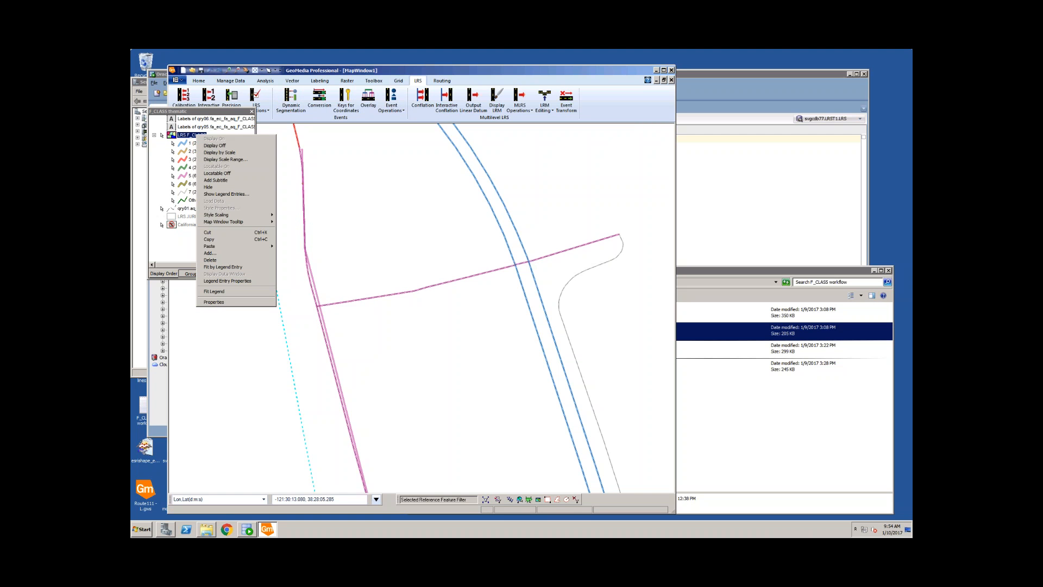
left_click(209, 146)
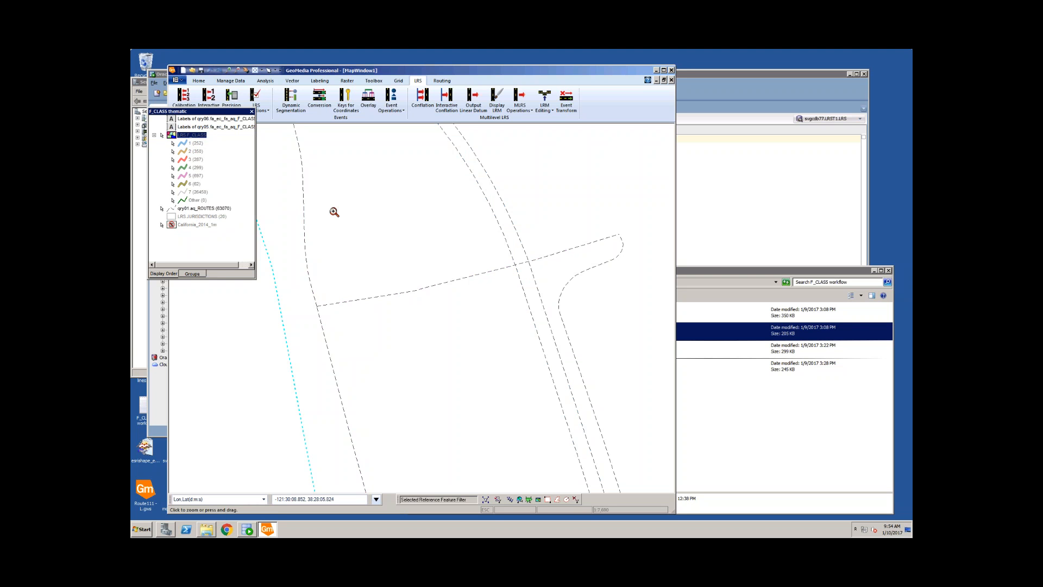
Step: Inspect the first route line's attribute properties, widening the value column to read them
key("Escape")
double_click(328, 197)
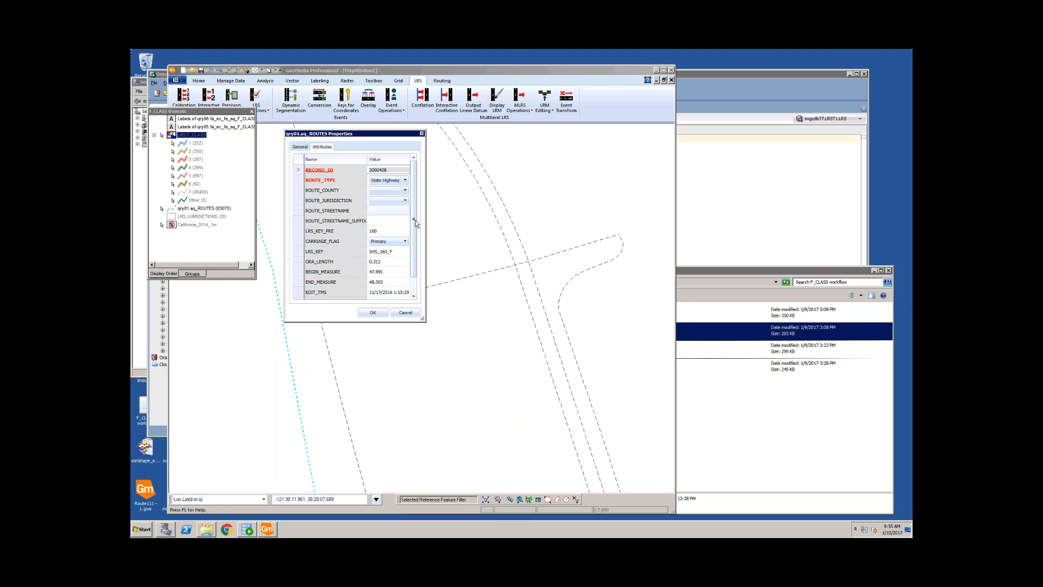
left_click_drag(425, 223, 486, 222)
left_click(467, 312)
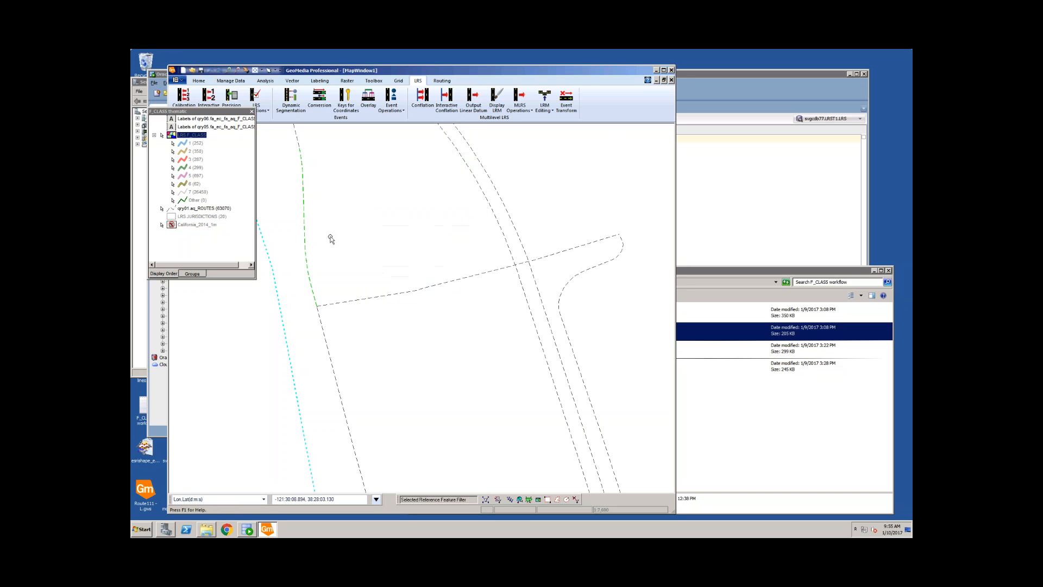
Step: Copy the crossing route's LRS_KEY_PRE SAC_CO_STONECREST AVE into a new Notepad note, followed by 'and'
double_click(372, 299)
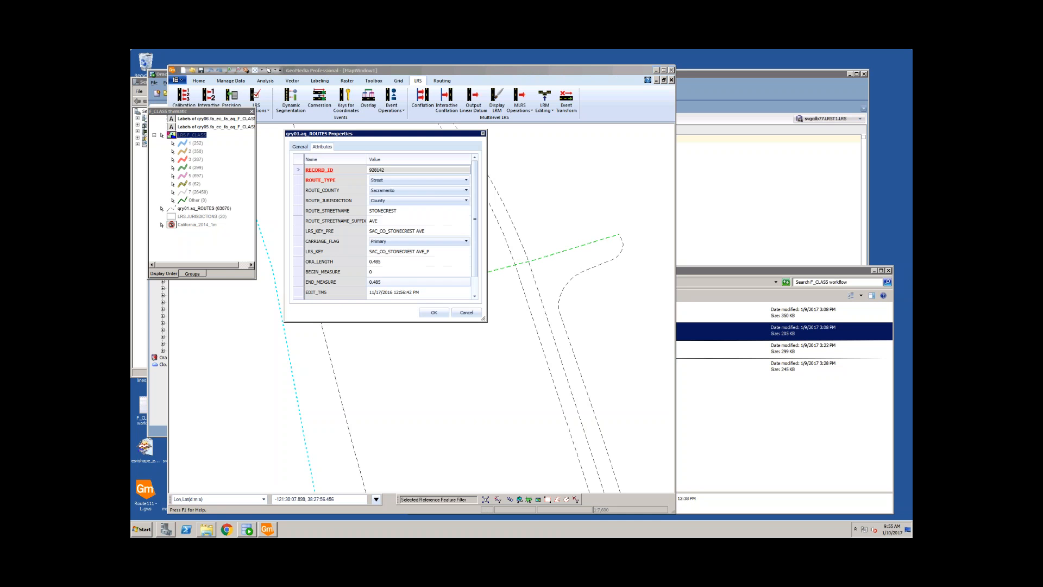
left_click(431, 232)
key("ctrl+c")
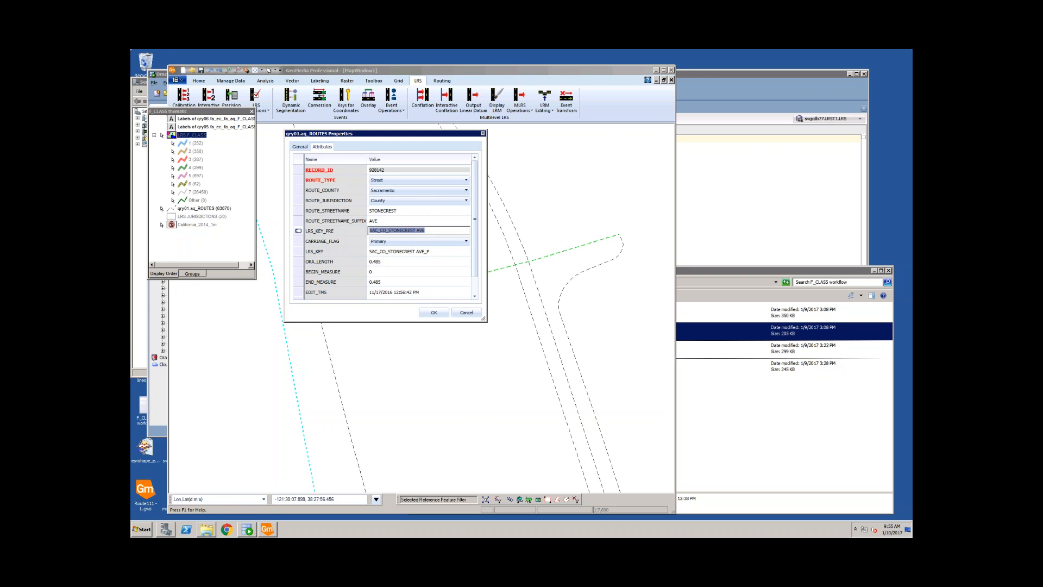
left_click(142, 529)
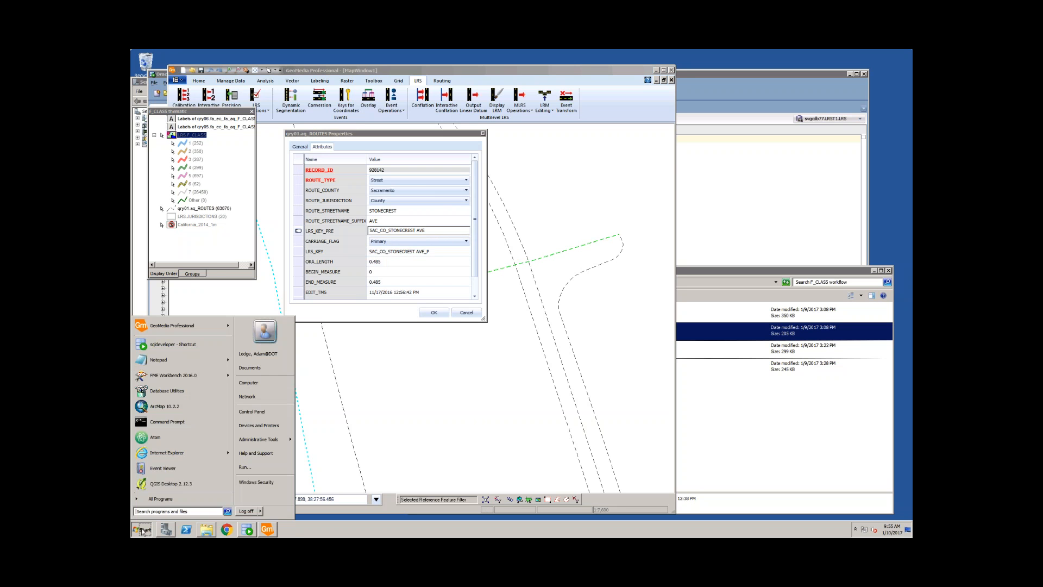
left_click(177, 359)
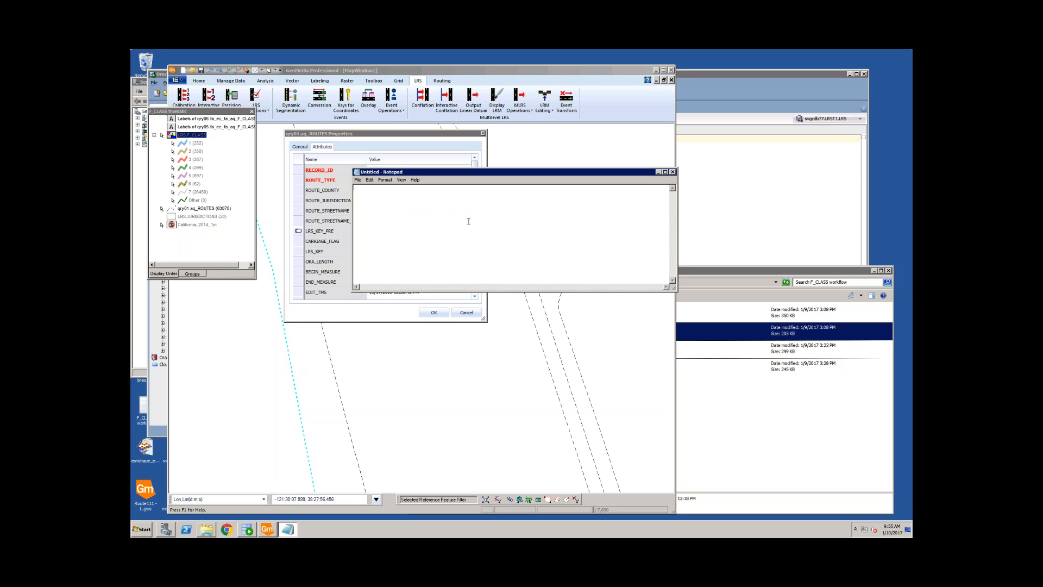
key("ctrl+v")
type("and")
left_click(468, 322)
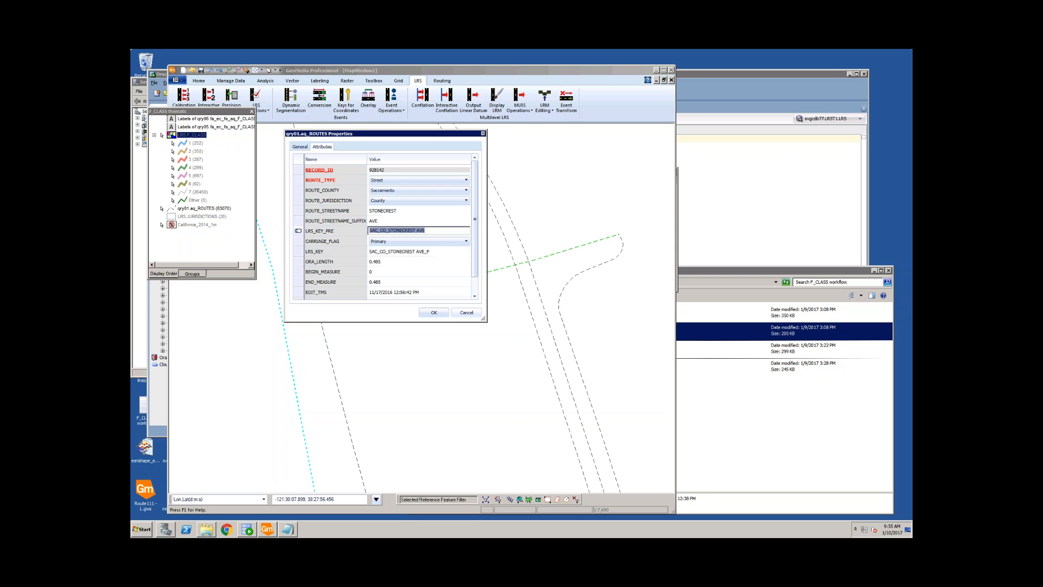
left_click(467, 312)
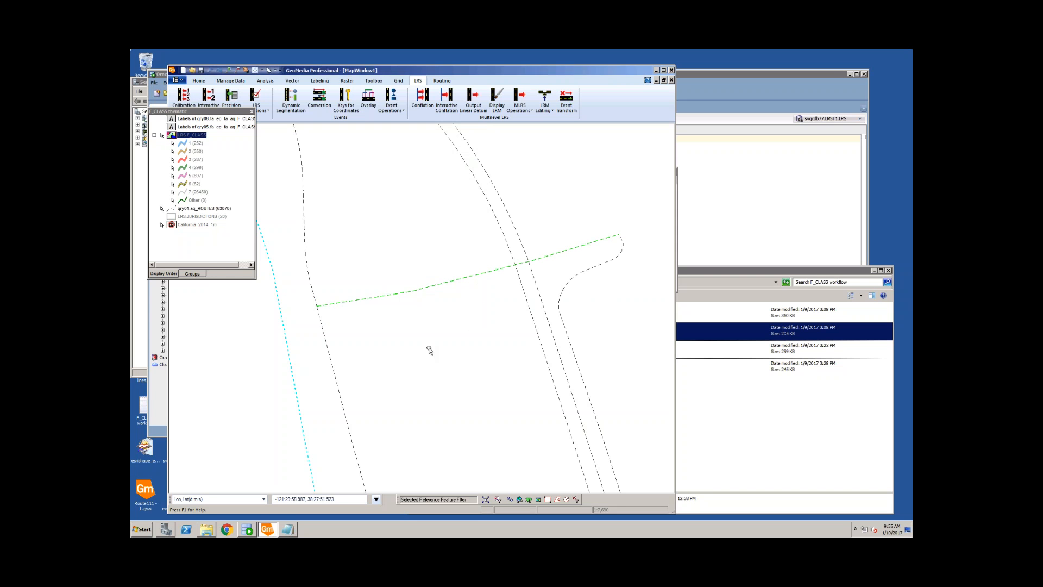
Step: Copy the other route's LRS_KEY SHS_160_P into the Notepad note
double_click(308, 266)
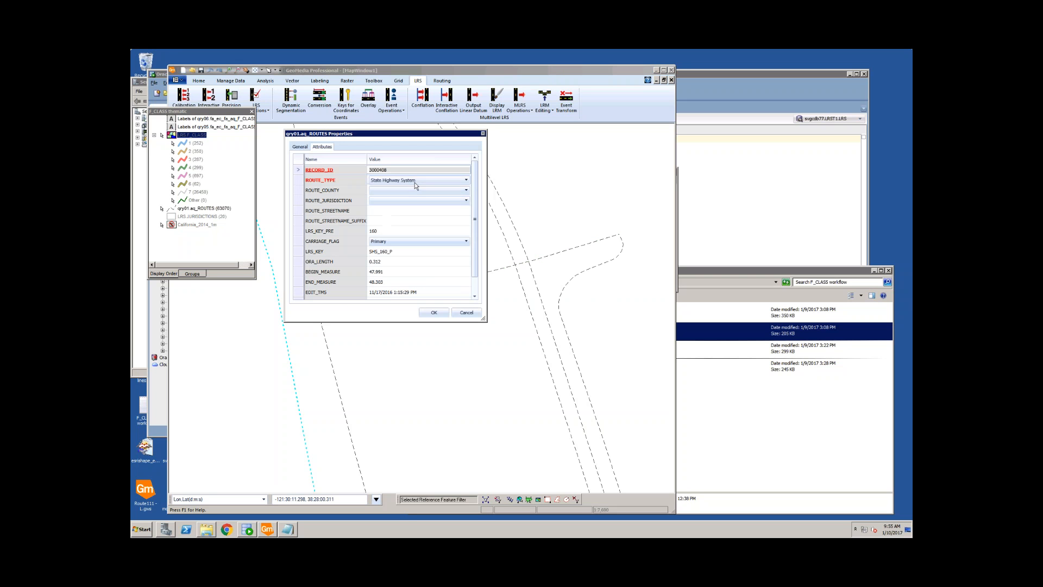
left_click(402, 251)
key("ctrl+c")
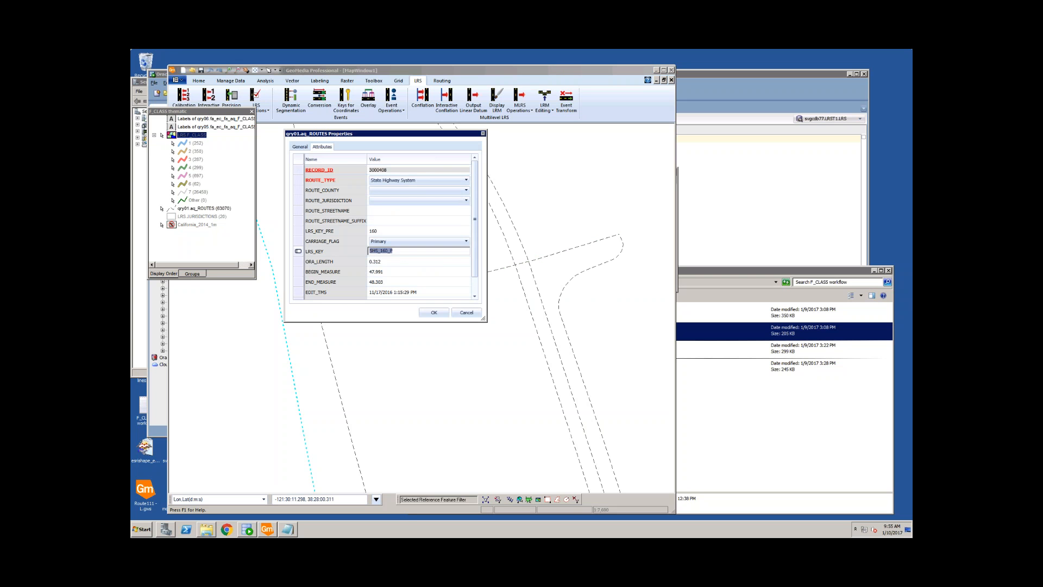
left_click(466, 313)
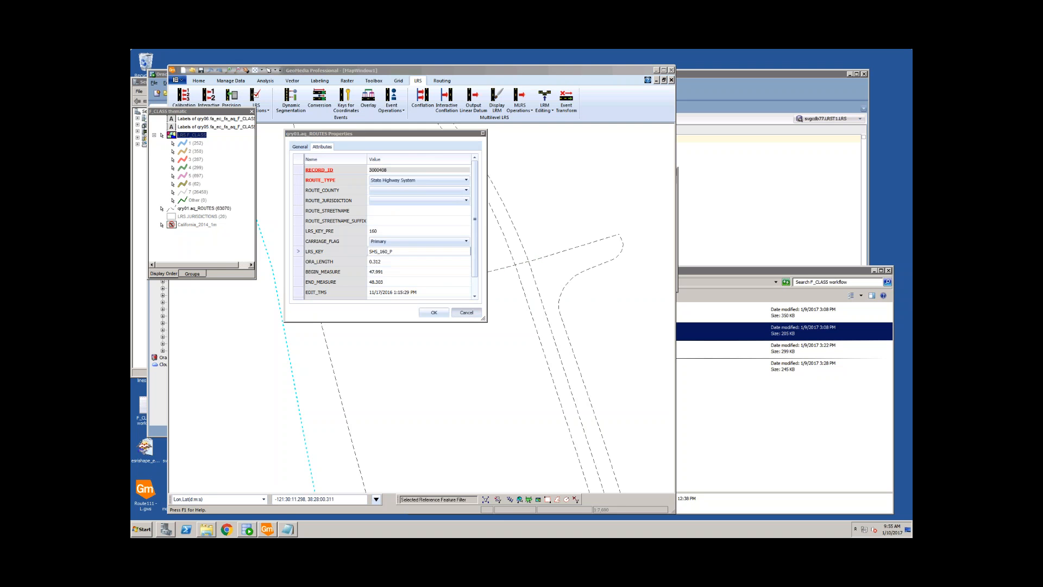
left_click(287, 530)
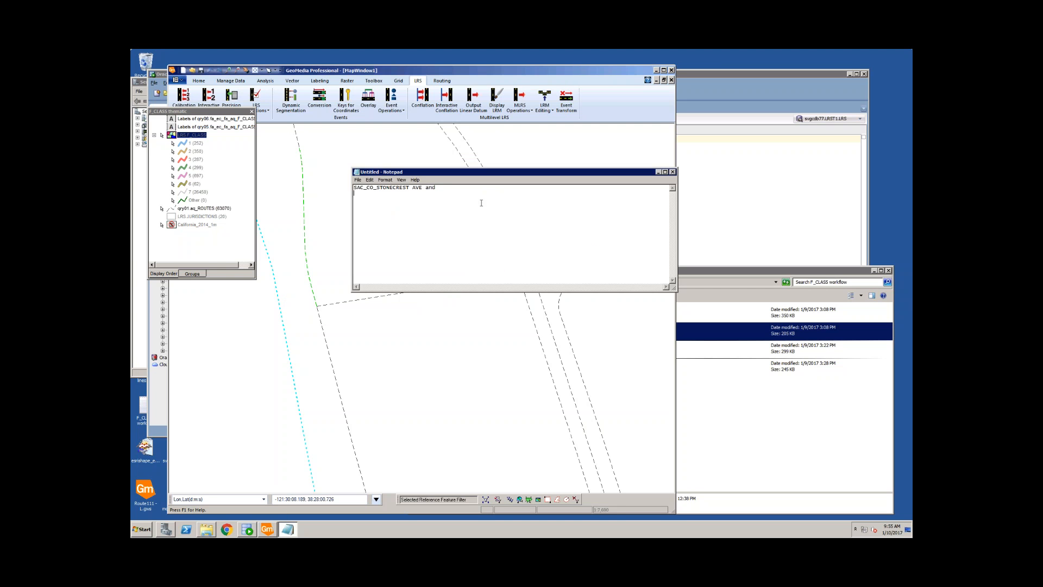
key("ctrl+v")
left_click(326, 230)
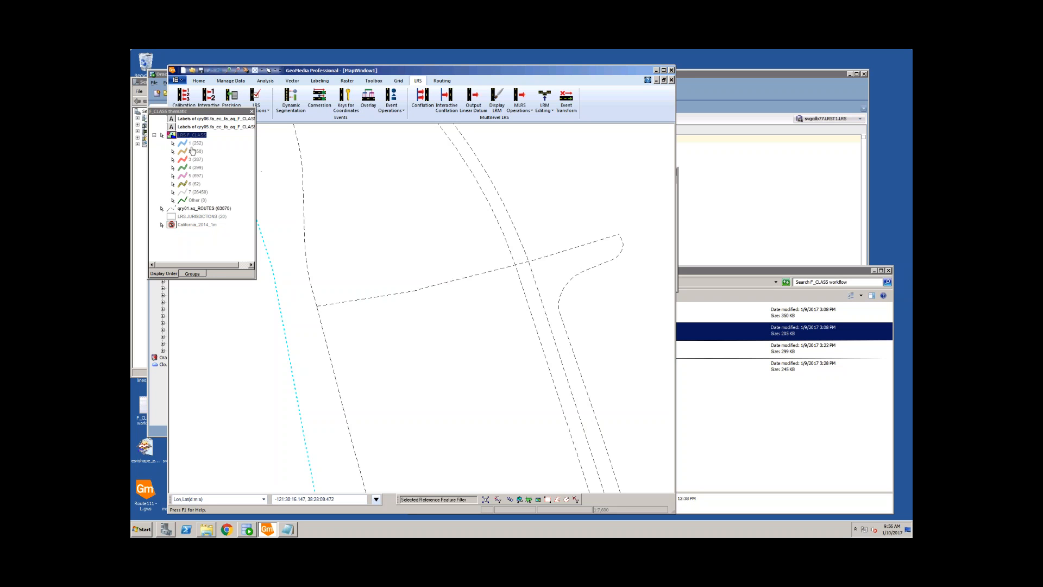
Step: Turn the LRS F_CLASS display back on and select the pink route segment
right_click(194, 135)
left_click(213, 139)
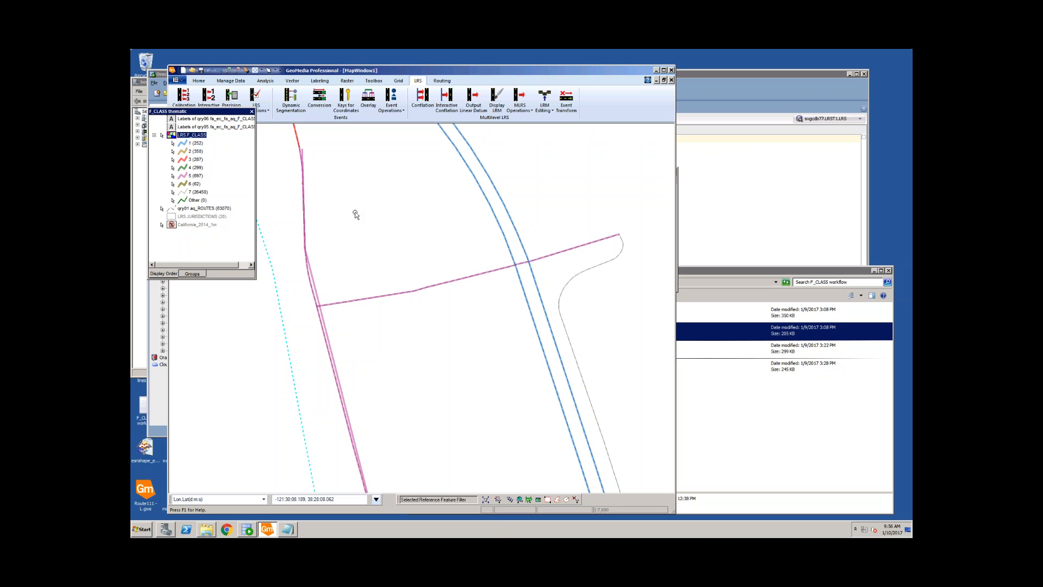
left_click(335, 329)
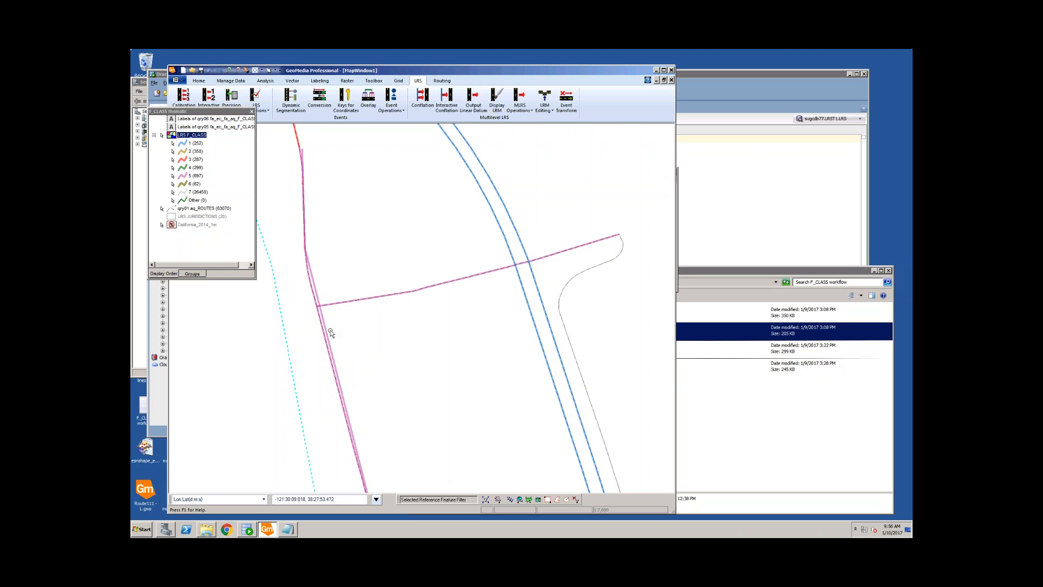
left_click(327, 327)
Step: Zoom in on the two parallel pink route lines and select the right-hand one to compare
left_click(228, 70)
left_click_drag(310, 299, 341, 343)
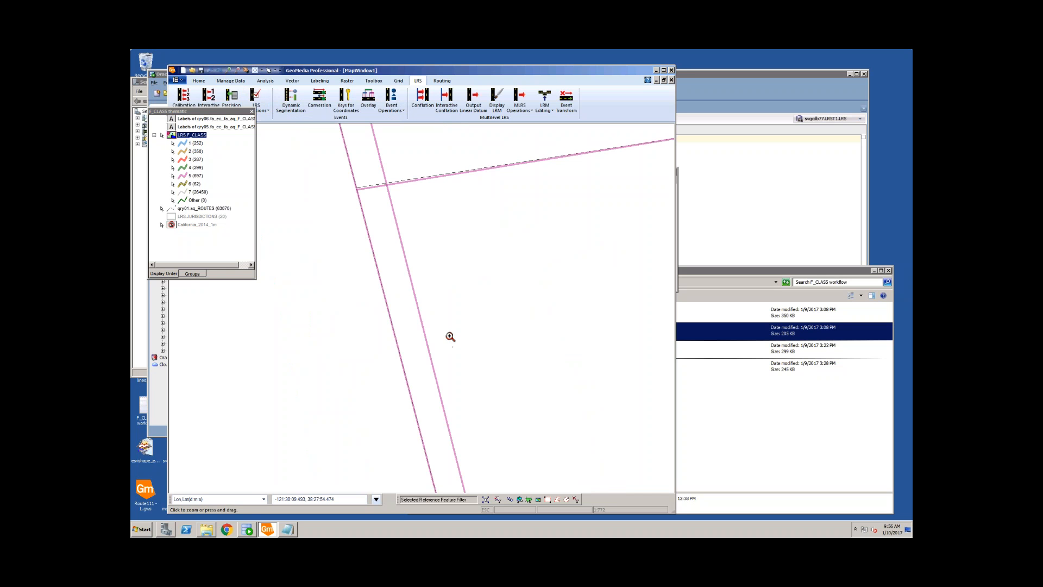
key("Escape")
left_click(419, 307)
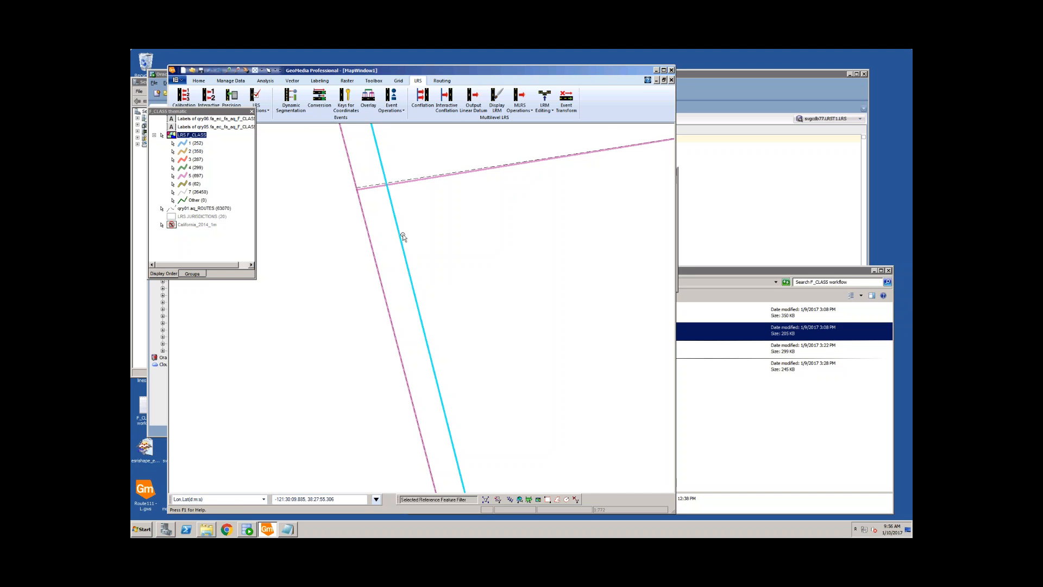
left_click(420, 340)
scroll(495, 274, "up", 1)
scroll(399, 317, "down", 3)
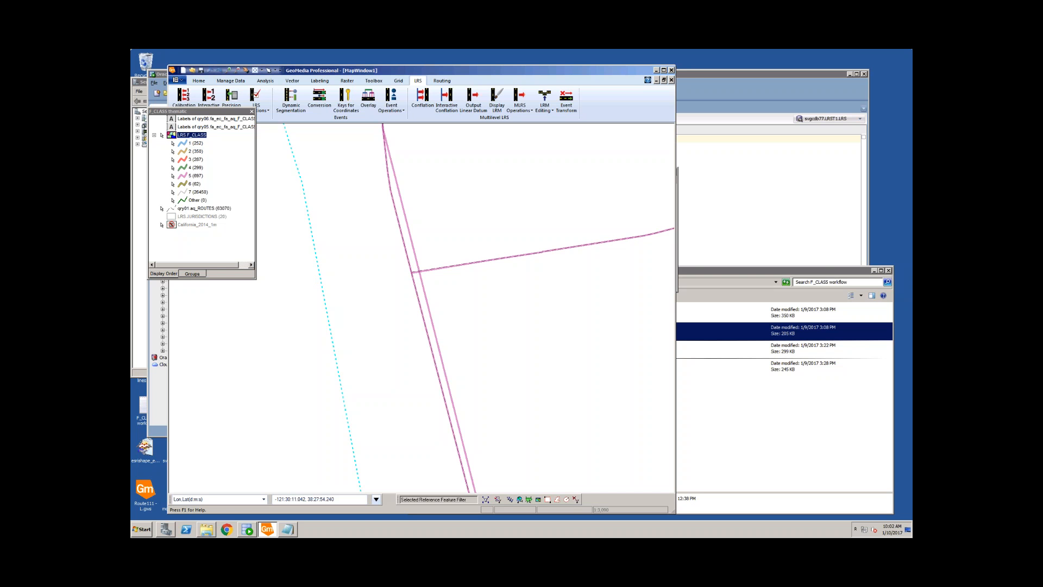
Step: Quit GeoMedia Professional from the application menu and answer the save-changes prompt
mouse_move(431, 68)
left_mouse_down()
mouse_move(572, 64)
mouse_move(449, 63)
left_mouse_up()
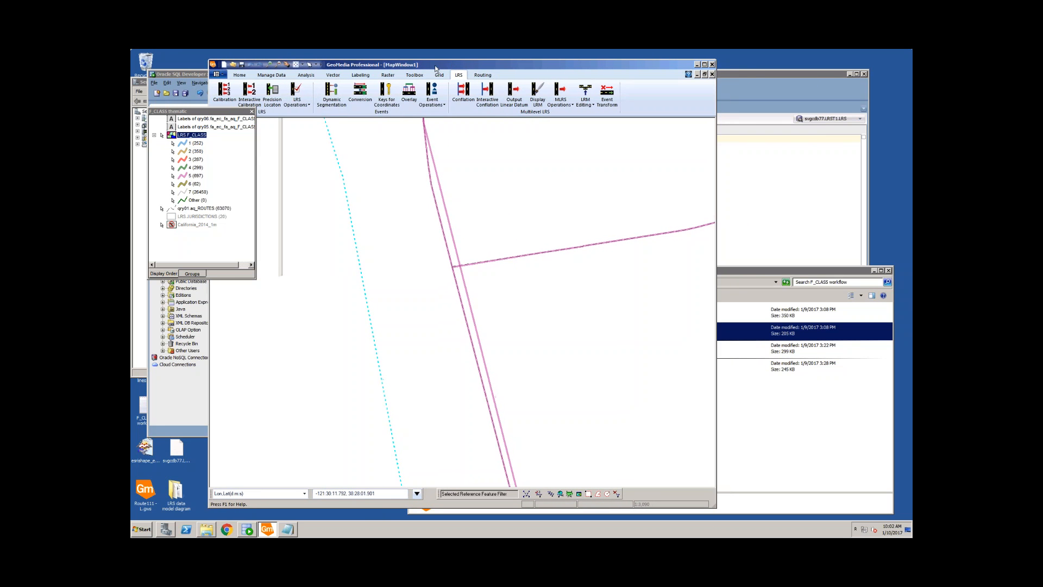
left_click(221, 77)
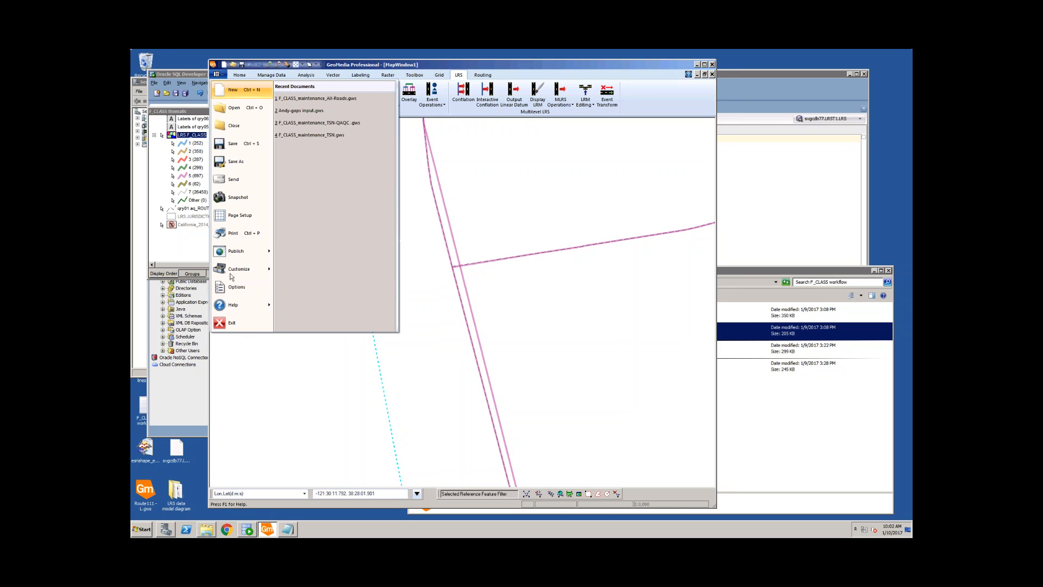
left_click(245, 328)
left_click(549, 313)
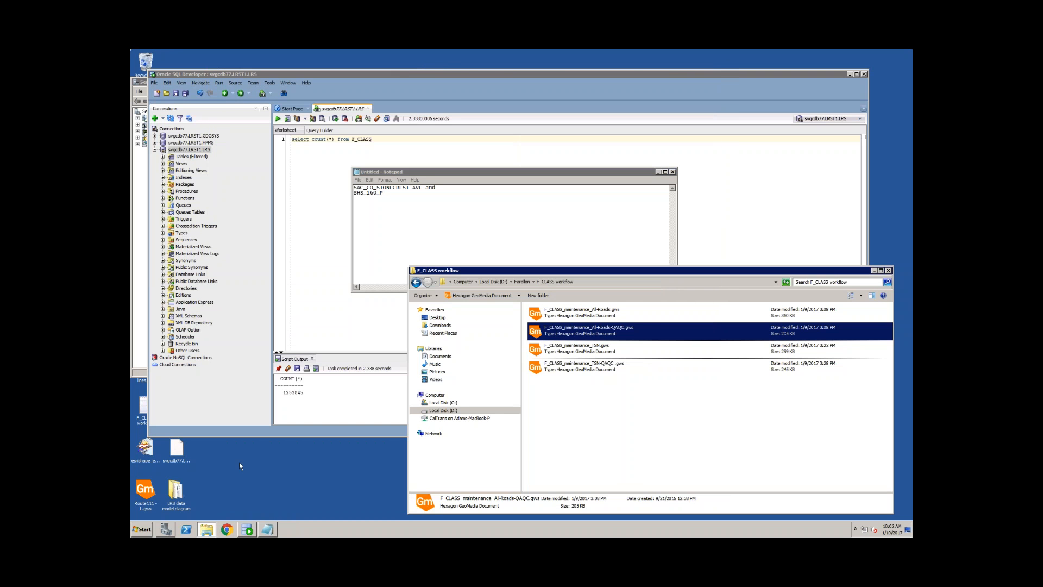
Step: Open F_CLASS_maintenance_All-Roads.gws from the F_CLASS workflow folder in GeoMedia
left_click(617, 381)
right_click(592, 315)
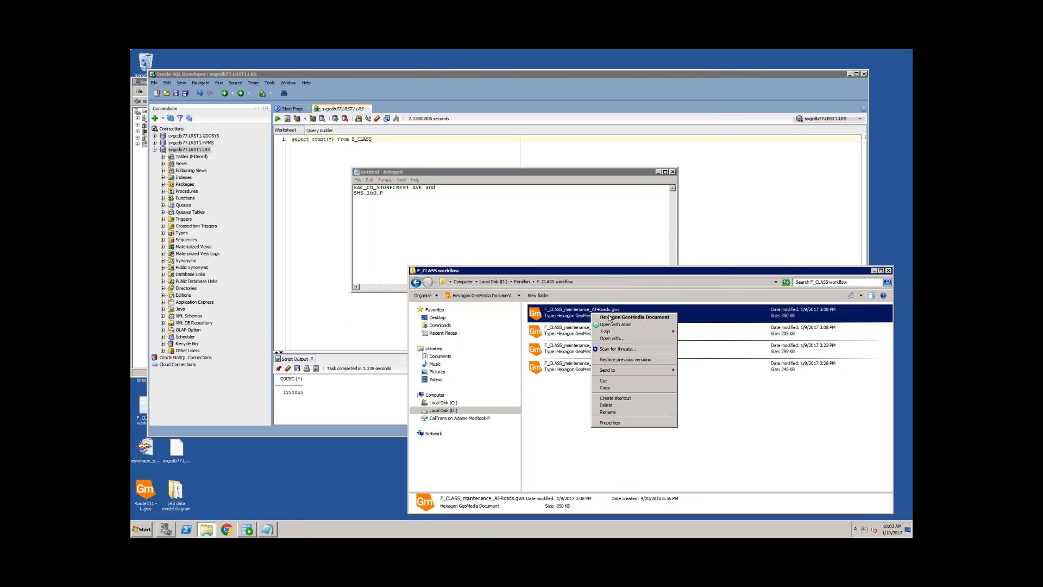
left_click(610, 318)
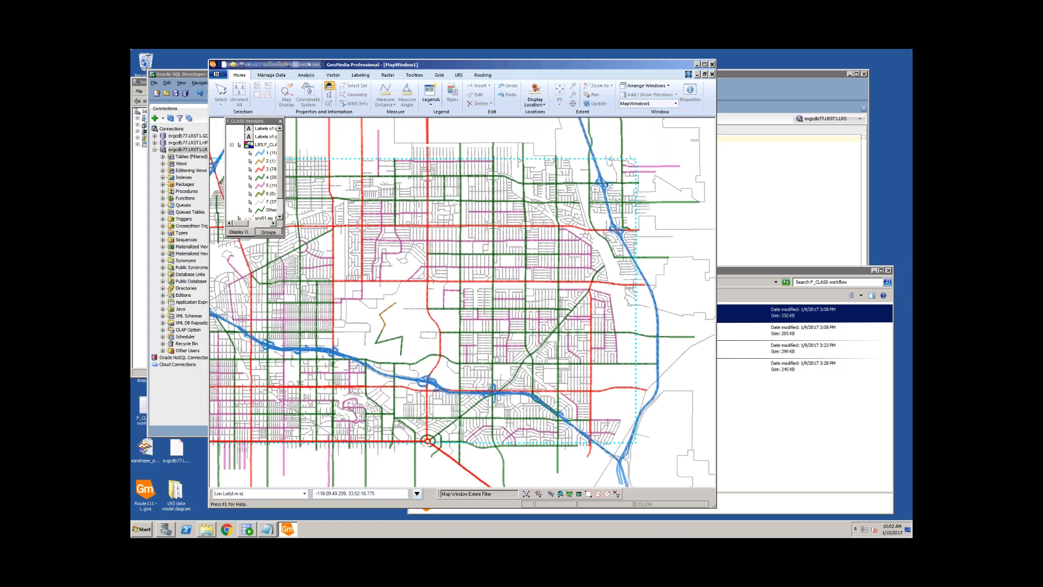
Step: Zoom the All-Roads map in twofold and switch to the Manage Data tools
left_click(268, 66)
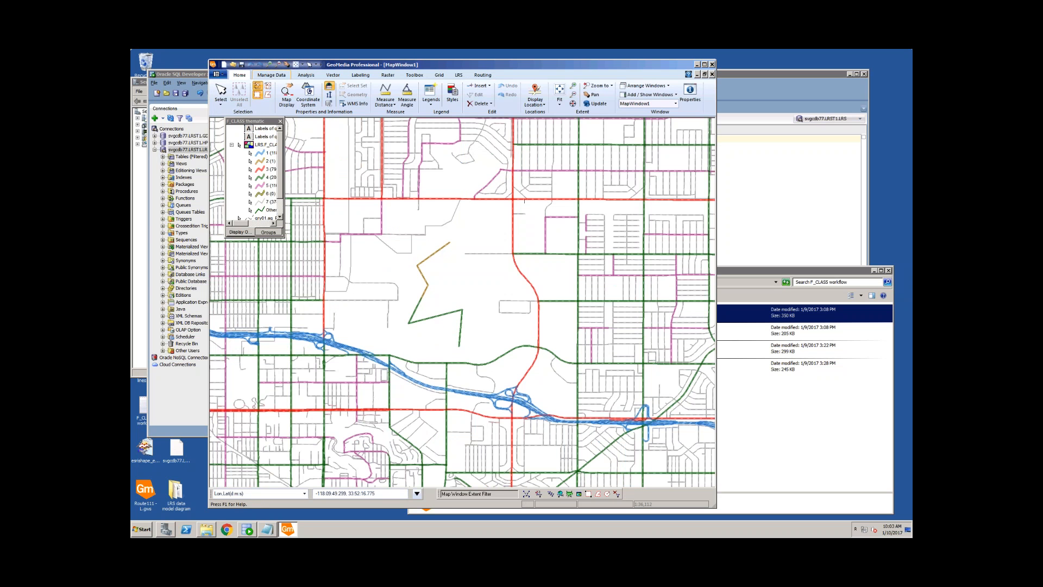
left_click(279, 76)
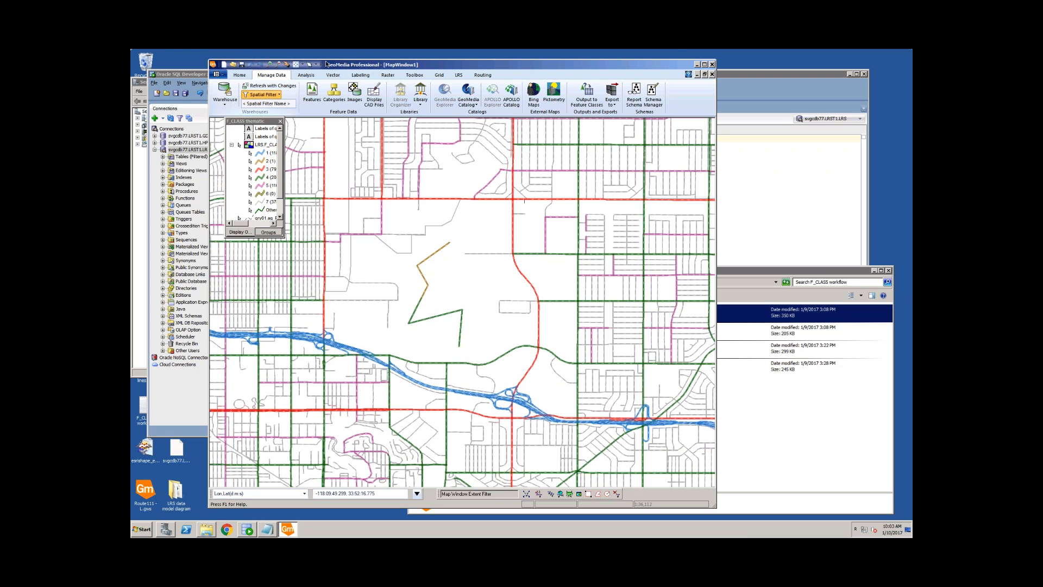
Step: Change the F_CLASS warehouse connection's login to user LRS with its password and reconnect
left_click(224, 91)
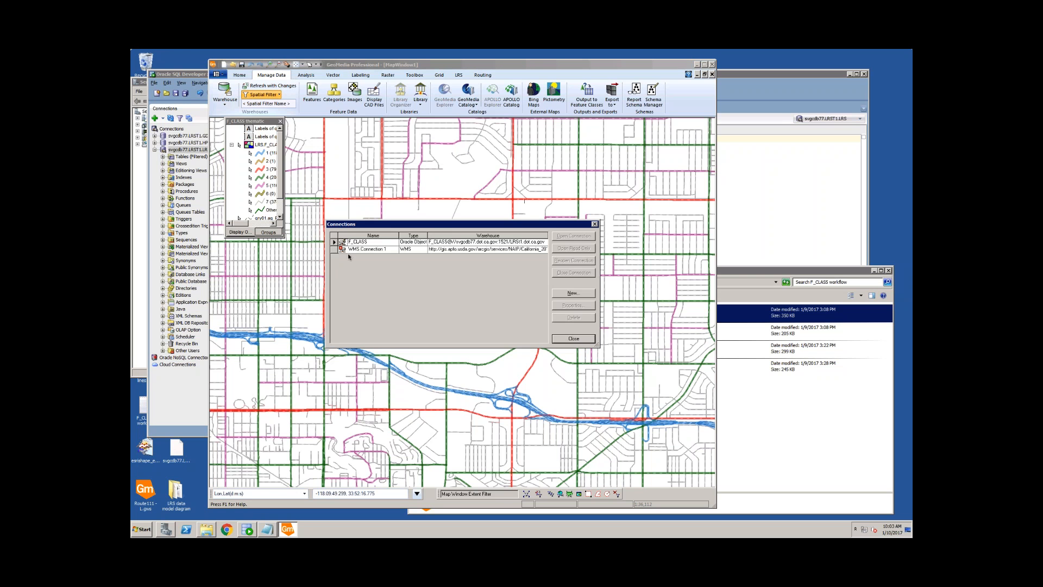
left_click(356, 242)
left_click(575, 307)
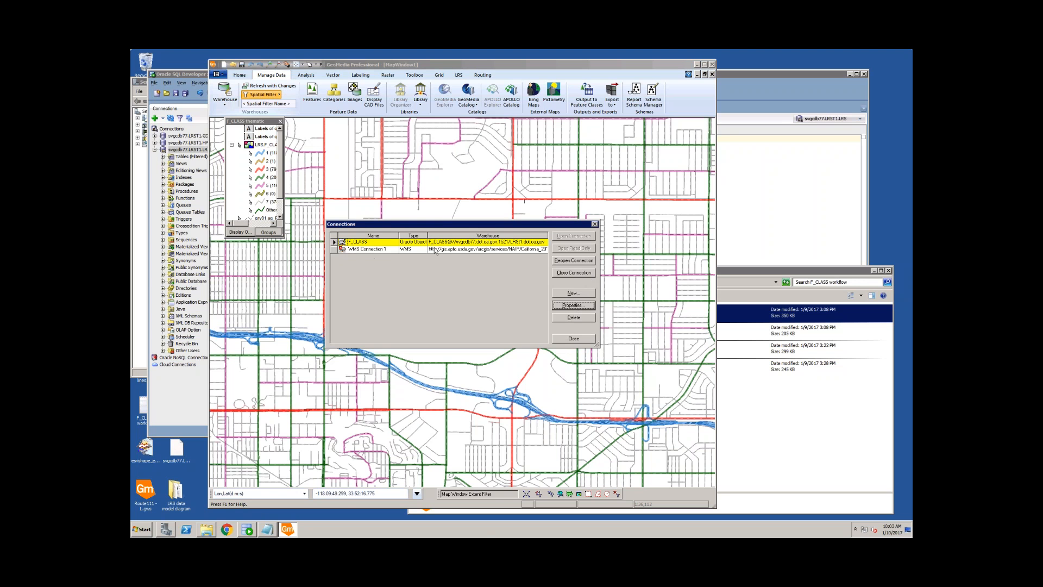
key("Tab")
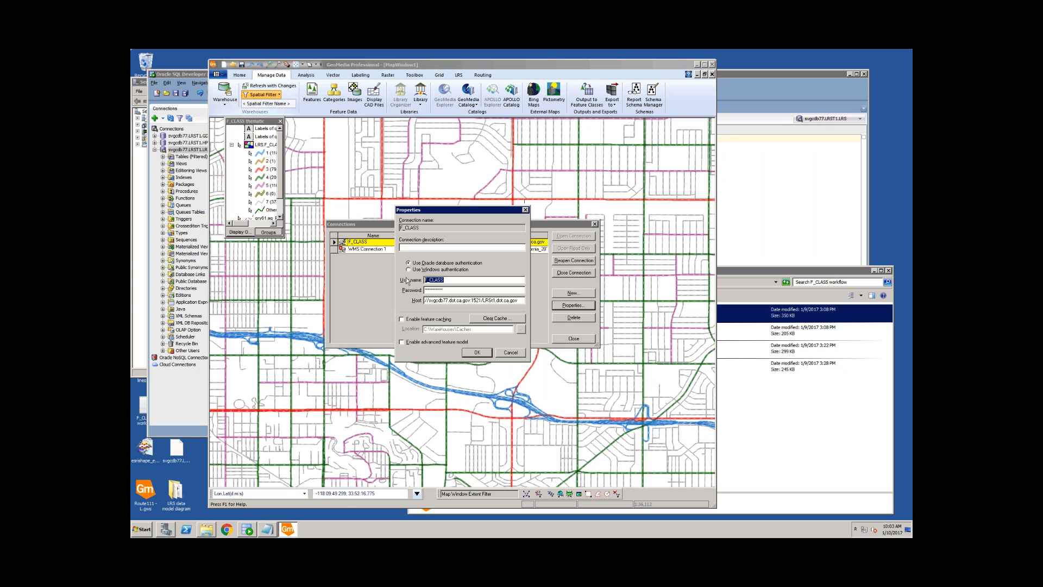
key("Tab")
key("Return")
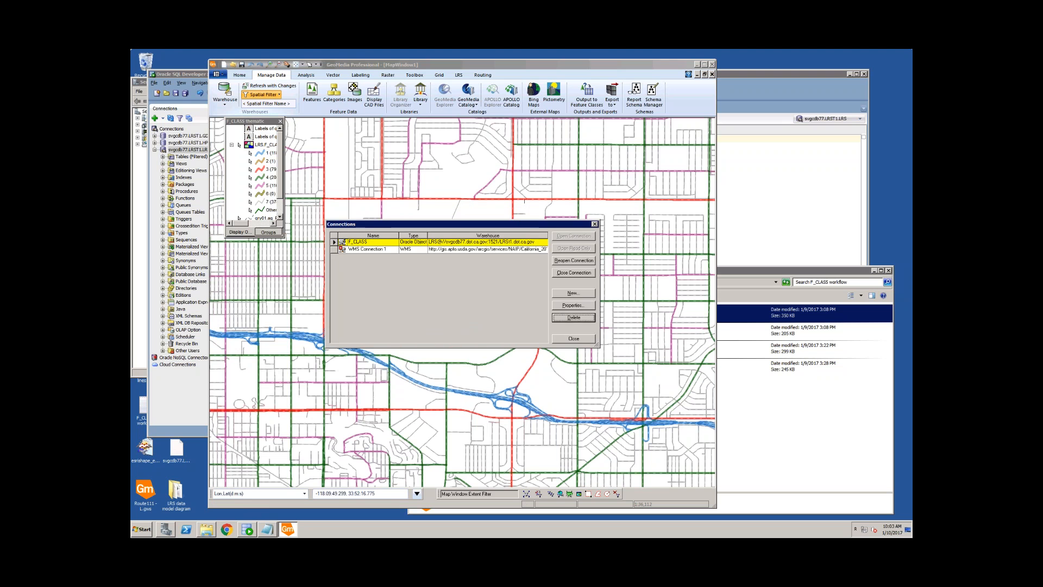
left_click(573, 339)
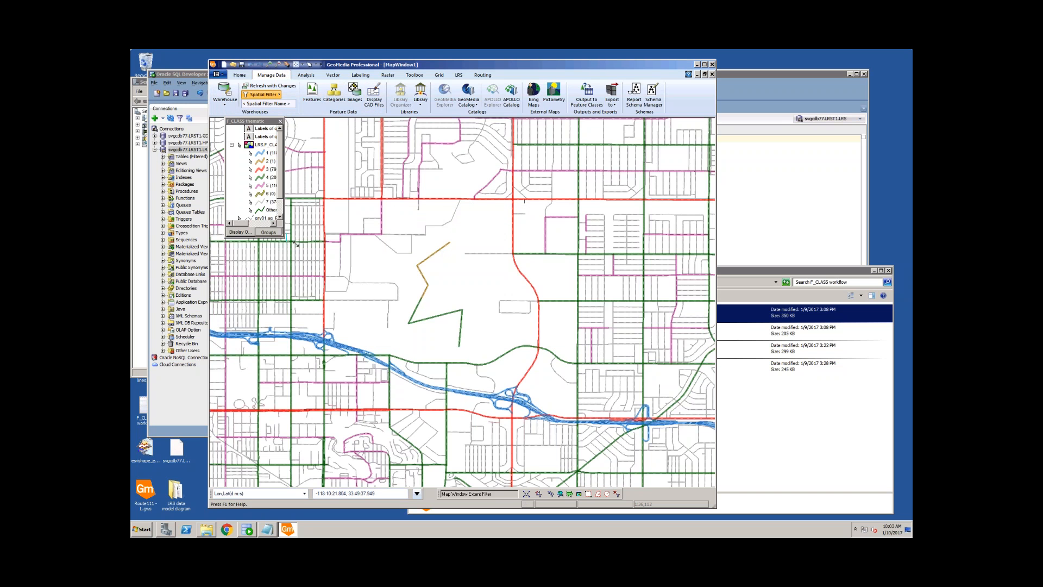
Step: Enlarge the legend and toggle the LRS.F_CLASS layer display off and back on
left_click_drag(286, 240, 307, 252)
left_click(270, 145)
right_click(270, 145)
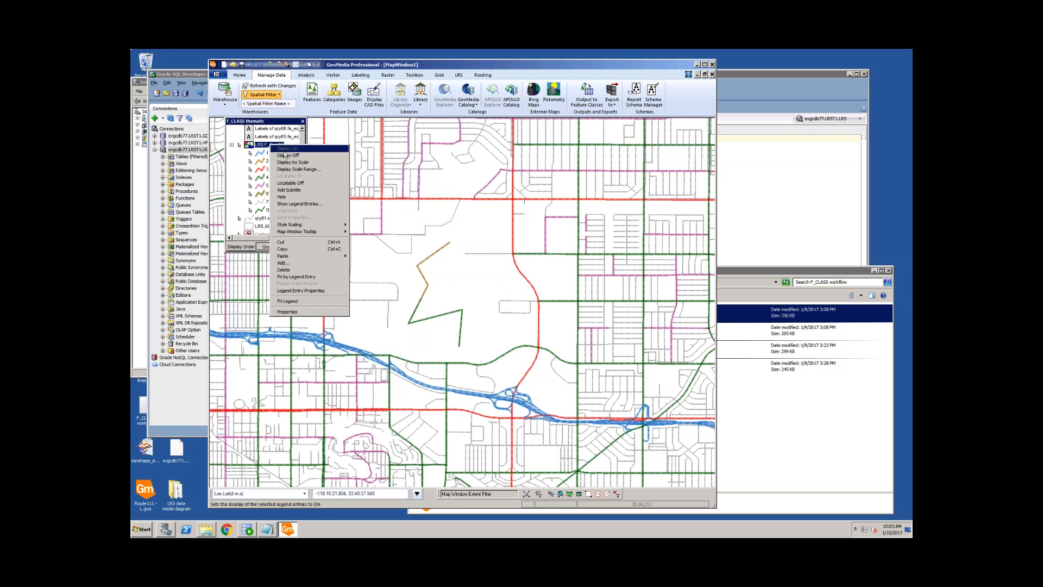
left_click(282, 152)
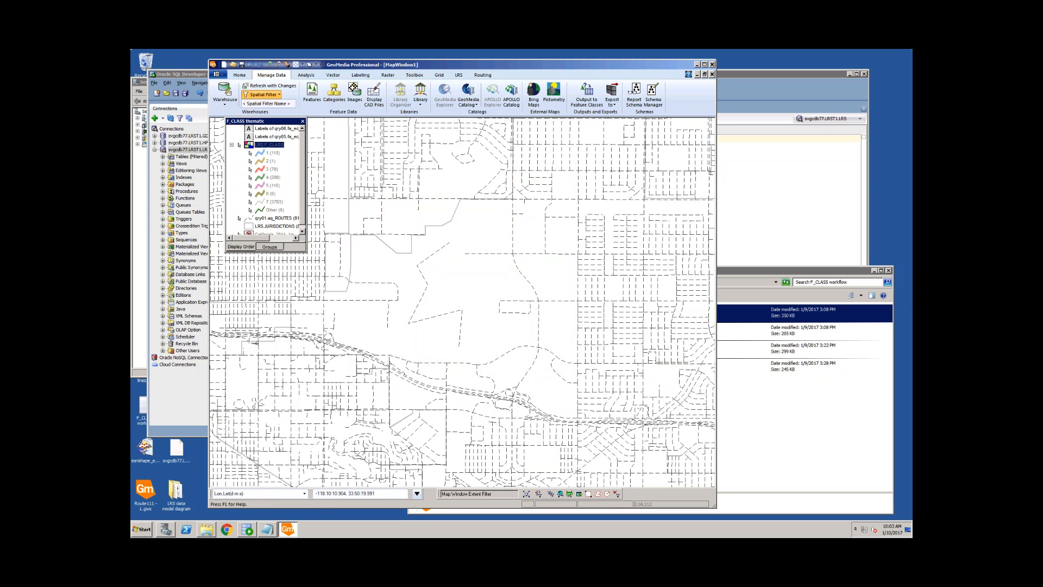
right_click(270, 146)
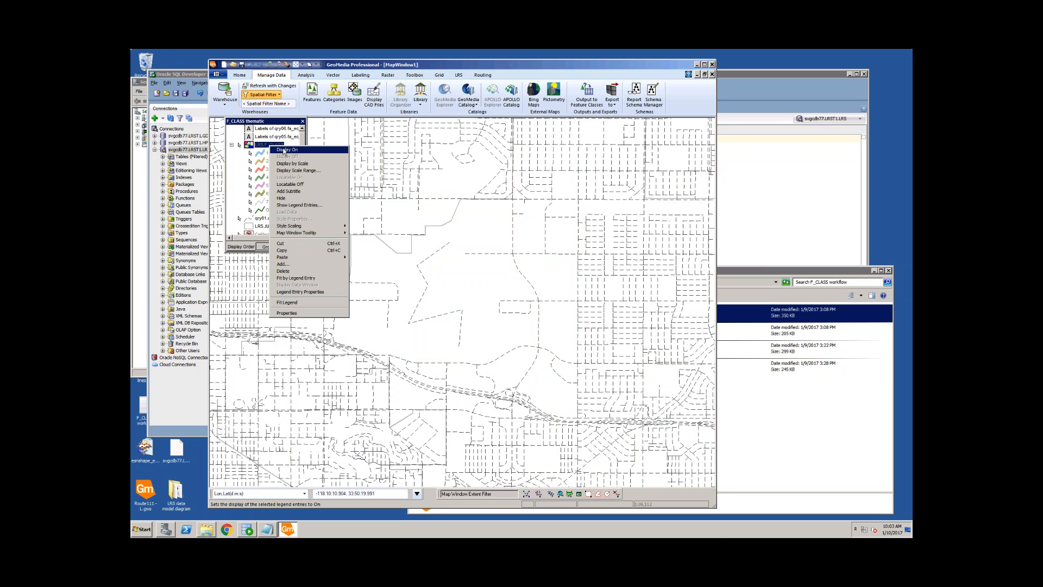
left_click(284, 150)
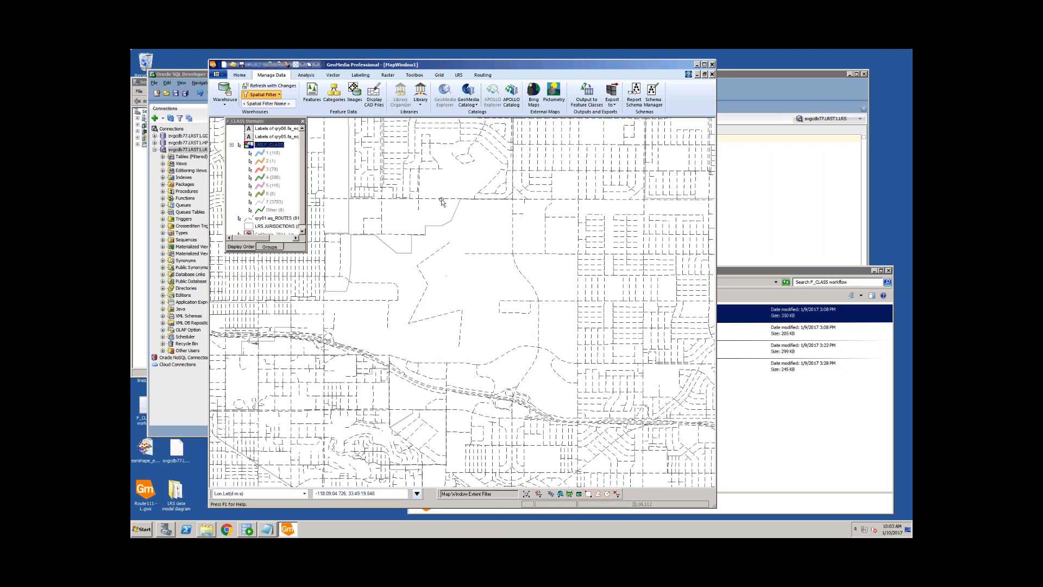
Step: Select the zigzag road line in the middle of the map
left_click(424, 289)
left_click(460, 290)
left_click(425, 292)
Step: Try moving vertices of the green zigzag road with Edit Geometry, dismissing the command errors
left_click(334, 75)
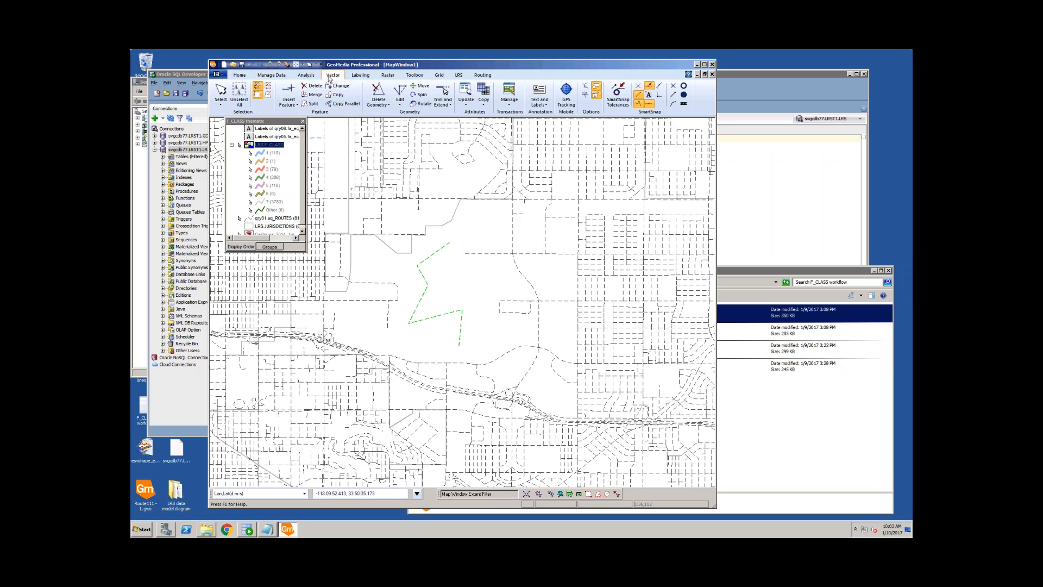
left_click(400, 100)
left_click(416, 113)
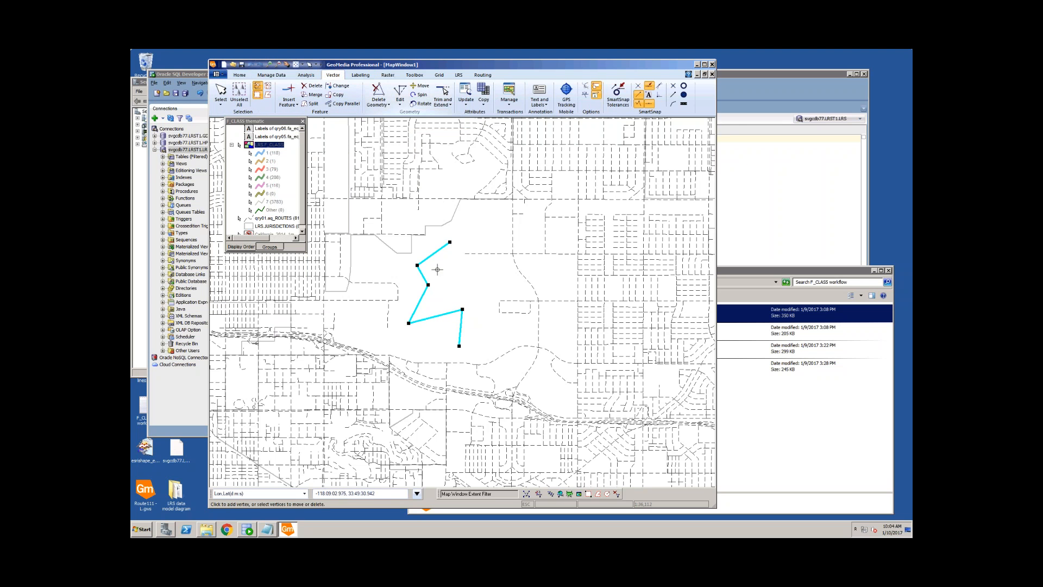
left_click_drag(423, 297, 437, 297)
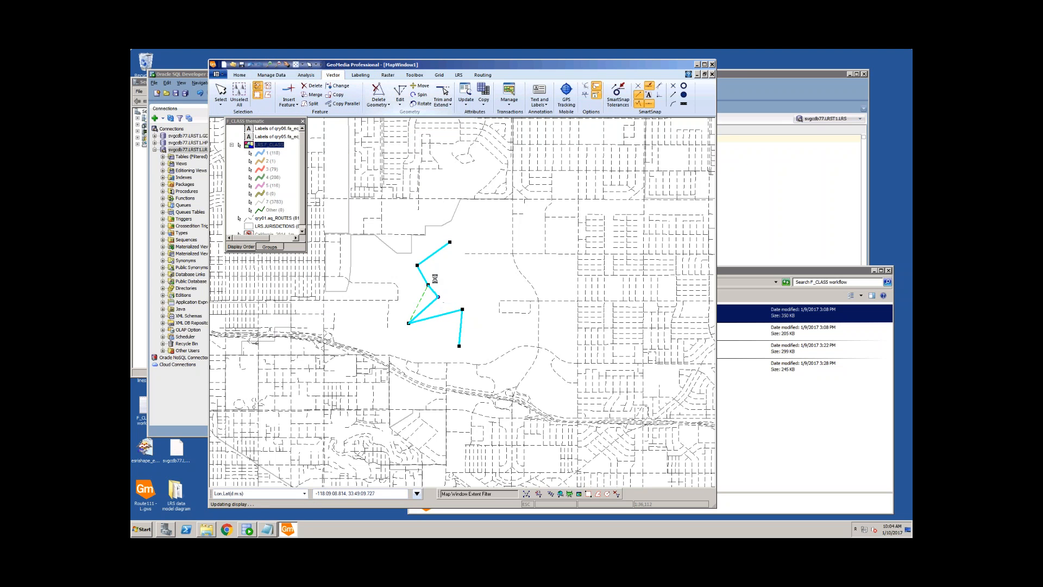
left_click(504, 303)
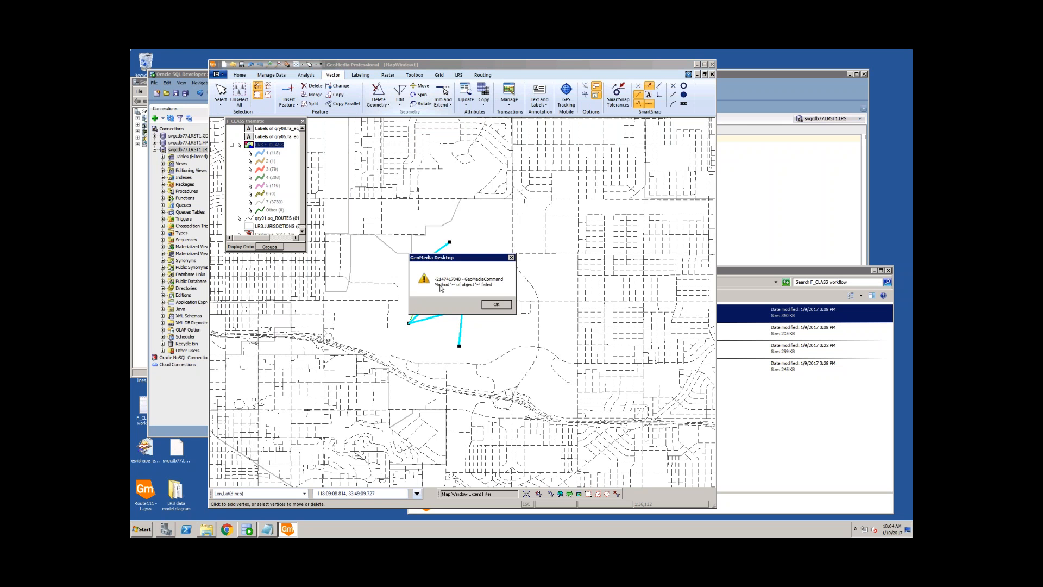
left_click(497, 305)
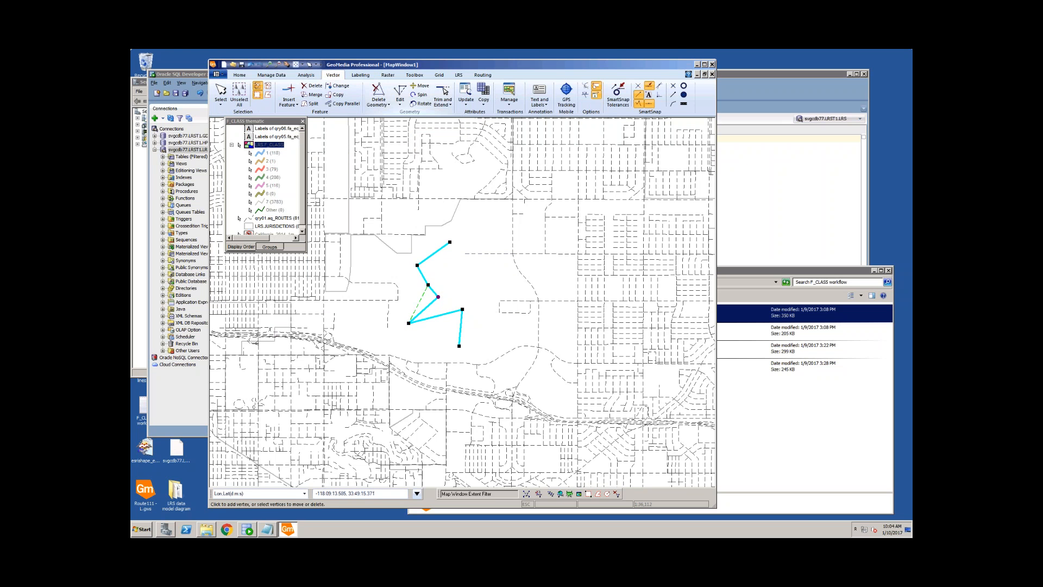
left_click_drag(428, 284, 432, 275)
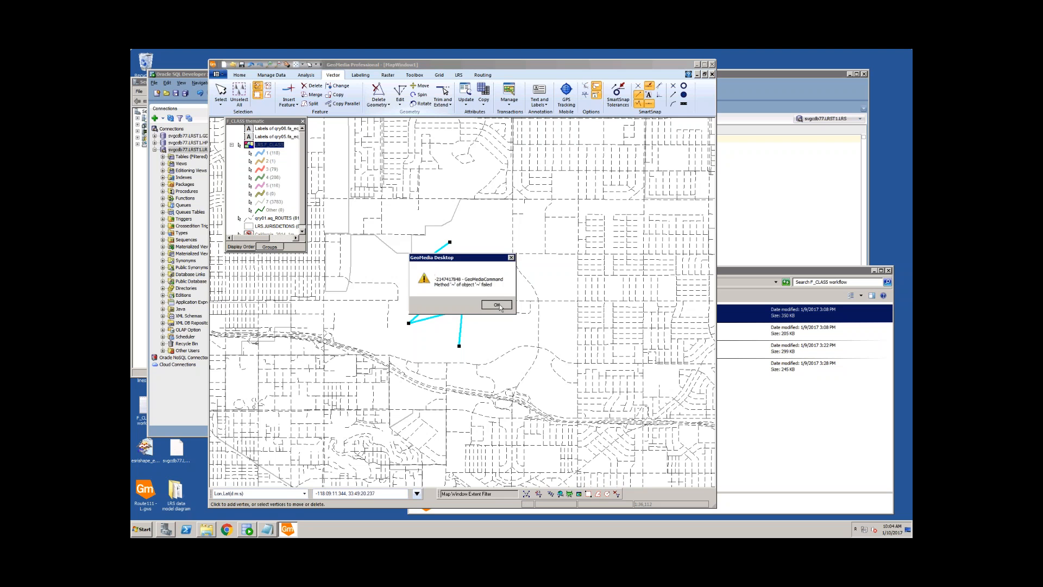
left_click(483, 304)
key("Escape")
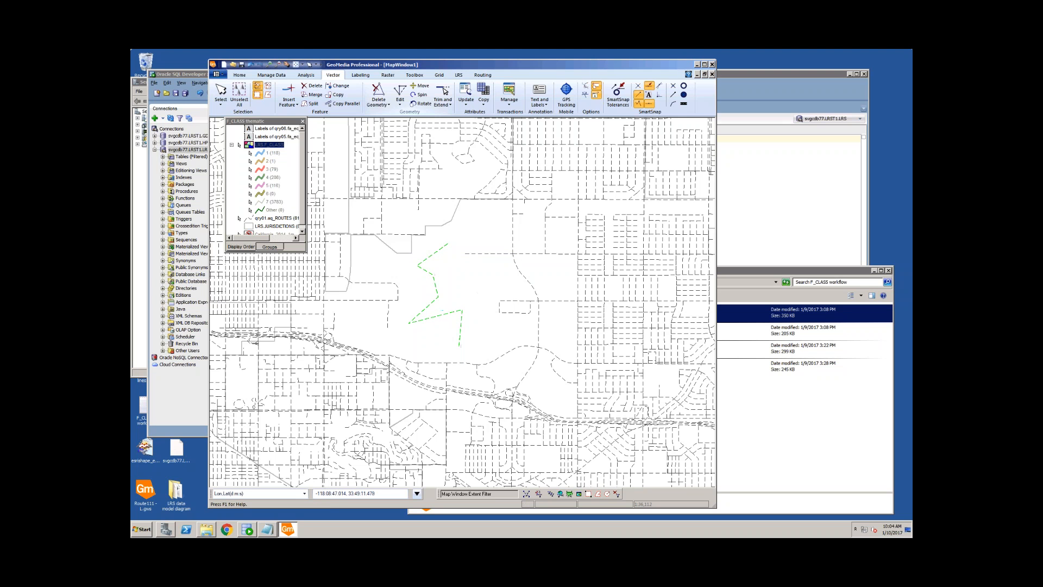
key("Escape")
Step: Turn LRS.F_CLASS display on, zoom in on the zigzag, and select the tan dashed line
right_click(272, 145)
left_click(292, 150)
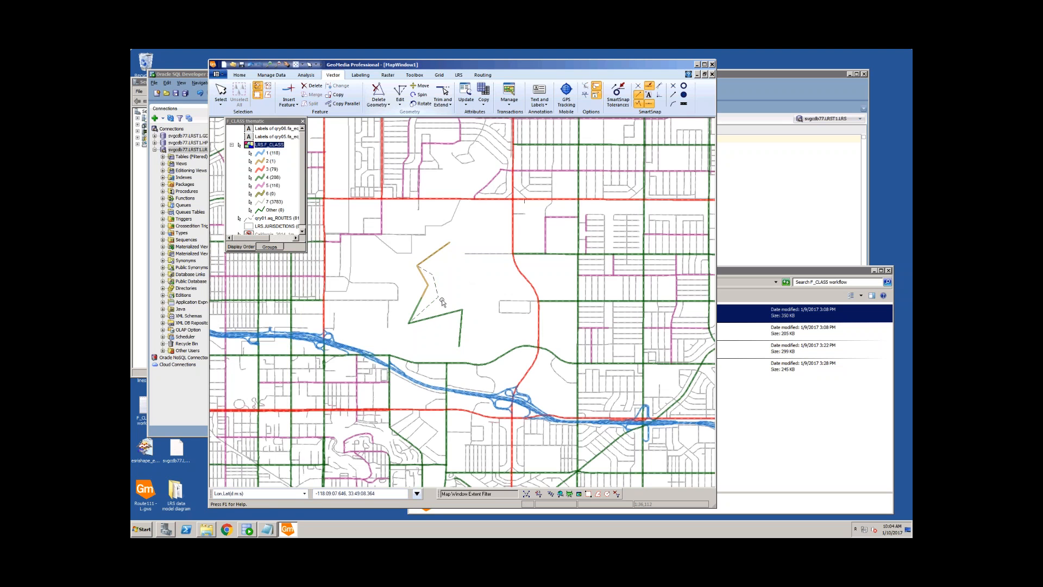
scroll(444, 298, "up", 1)
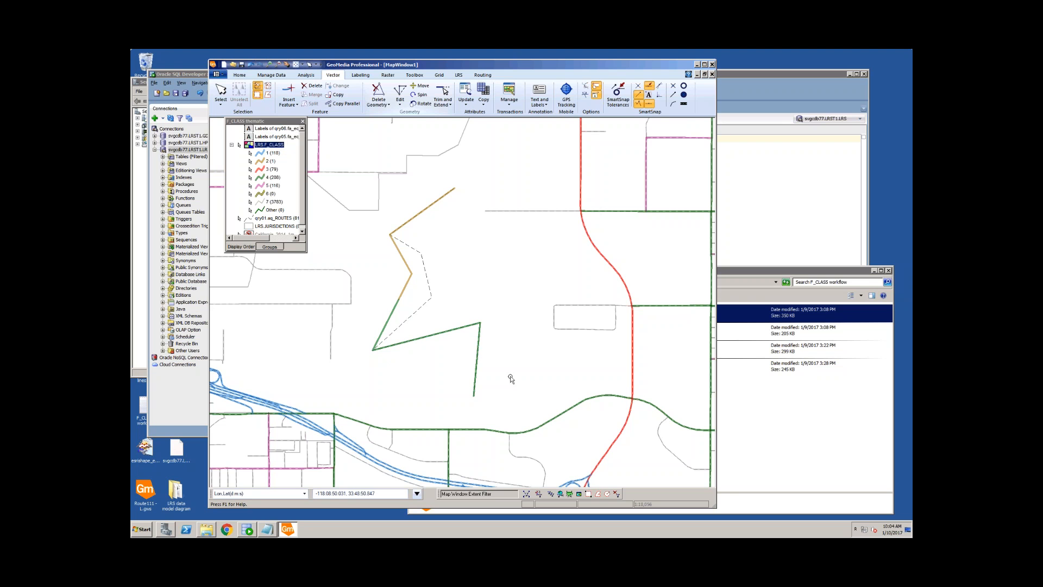
left_click(410, 260)
Step: Move the map and Explorer windows aside and select F_CLASS_maintenance_All-Roads-QAQC.gws
left_click_drag(465, 66, 435, 63)
left_click(716, 275)
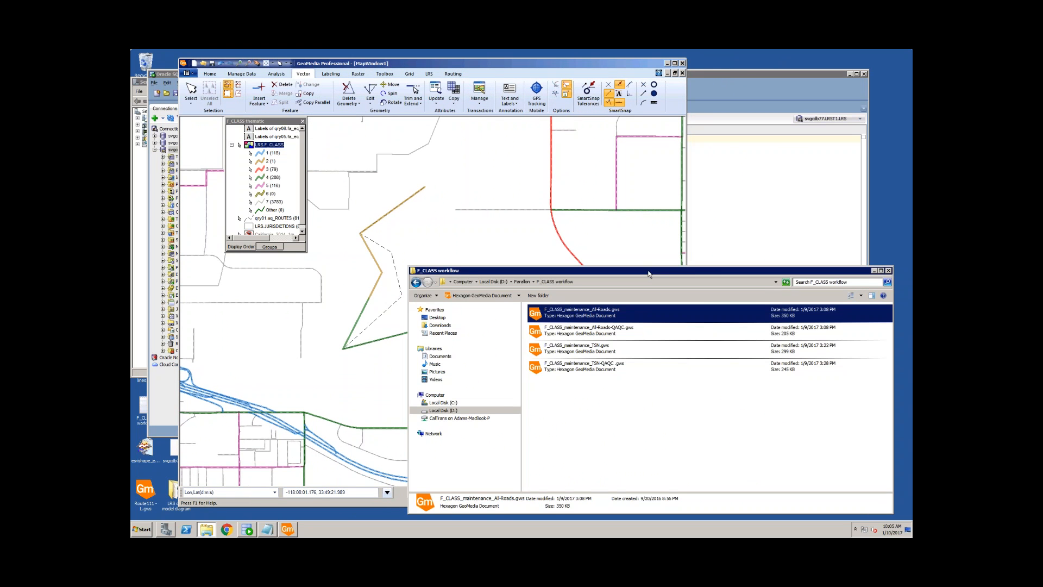
left_click_drag(544, 270, 693, 256)
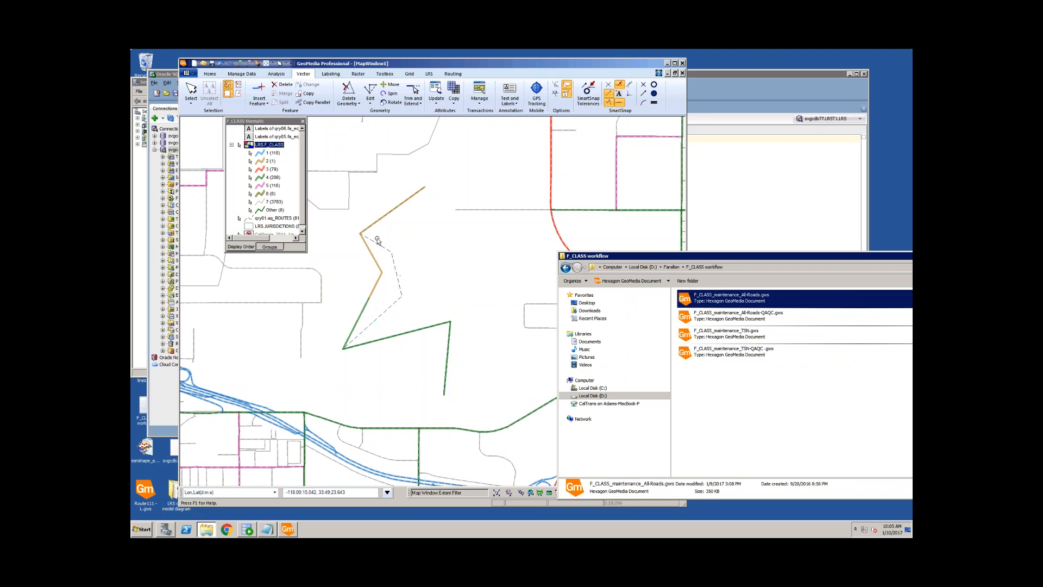
left_click(743, 319)
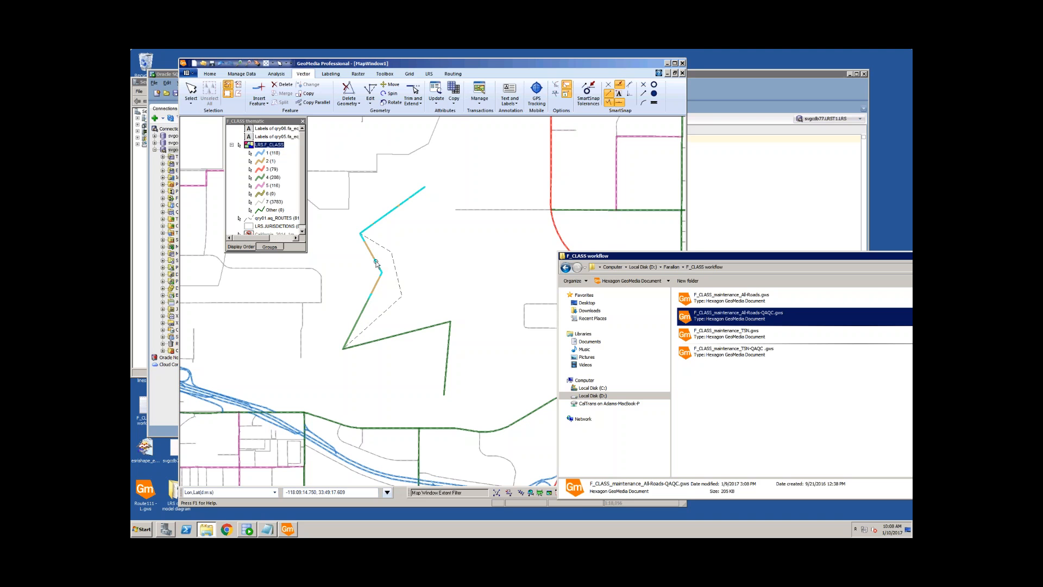
Step: Select and clear the lower road lines on the map, then bring the road-name note forward
left_click(379, 256)
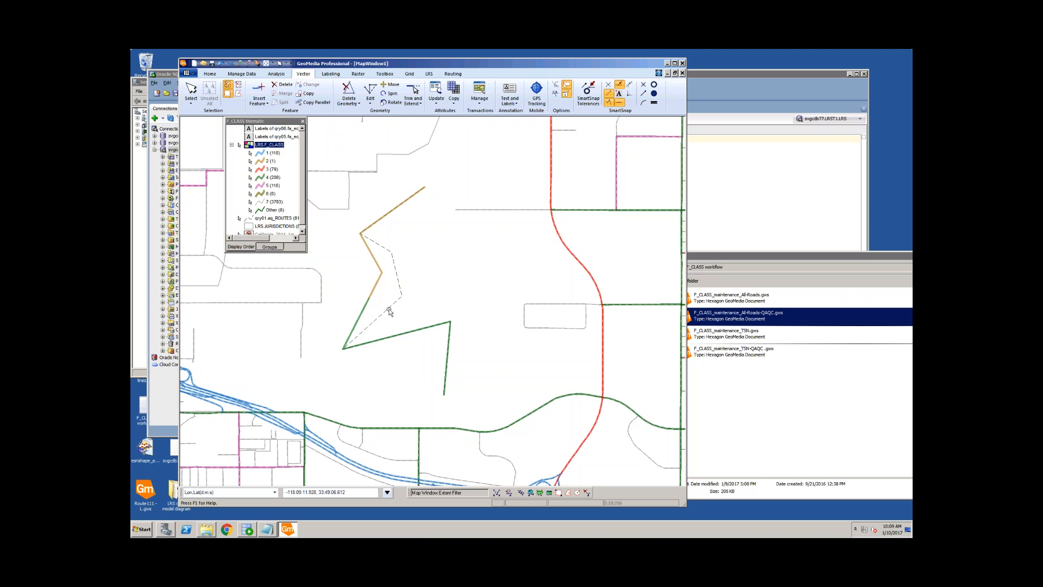
left_click(377, 309)
left_click(365, 311)
left_click(370, 324)
mouse_move(378, 319)
left_click_drag(432, 66, 467, 66)
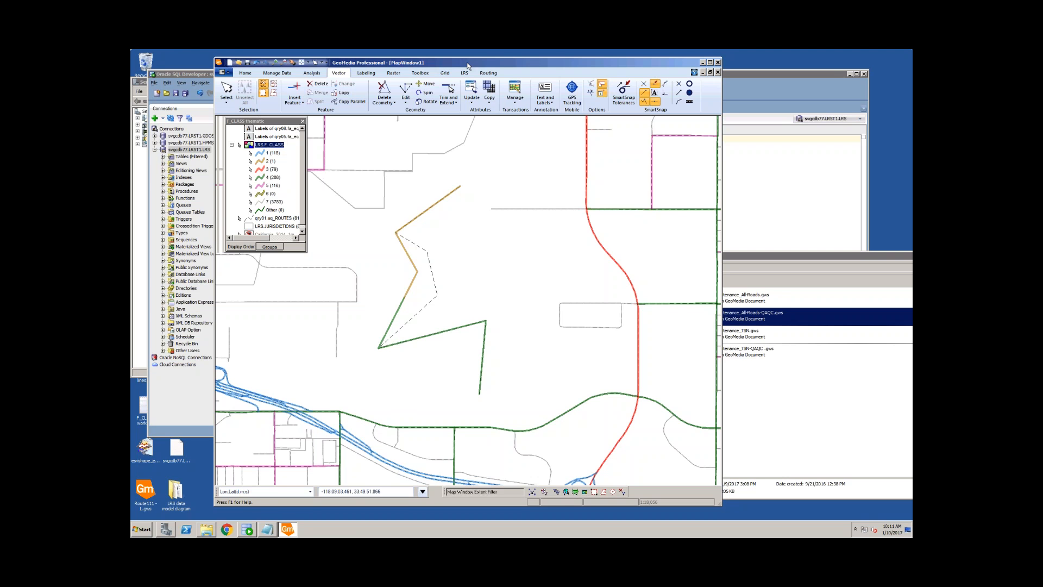
left_click(266, 528)
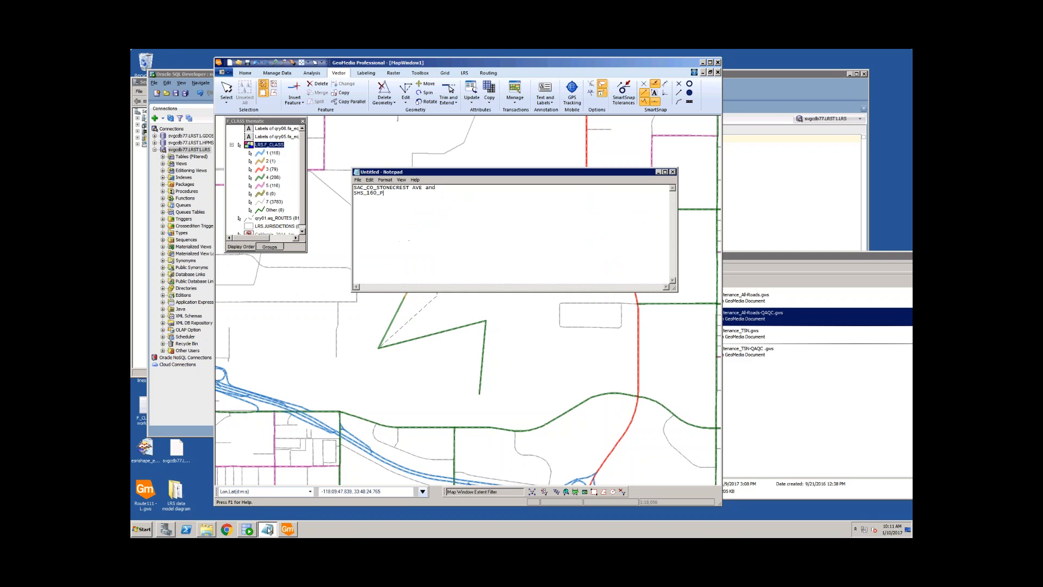
Step: Add the line 'concumnes river blvd - potential new name for stonecrest' below the road names
left_click_drag(361, 188, 403, 191)
left_click(386, 194)
left_click_drag(388, 193, 347, 187)
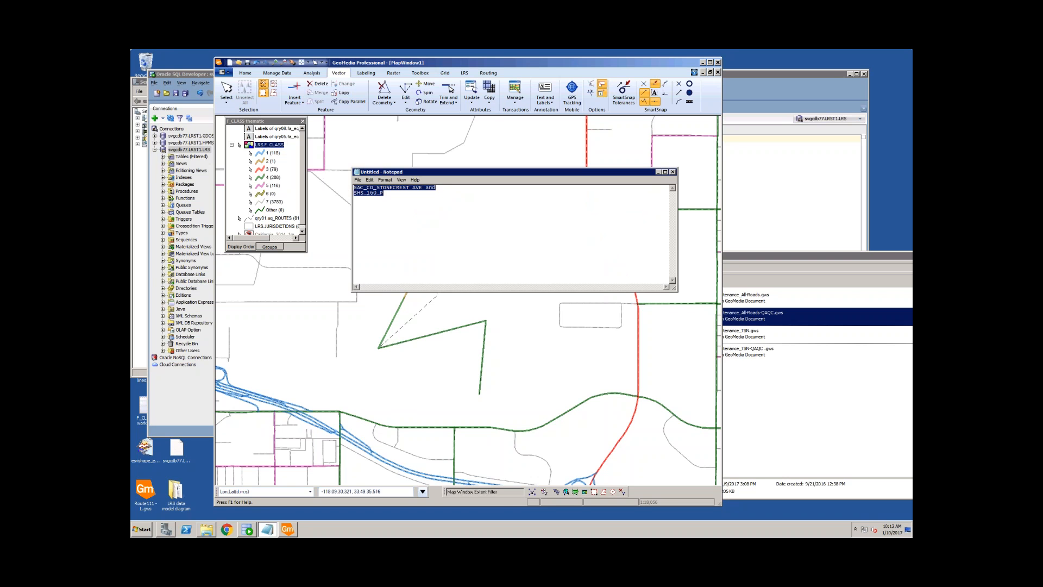
left_click(391, 211)
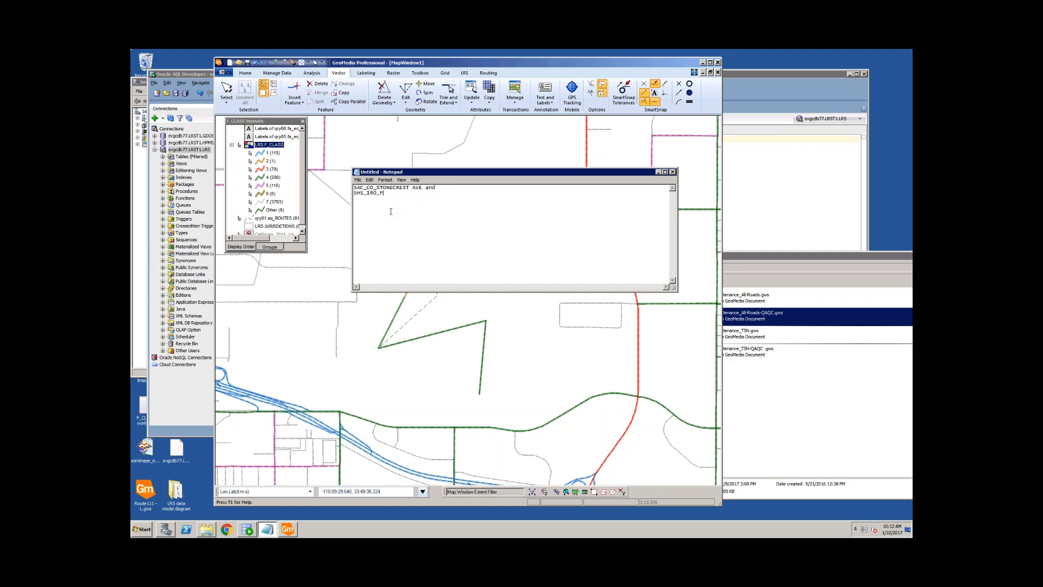
left_click(451, 187)
type("oncumnes river blvd - potential new name for stonecrest")
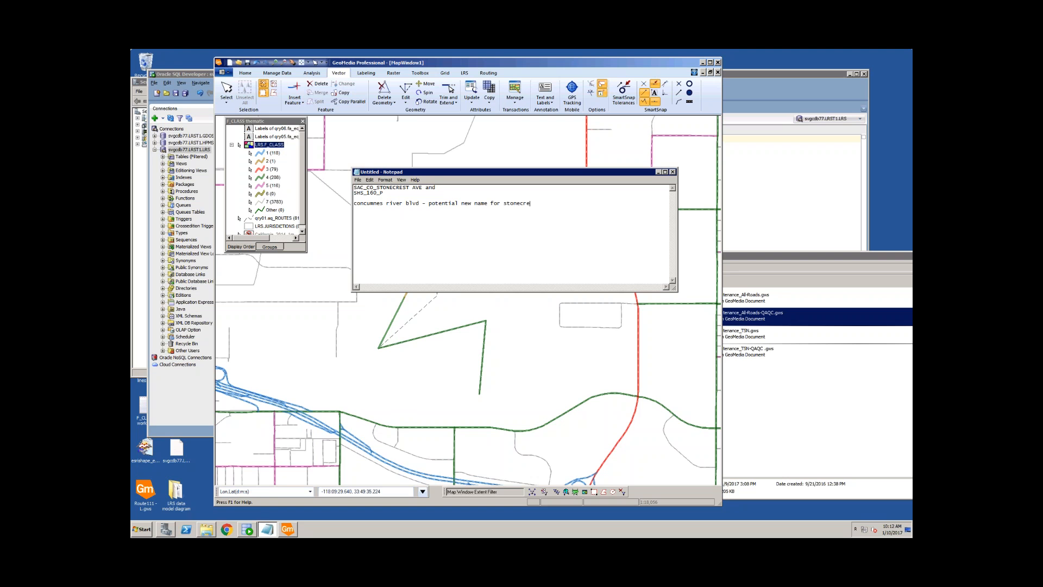